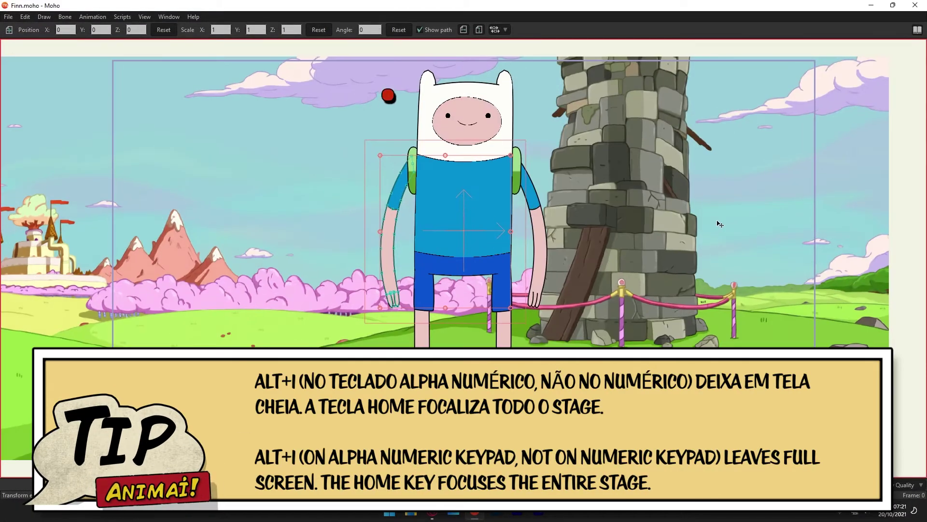
Exit full-canvas view with Alt+I and duplicate the r_braço arm layer as r_braço_ruber
key("alt+i")
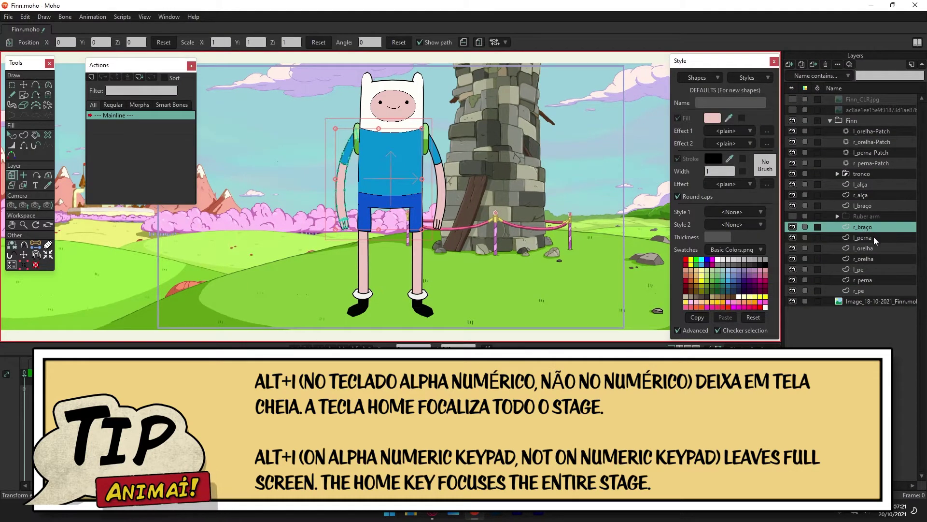
right_click(864, 225)
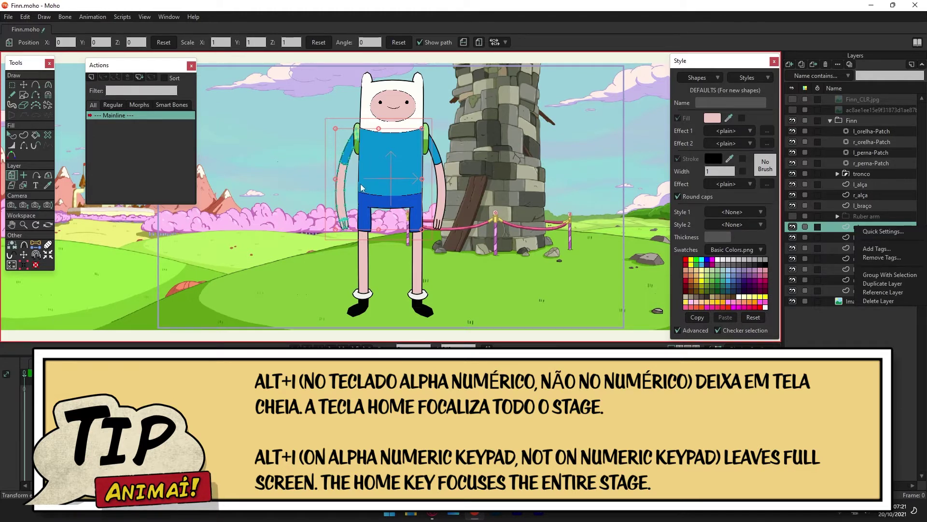
left_click(845, 287)
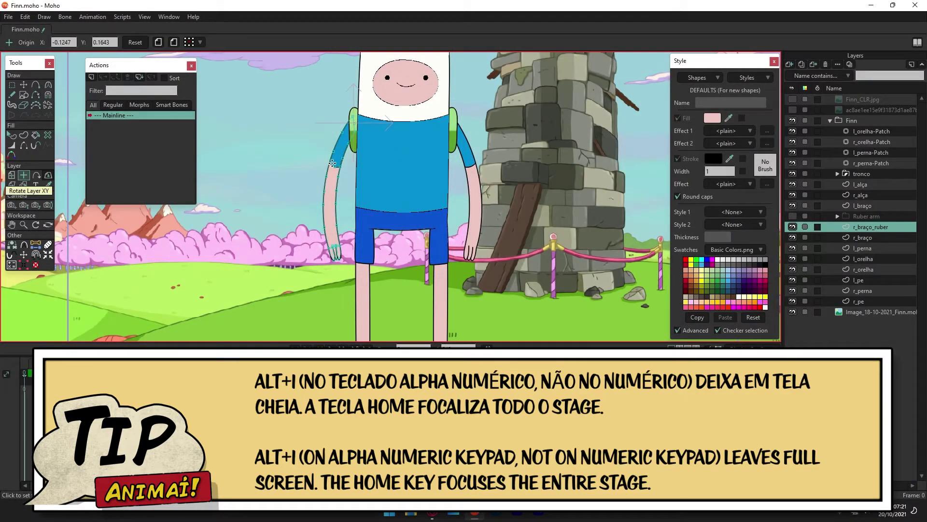
scroll(340, 152, "up", 2)
scroll(387, 152, "up", 3)
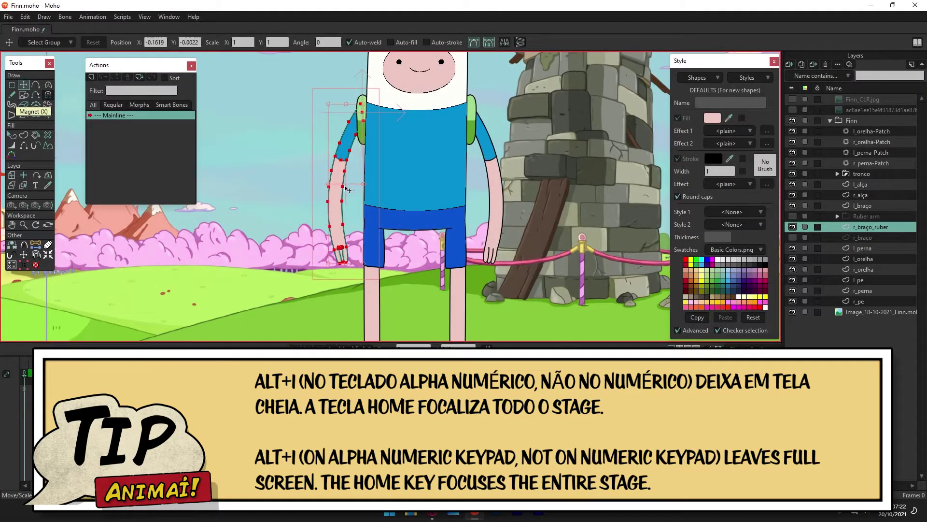
Swing the duplicated arm's points up so the arm points horizontally left
scroll(375, 125, "down", 1)
scroll(362, 232, "down", 1)
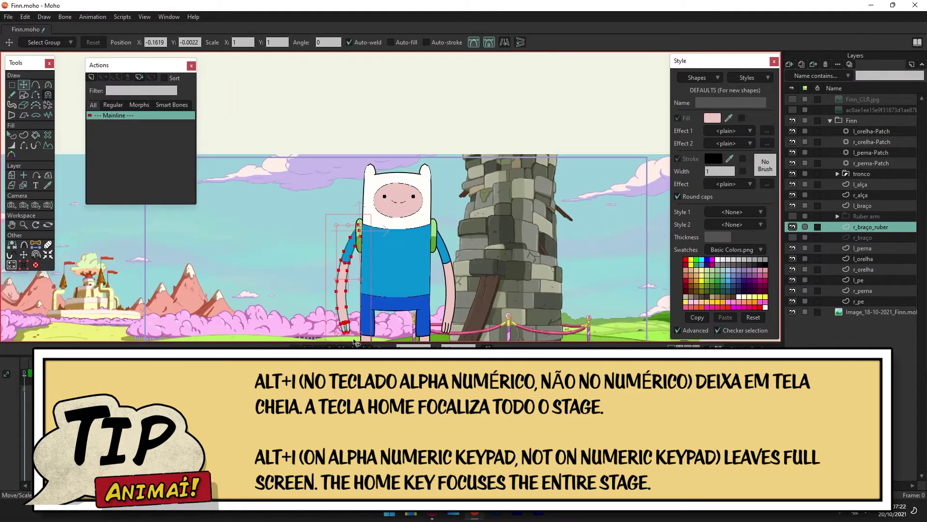
left_click_drag(363, 337, 271, 213)
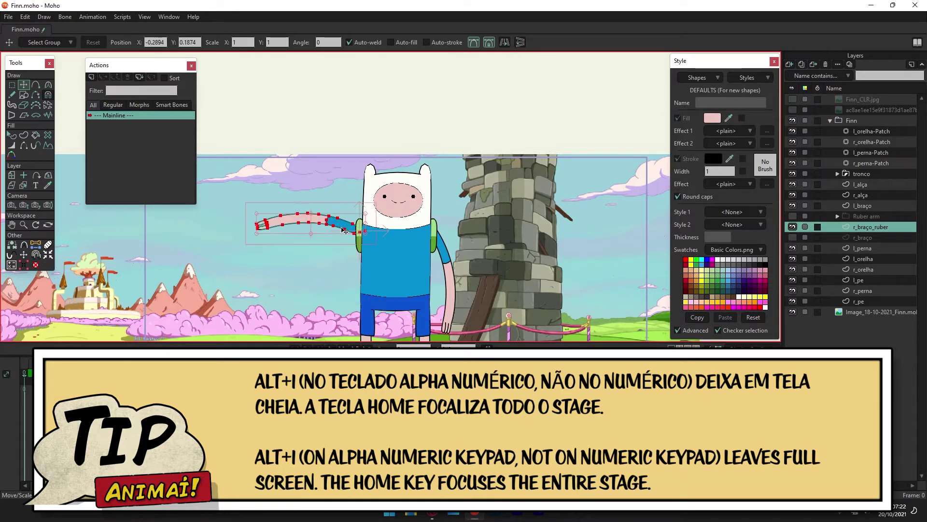
scroll(351, 234, "up", 2)
scroll(351, 234, "up", 1)
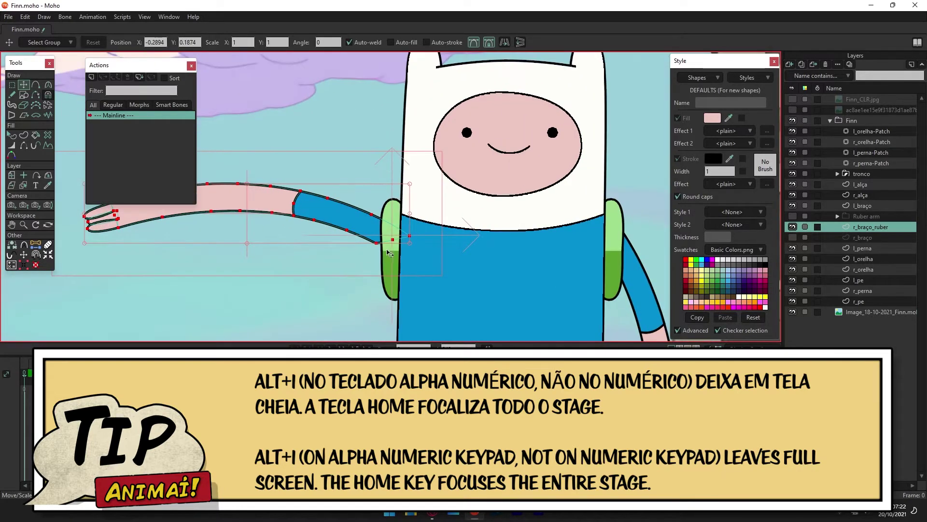
left_click_drag(366, 249, 356, 241)
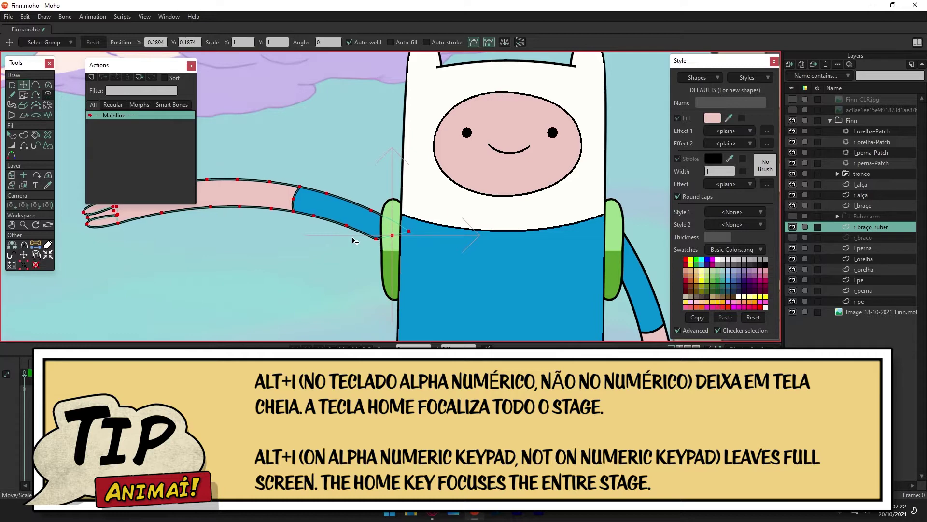
left_click(355, 240)
Select the sleeve, forearm and shoulder points in turn
scroll(426, 242, "up", 1)
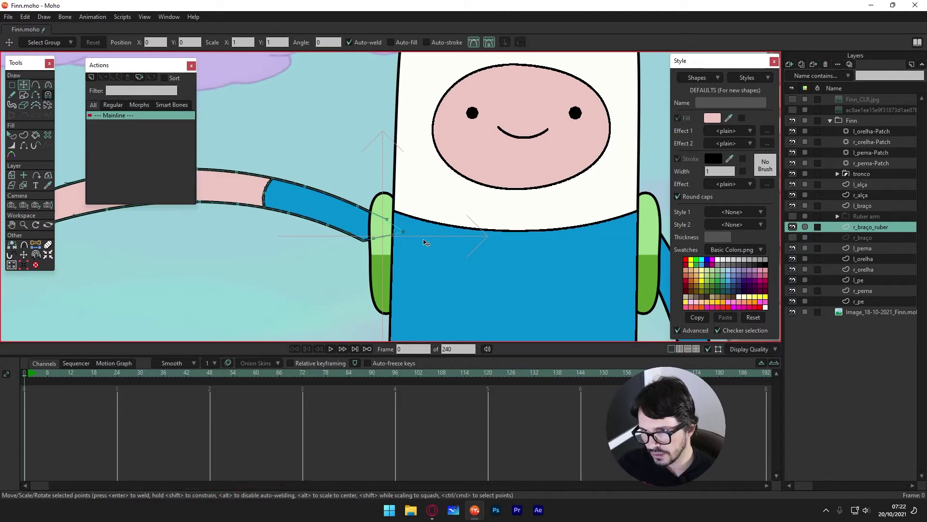
scroll(360, 240, "down", 1)
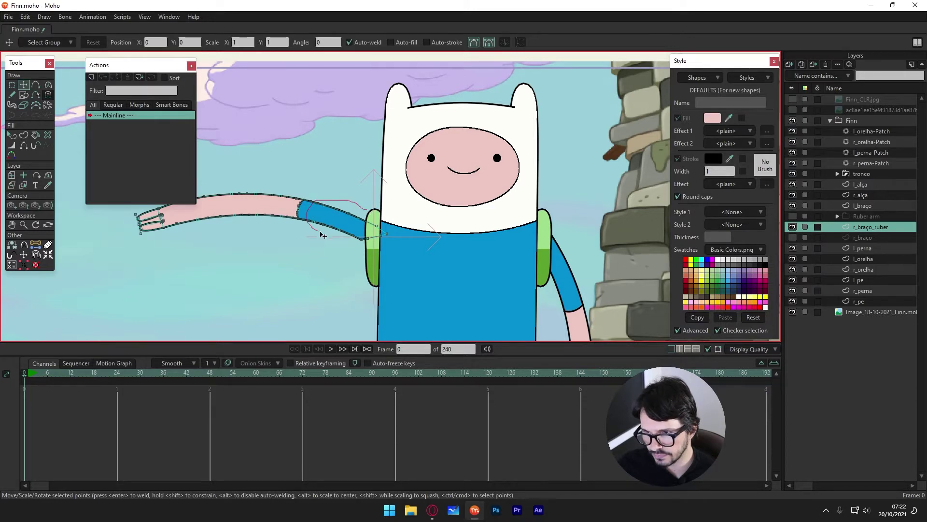
left_click_drag(361, 227, 373, 236)
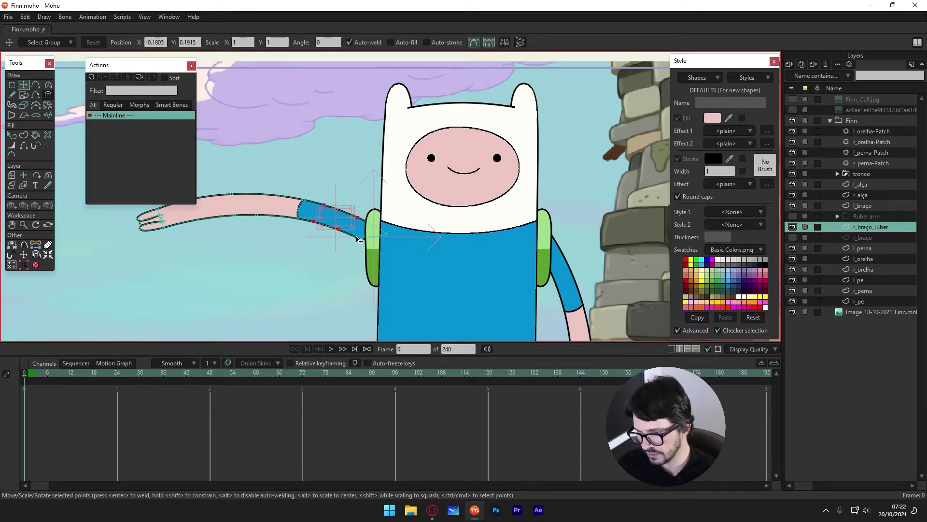
left_click(312, 234)
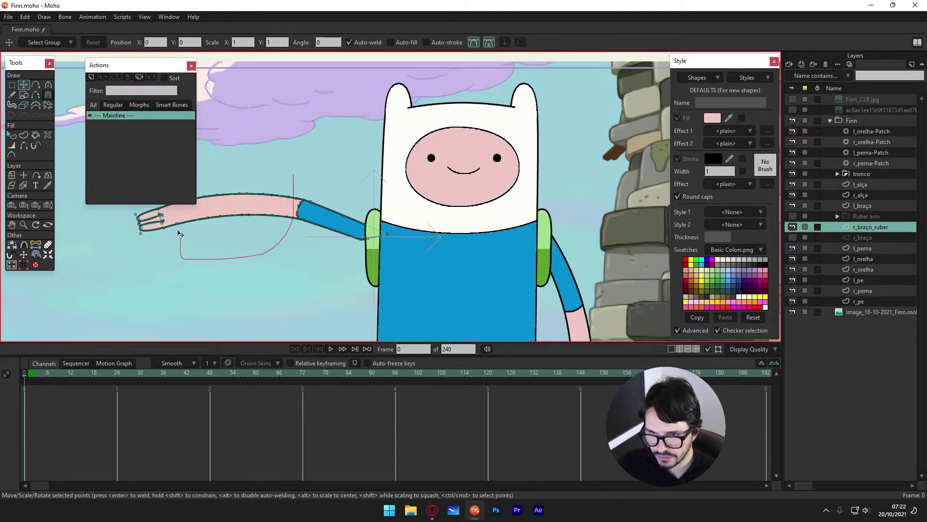
left_click_drag(201, 171, 299, 232)
left_click(299, 236)
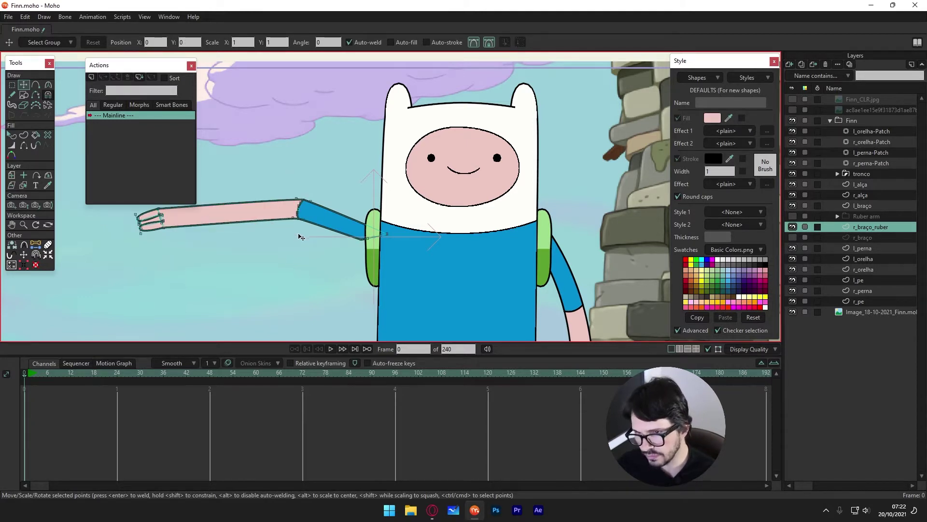
scroll(306, 245, "up", 4)
left_click_drag(382, 221, 484, 260)
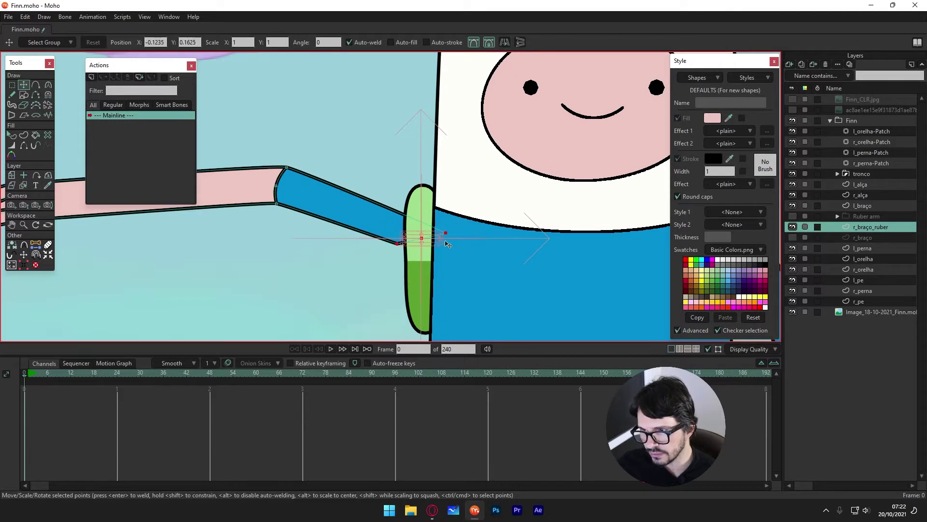
Shift the shoulder points and drag the sleeve-end points down so the sleeve lies level
mouse_move(441, 237)
left_mouse_down()
mouse_move(454, 253)
mouse_move(406, 250)
mouse_move(424, 260)
left_mouse_up()
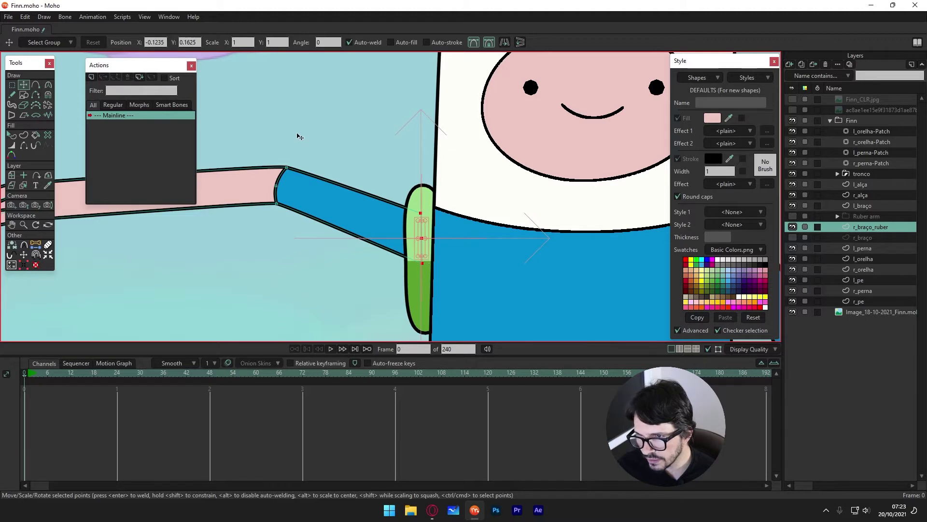
mouse_move(251, 228)
left_mouse_down()
mouse_move(311, 226)
mouse_move(290, 211)
left_mouse_up()
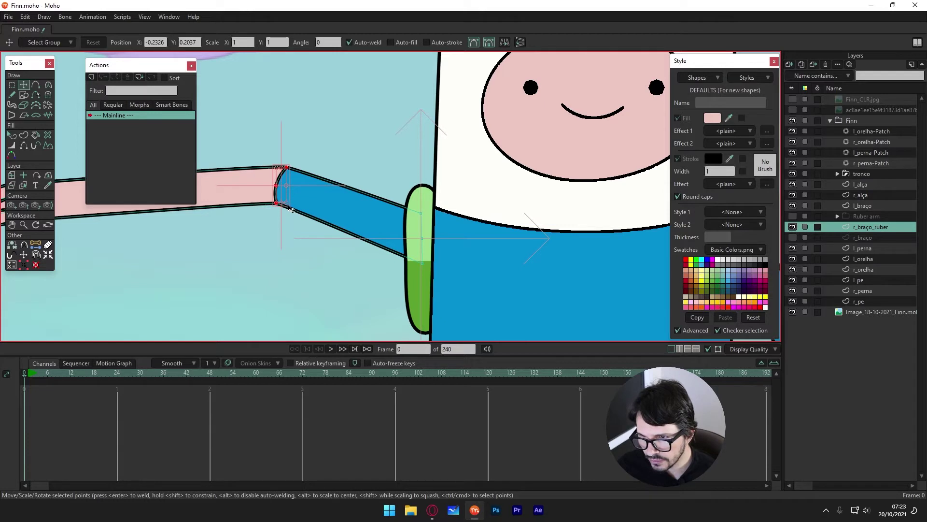
mouse_move(290, 209)
left_mouse_down()
mouse_move(279, 214)
mouse_move(280, 190)
left_mouse_up()
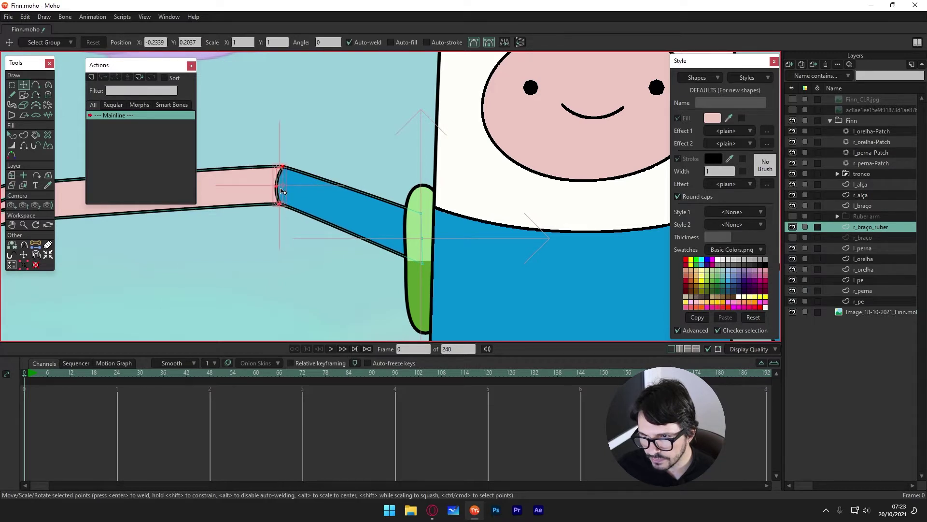
left_click_drag(281, 184, 315, 240)
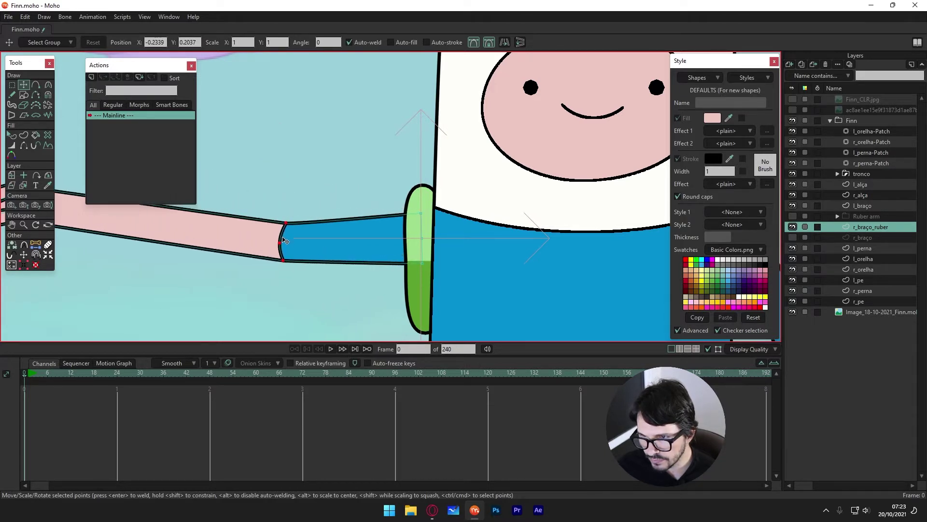
double_click(298, 194)
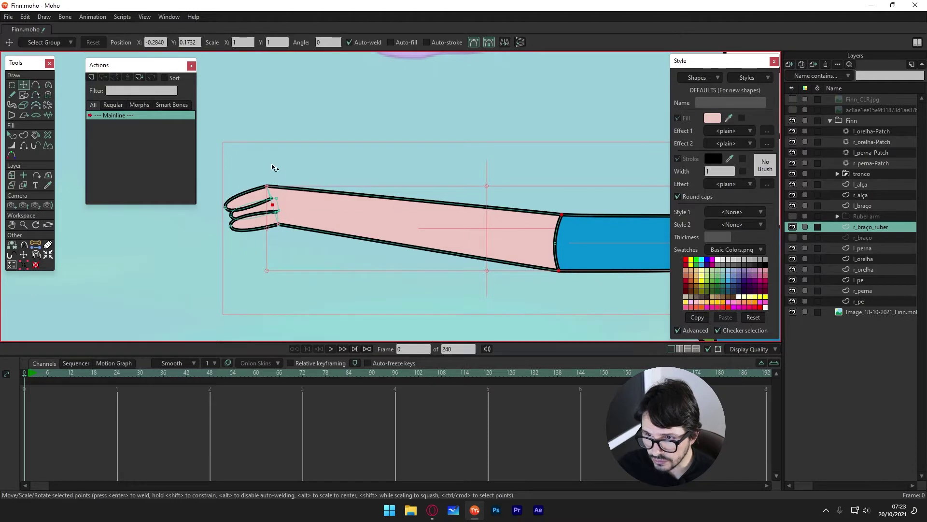
Select the wrist points where hand meets forearm and move them down and right
left_click(273, 167)
scroll(270, 183, "up", 1)
scroll(276, 193, "up", 1)
scroll(281, 203, "up", 1)
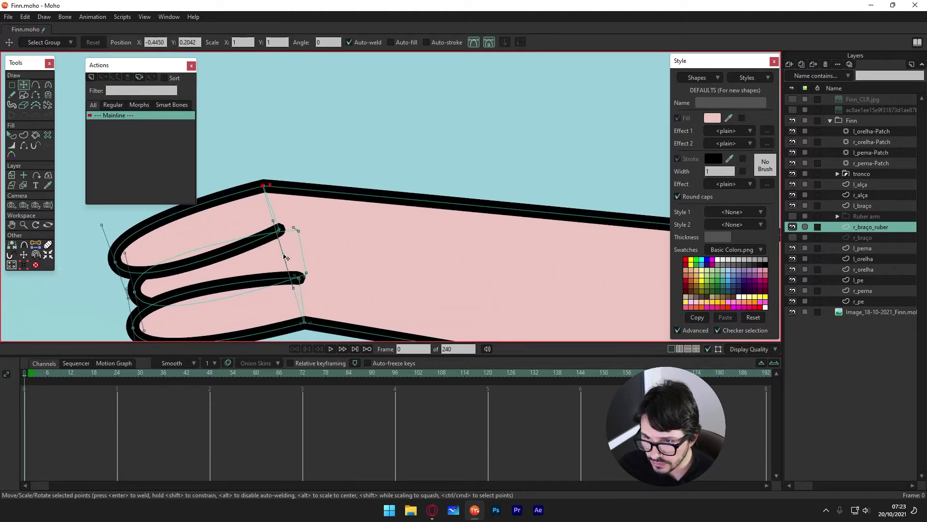
left_click(308, 328)
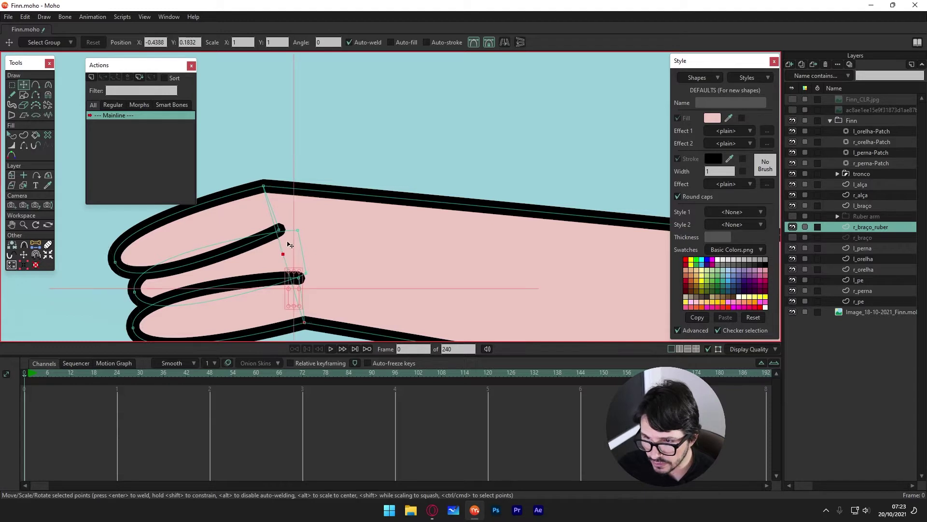
scroll(299, 232, "down", 2)
scroll(296, 232, "down", 1)
left_click_drag(296, 232, 316, 263)
Lower and align the wrist's top and bottom edges so the forearm ends squarely
scroll(325, 77, "down", 1)
scroll(431, 152, "down", 1)
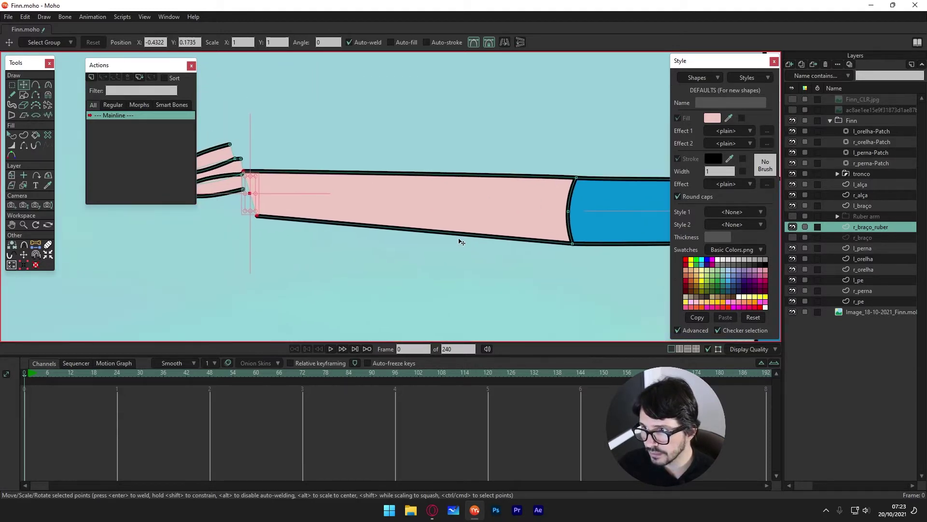
scroll(460, 240, "down", 1)
left_click_drag(252, 187, 253, 197)
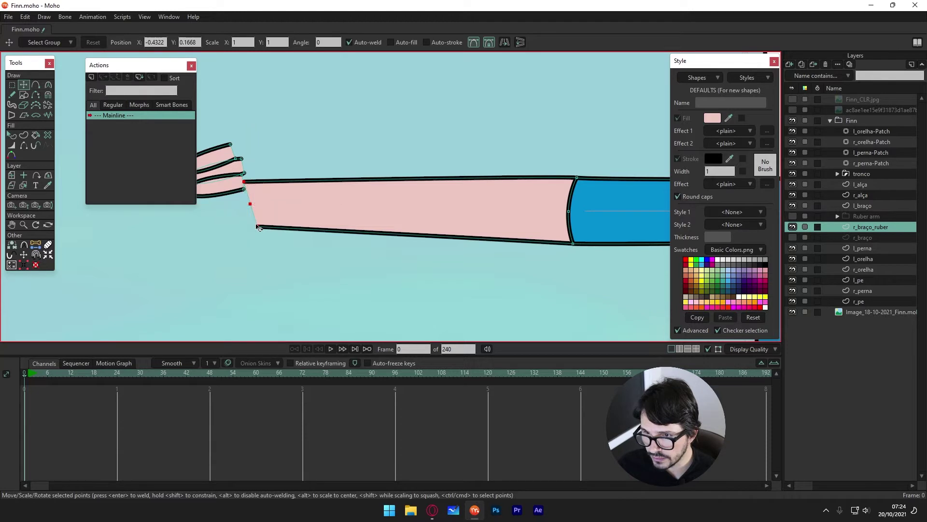
left_click_drag(258, 227, 252, 228)
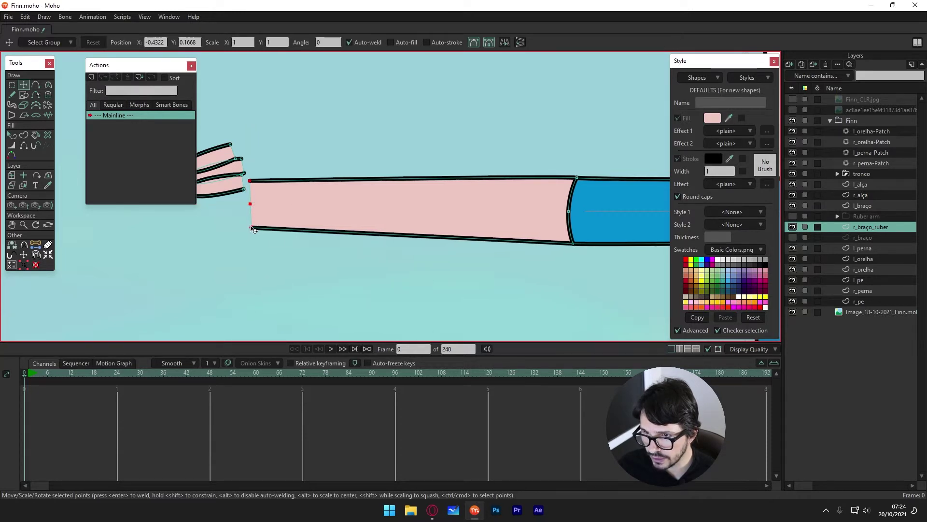
key("ctrl+r")
scroll(326, 251, "up", 2)
Select the lower arm points and lower the arm's bottom edge
scroll(329, 244, "up", 1)
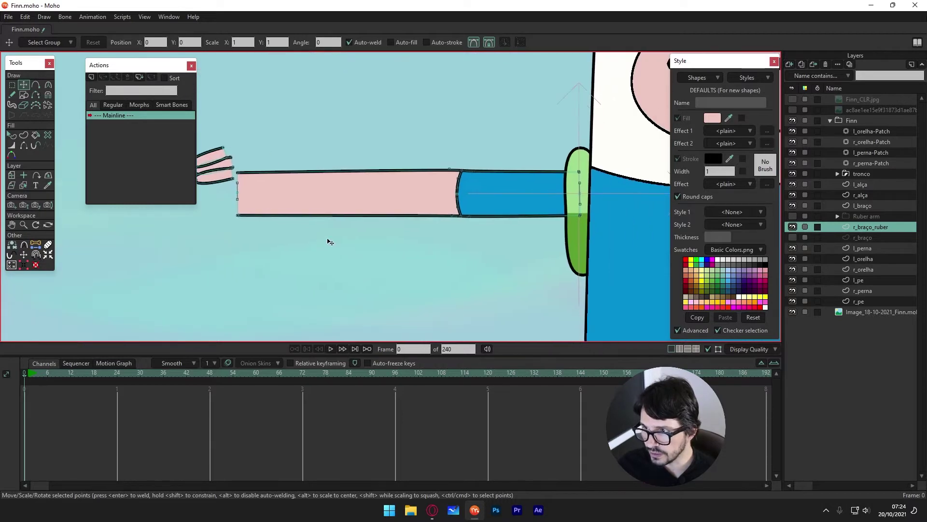
mouse_move(231, 213)
left_mouse_down()
mouse_move(455, 209)
mouse_move(202, 209)
left_mouse_up()
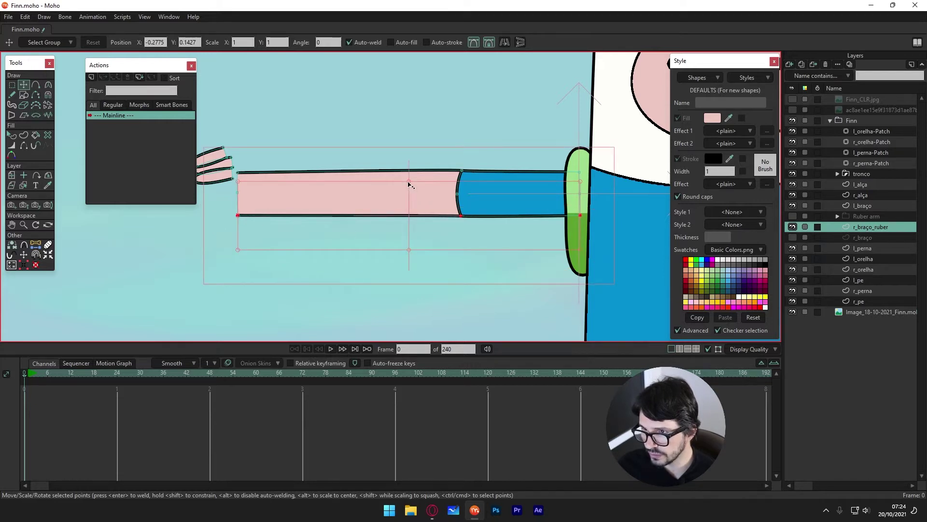
mouse_move(409, 184)
left_mouse_down()
mouse_move(395, 344)
mouse_move(392, 211)
left_mouse_up()
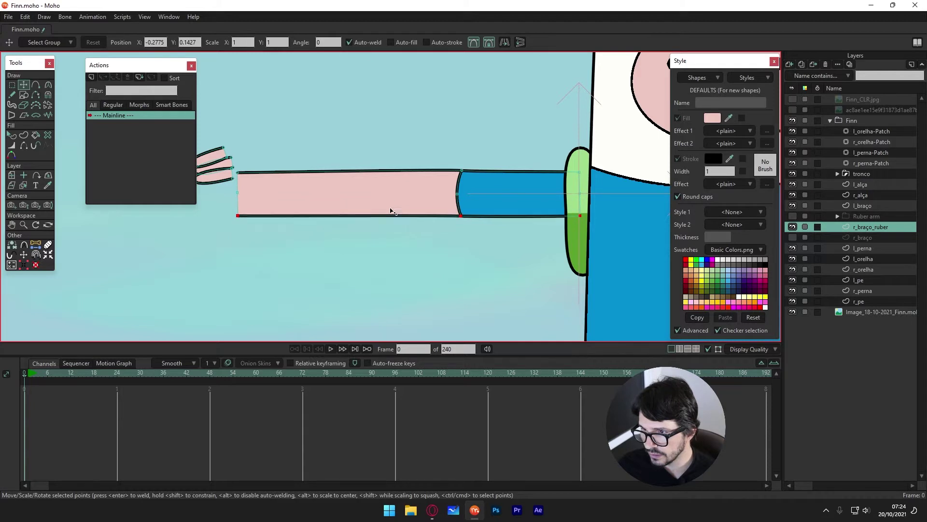
left_click_drag(391, 211, 394, 217)
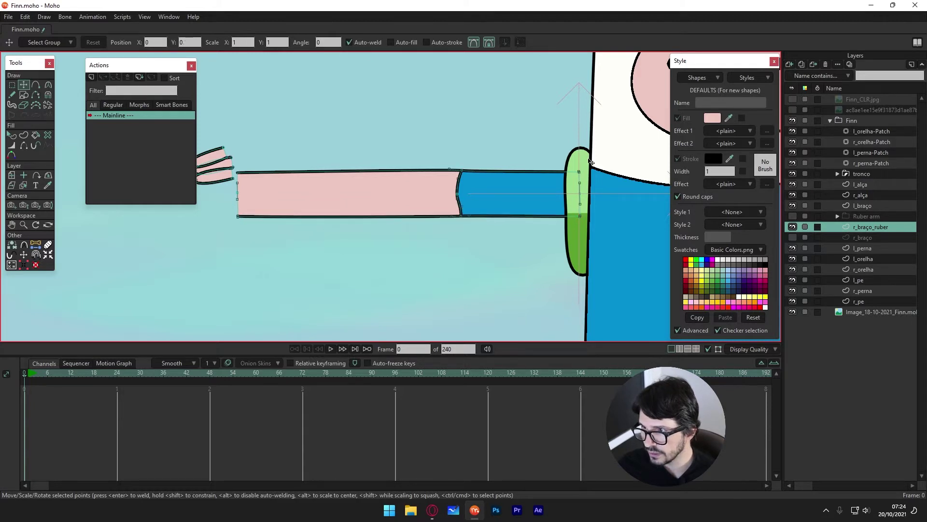
Select the arm's top-edge points and raise them slightly into line
mouse_move(591, 161)
left_mouse_down()
mouse_move(369, 150)
mouse_move(226, 170)
left_mouse_up()
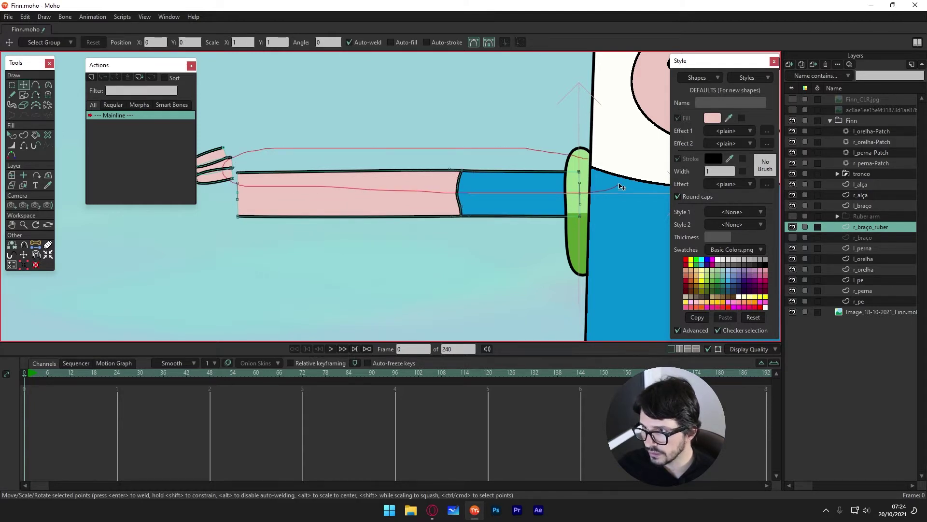
left_click_drag(314, 188, 594, 188)
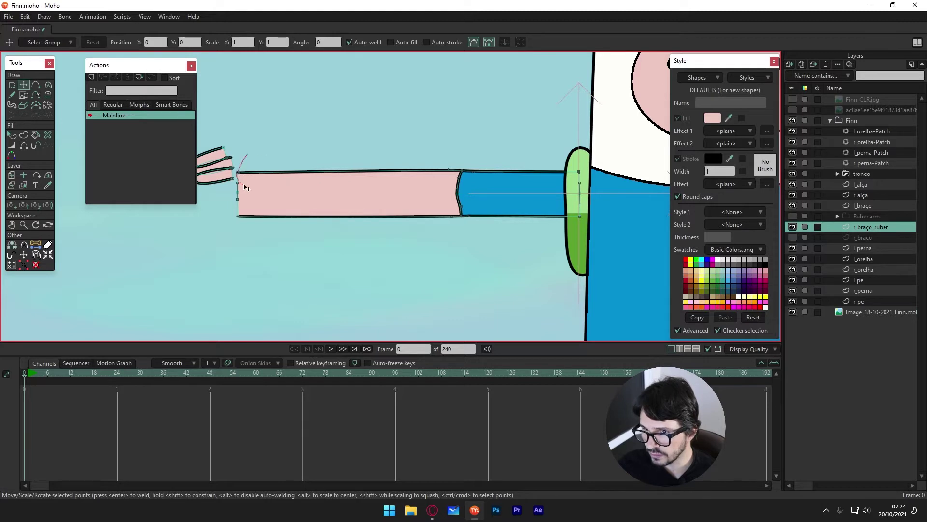
left_click_drag(246, 187, 565, 189)
left_click_drag(590, 140, 438, 180)
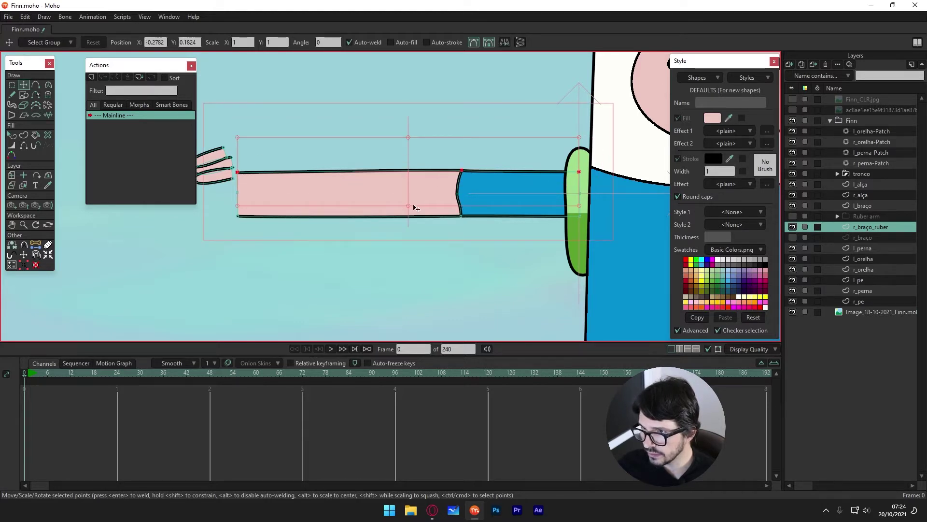
left_click_drag(406, 208, 414, 184)
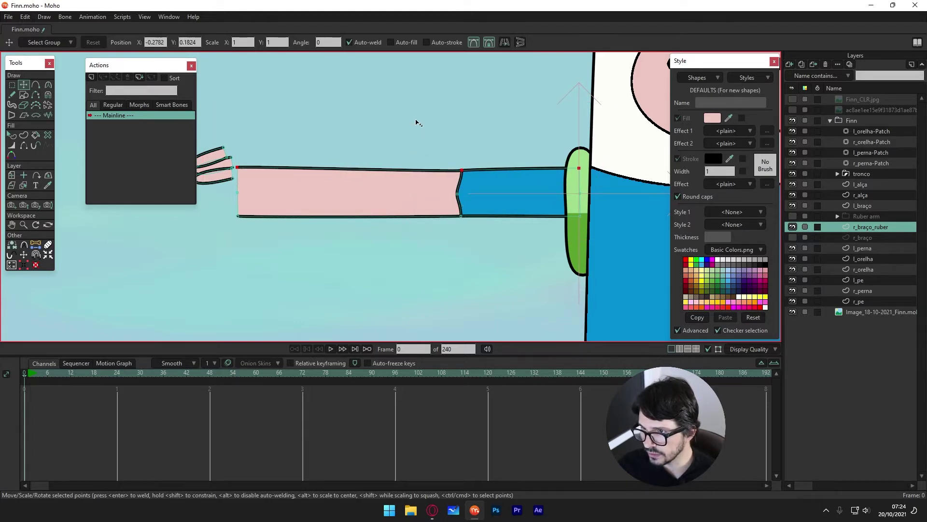
left_click_drag(414, 185, 416, 169)
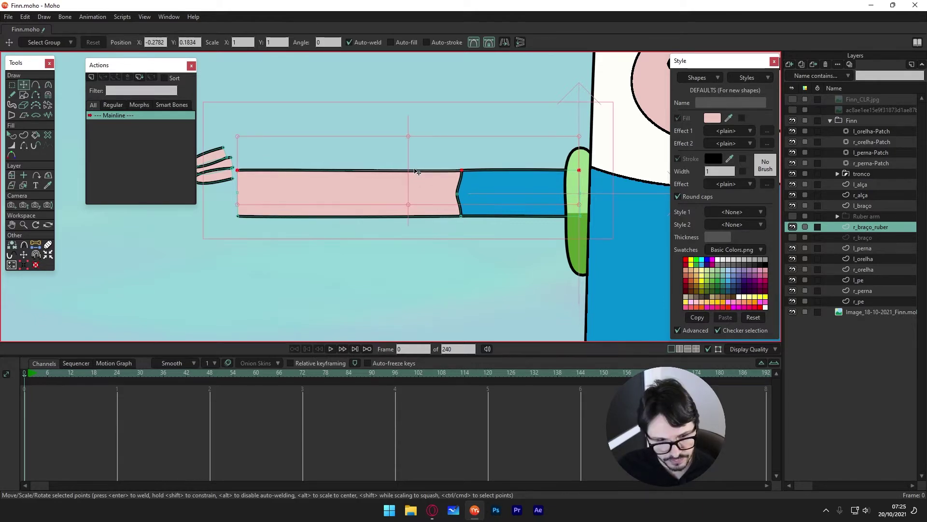
scroll(341, 110, "up", 3)
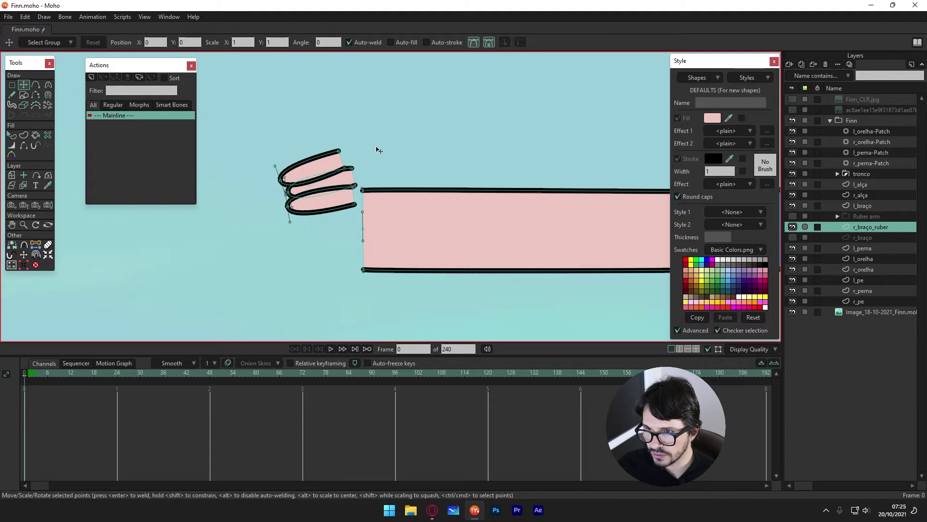
Select the finger points around the hand and reshape the fingers
mouse_move(379, 144)
left_mouse_down()
mouse_move(350, 214)
mouse_move(370, 167)
left_mouse_up()
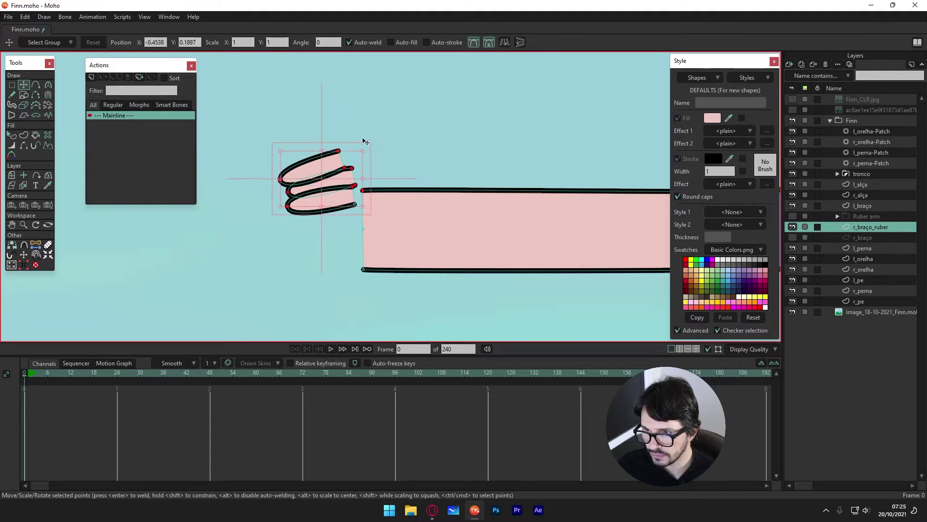
mouse_move(355, 116)
left_mouse_down()
mouse_move(250, 220)
mouse_move(356, 89)
left_mouse_up()
mouse_move(337, 188)
left_mouse_down()
mouse_move(336, 246)
mouse_move(343, 243)
left_mouse_up()
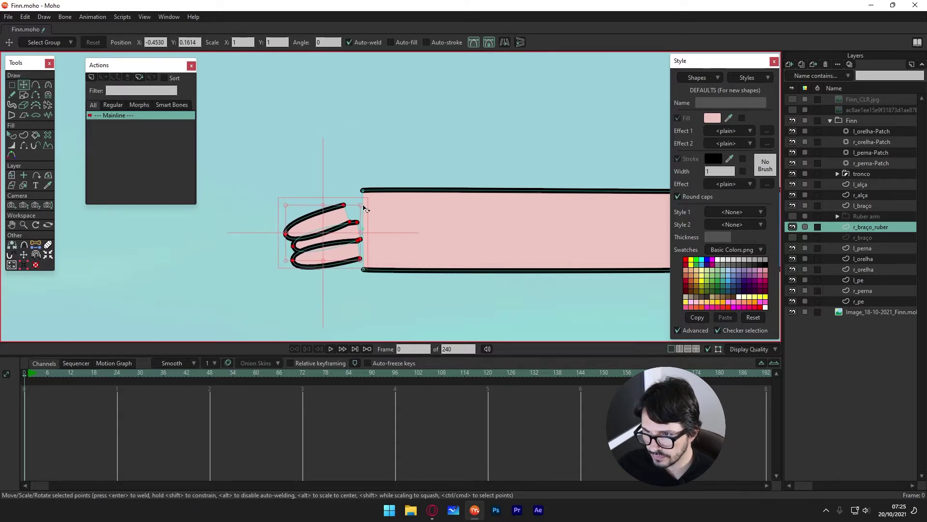
left_click_drag(365, 208, 375, 215)
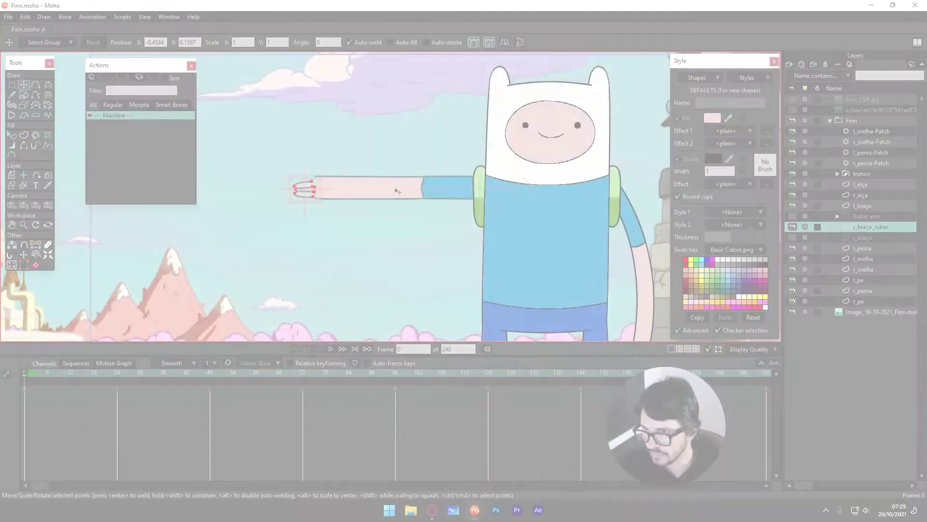
Squash the whole arm shape vertically to make it thinner
double_click(379, 183)
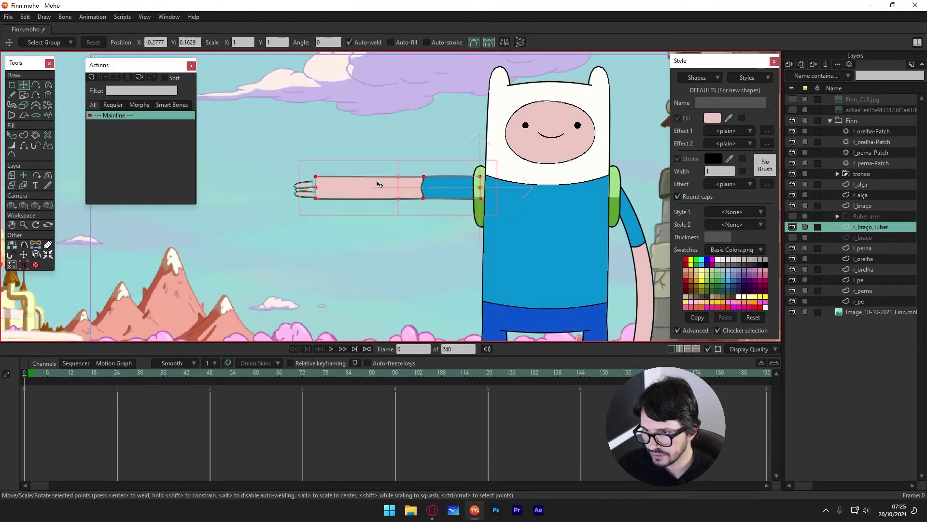
scroll(379, 184, "up", 2)
left_click_drag(401, 176, 403, 181)
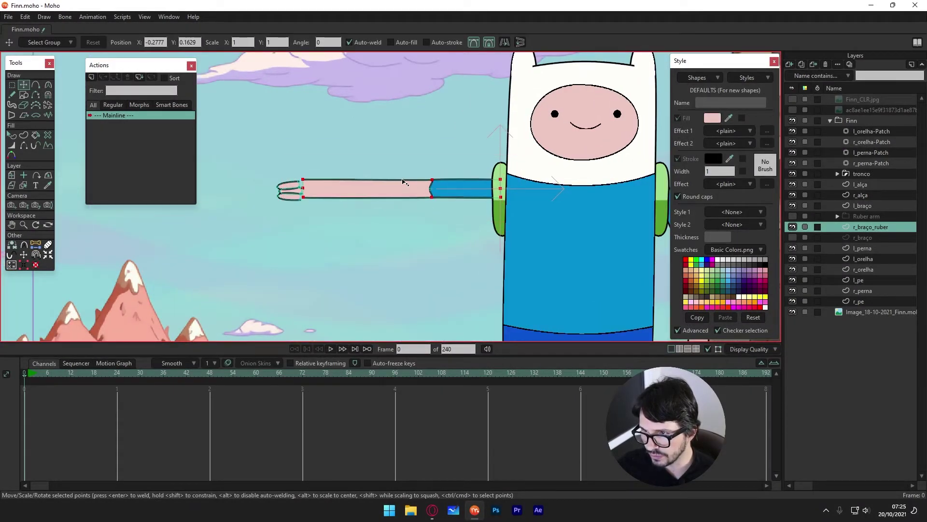
scroll(346, 192, "up", 3)
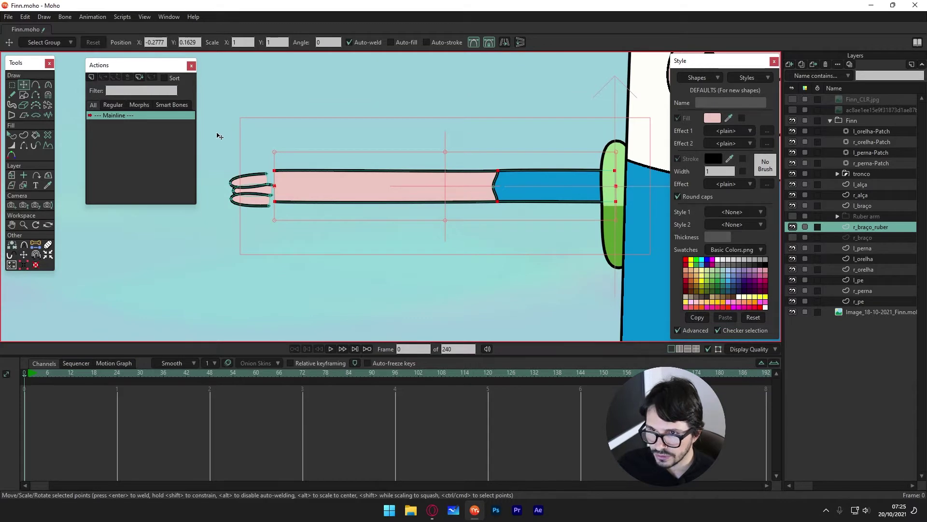
left_click(236, 164)
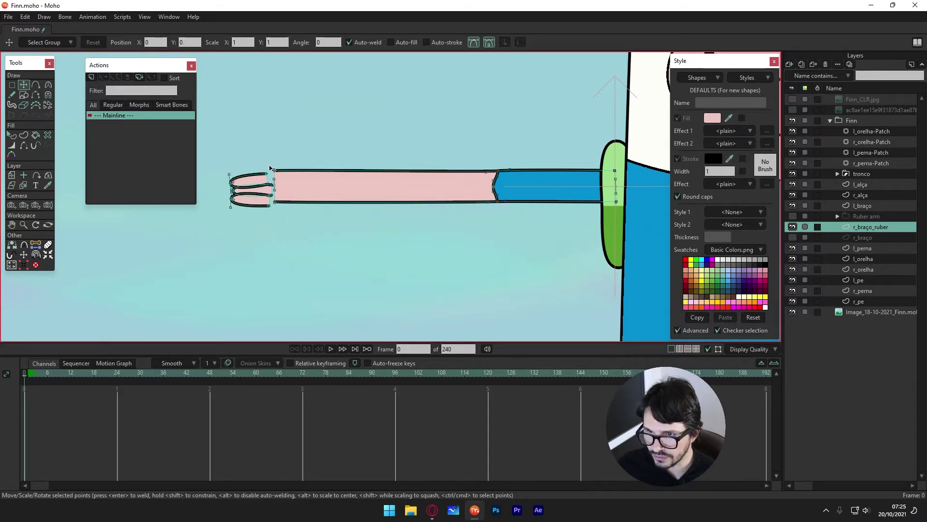
Select the hand points and save them as a point group named 'mão'
mouse_move(223, 179)
left_mouse_down()
mouse_move(255, 222)
mouse_move(274, 208)
mouse_move(275, 175)
left_mouse_up()
scroll(271, 193, "up", 3)
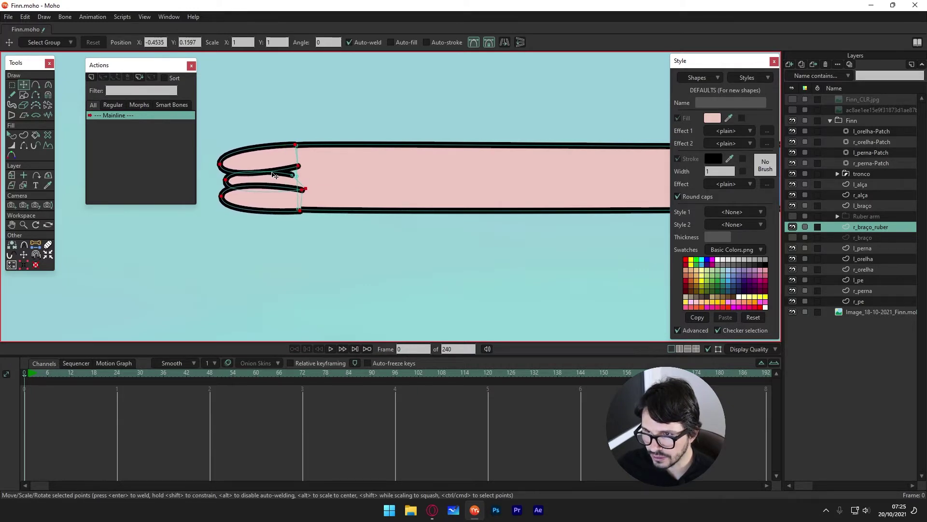
scroll(407, 196, "down", 3)
key("ctrl+a")
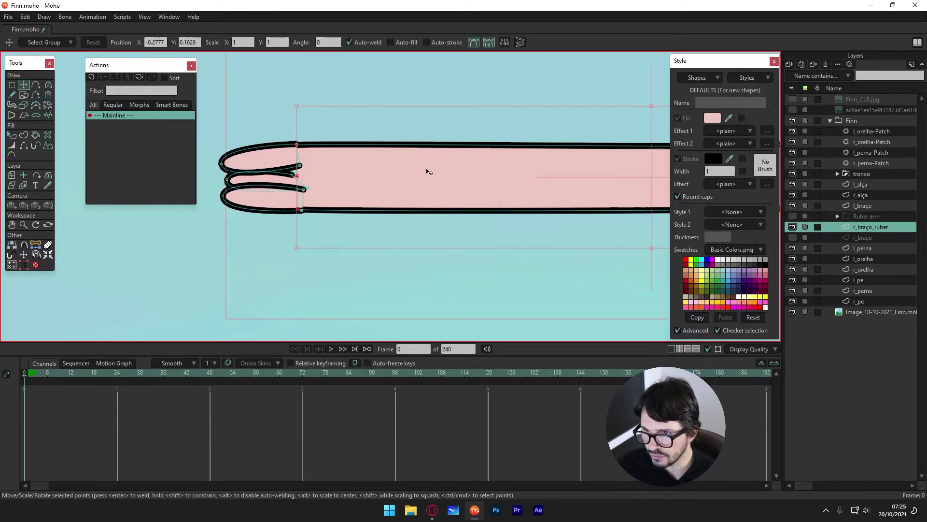
scroll(536, 213, "down", 2)
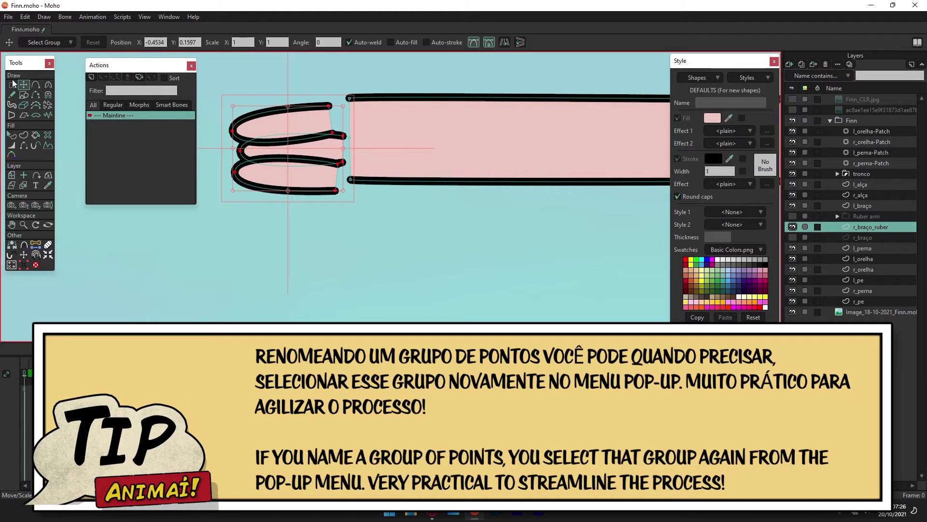
key("g")
left_click(106, 41)
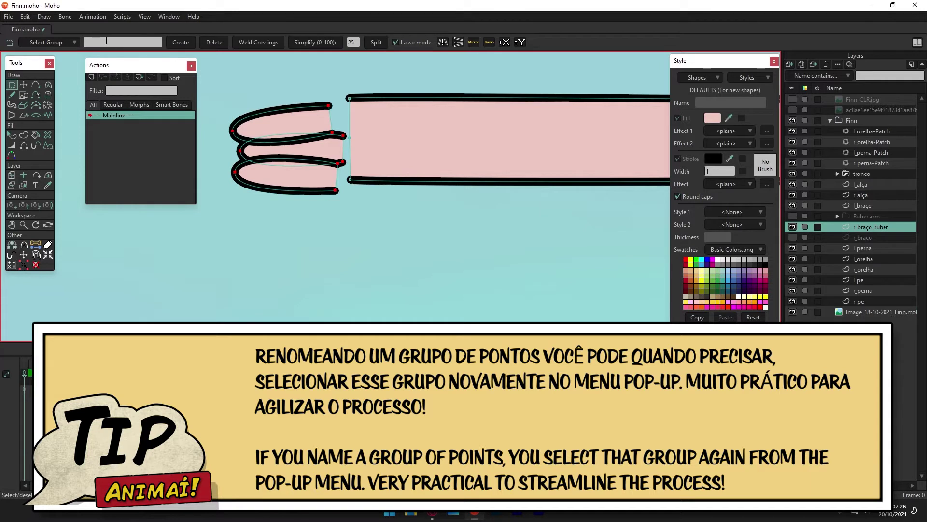
type("mão")
Move the hand points right and slightly up, then nudge the selected points
left_click(23, 85)
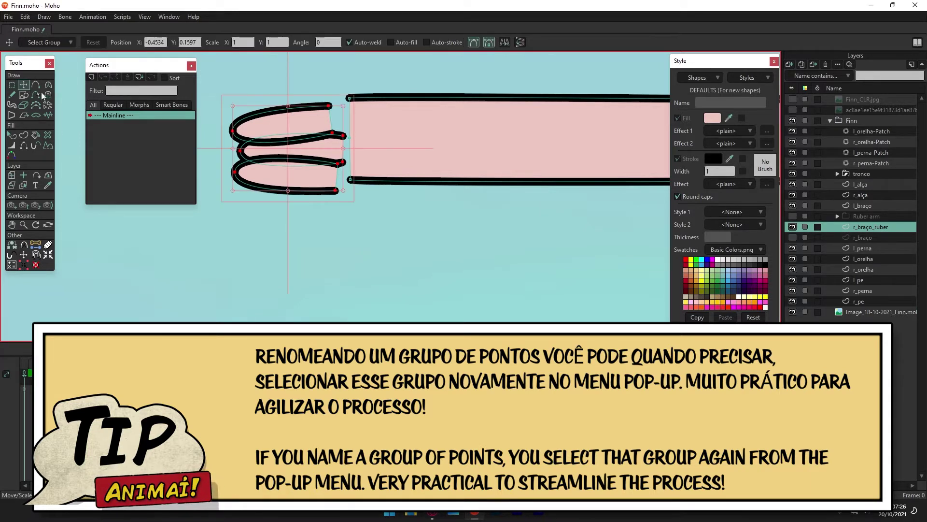
left_click_drag(314, 149, 337, 140)
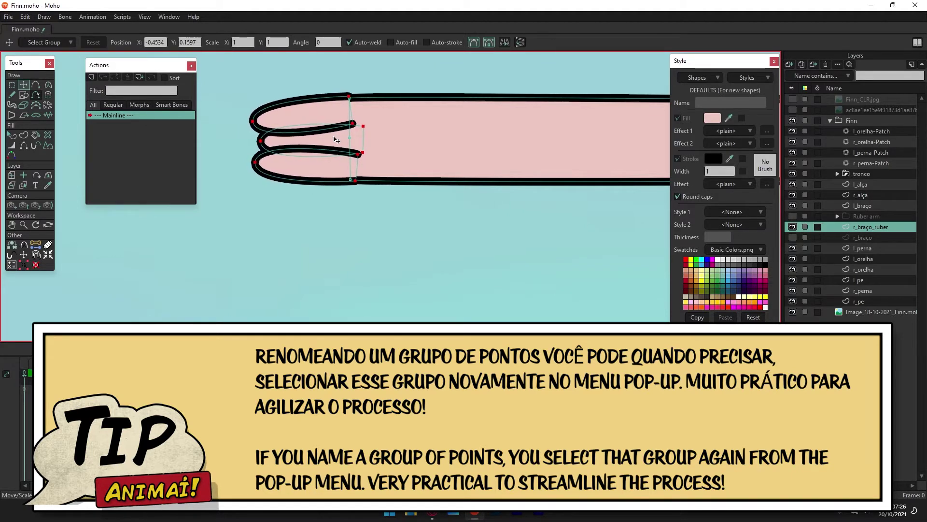
left_click_drag(504, 161, 307, 207)
scroll(314, 198, "down", 2)
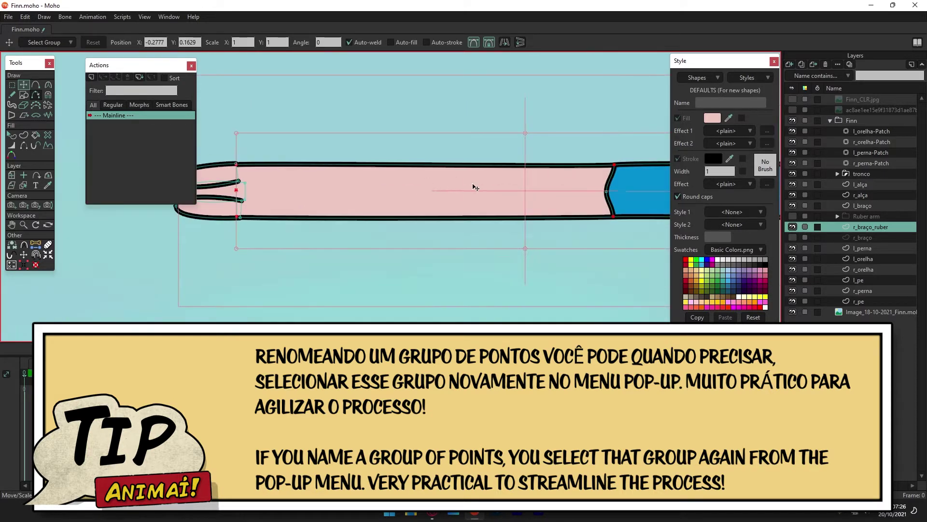
left_click(525, 134)
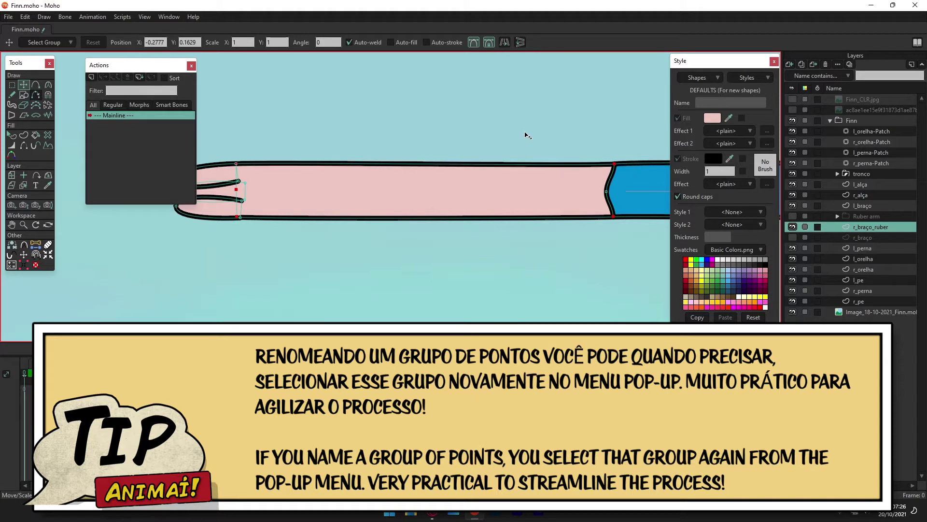
left_click_drag(525, 135, 525, 137)
scroll(340, 215, "up", 2)
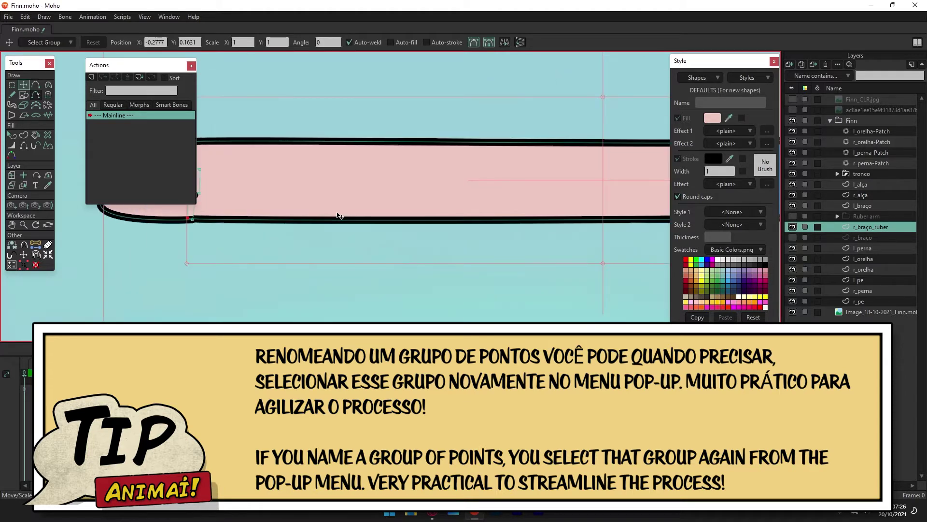
scroll(525, 241, "down", 2)
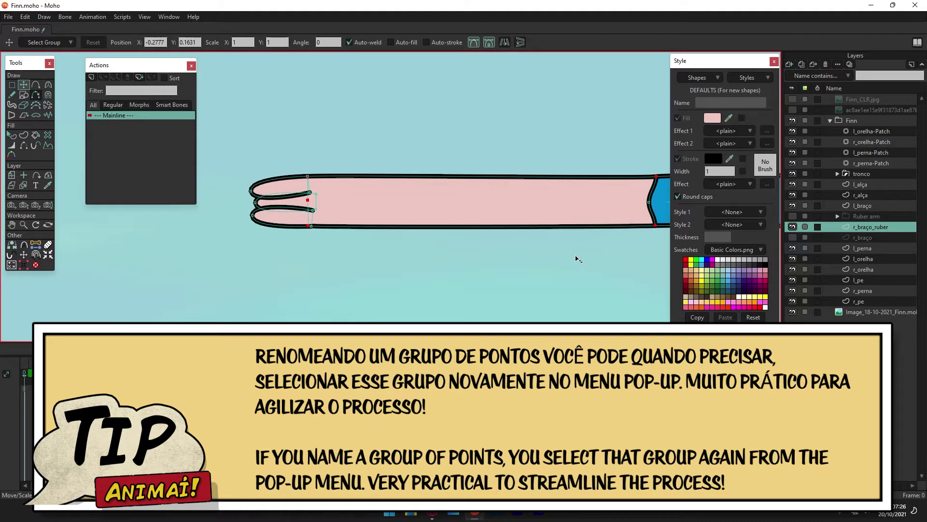
scroll(354, 209, "up", 1)
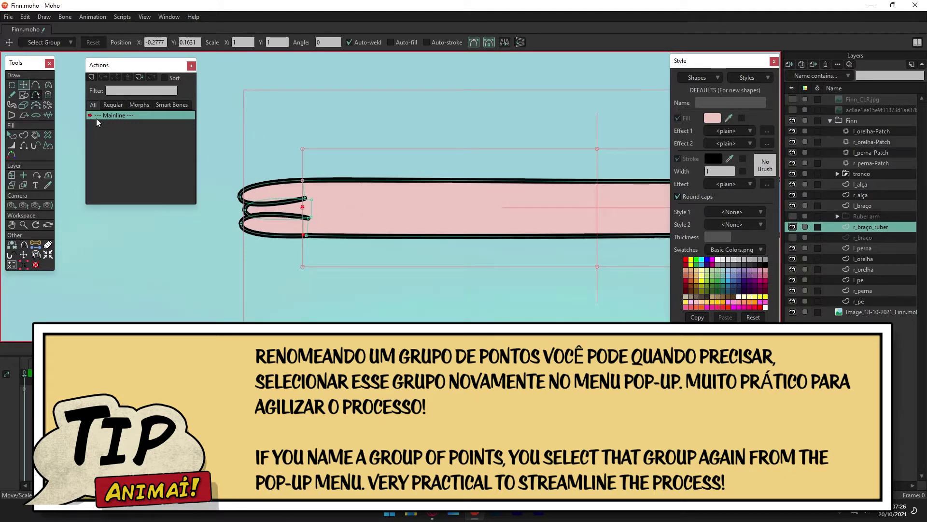
Select the upper finger stroke shape with the shape-selection tool
left_click(12, 85)
left_click(12, 136)
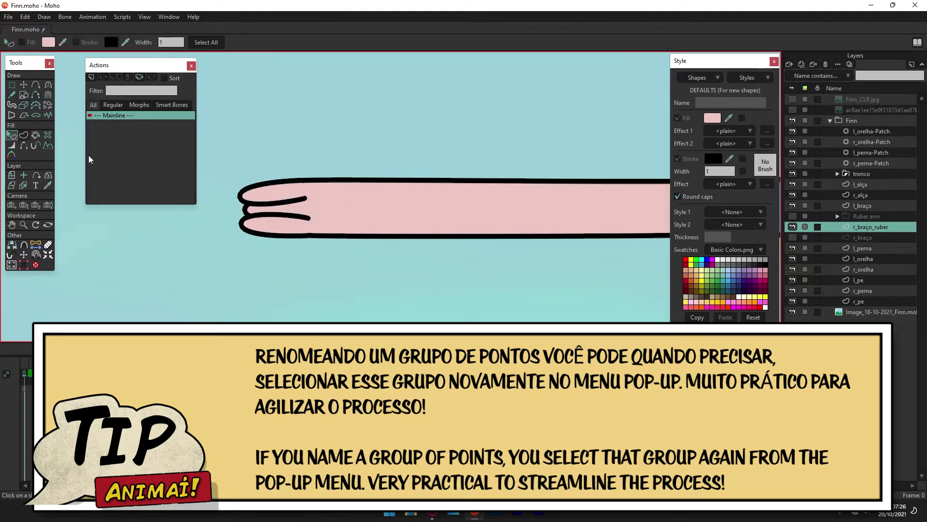
scroll(309, 207, "up", 1)
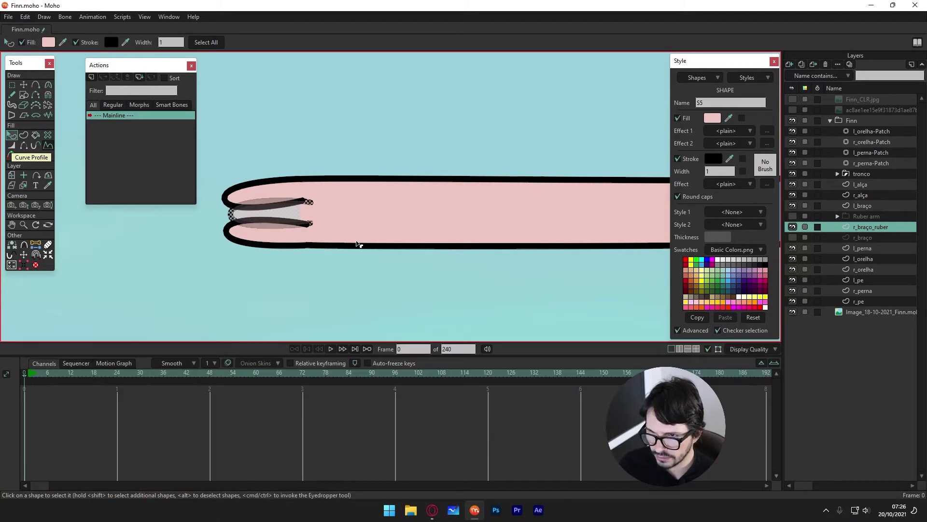
left_click(358, 243)
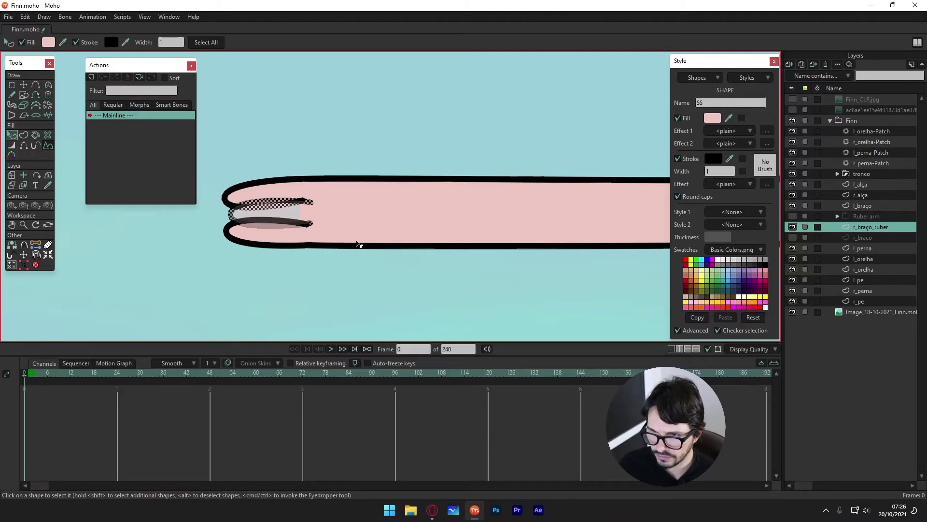
Select the points along the seam between the pink arm and blue sleeve
key("t")
left_click(205, 308)
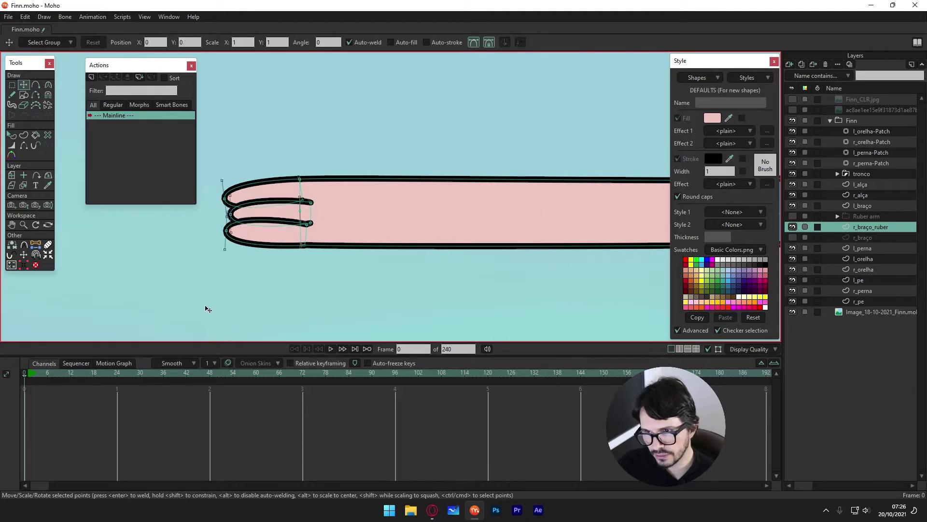
scroll(367, 244, "up", 2)
left_click_drag(355, 212, 374, 263)
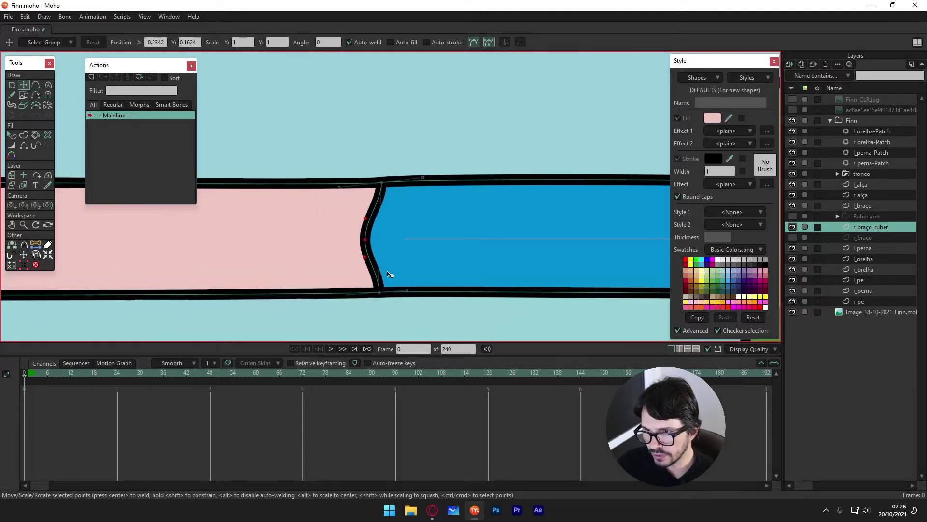
Toggle the seam curvature between peaked and smooth, then bow it outward
left_click(48, 85)
left_click(154, 42)
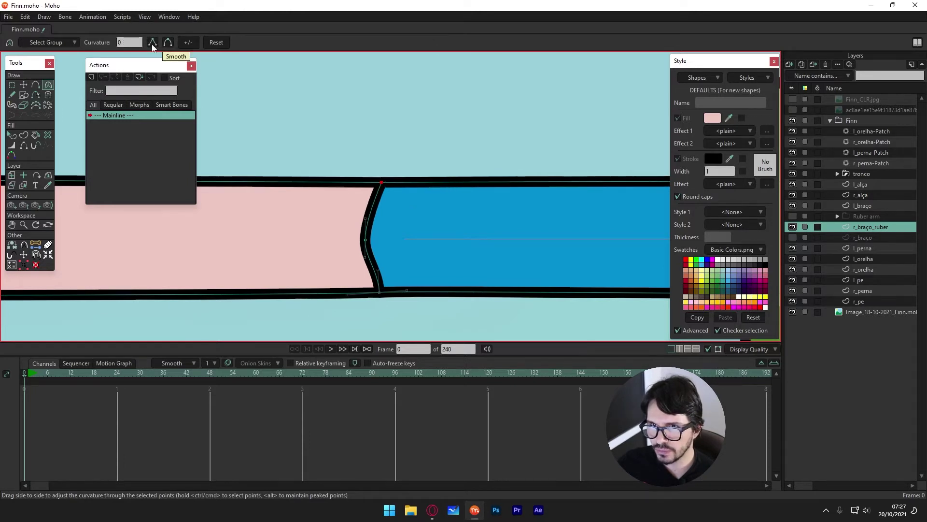
left_click(168, 43)
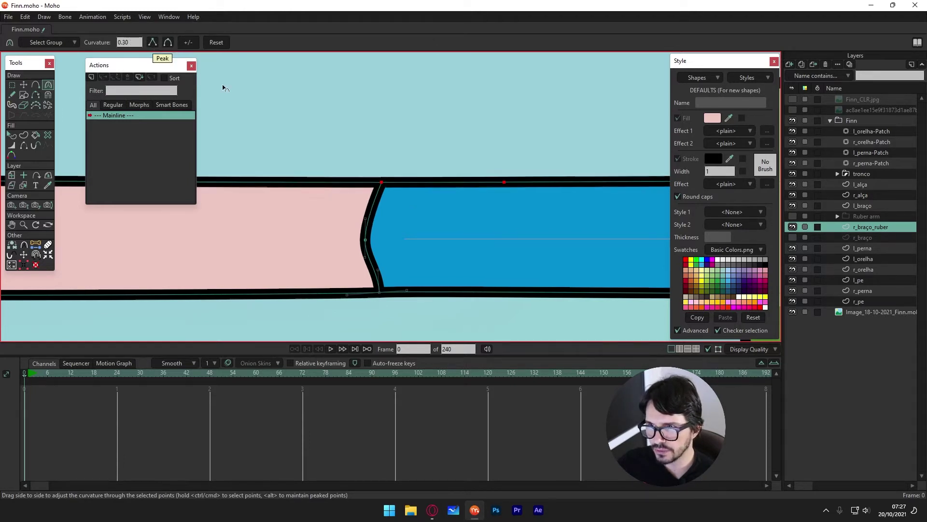
scroll(387, 197, "down", 3)
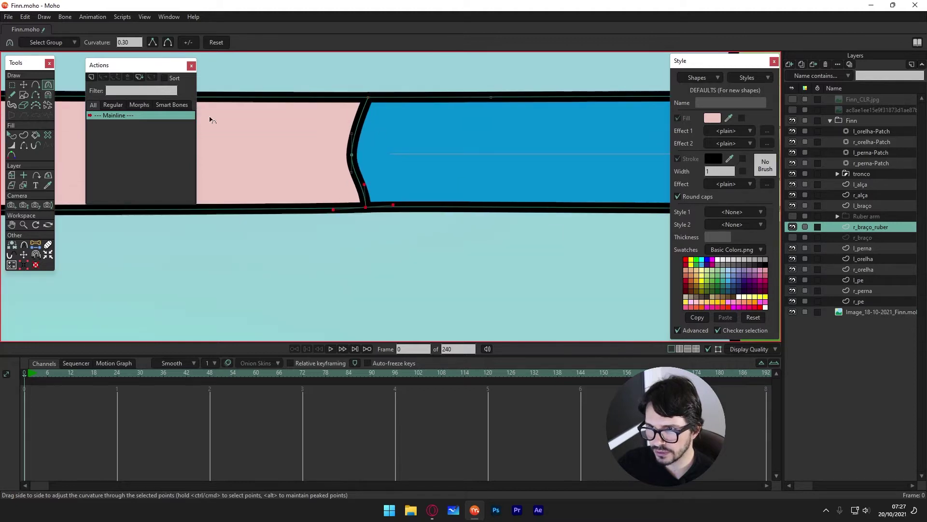
left_click(152, 43)
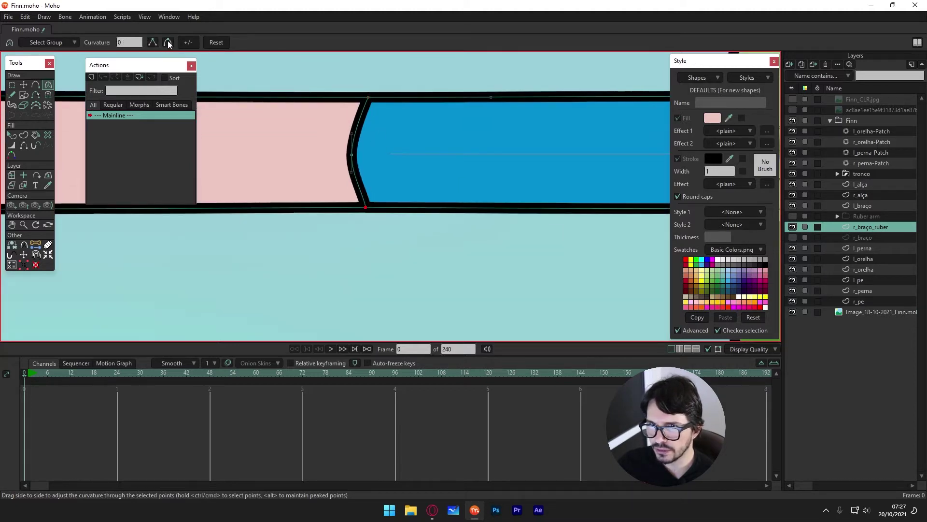
left_click(167, 43)
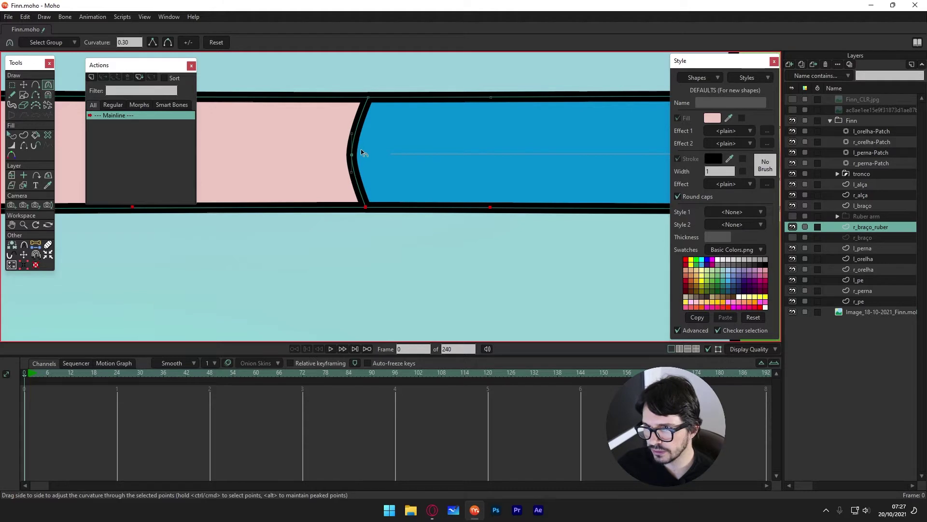
left_click(153, 43)
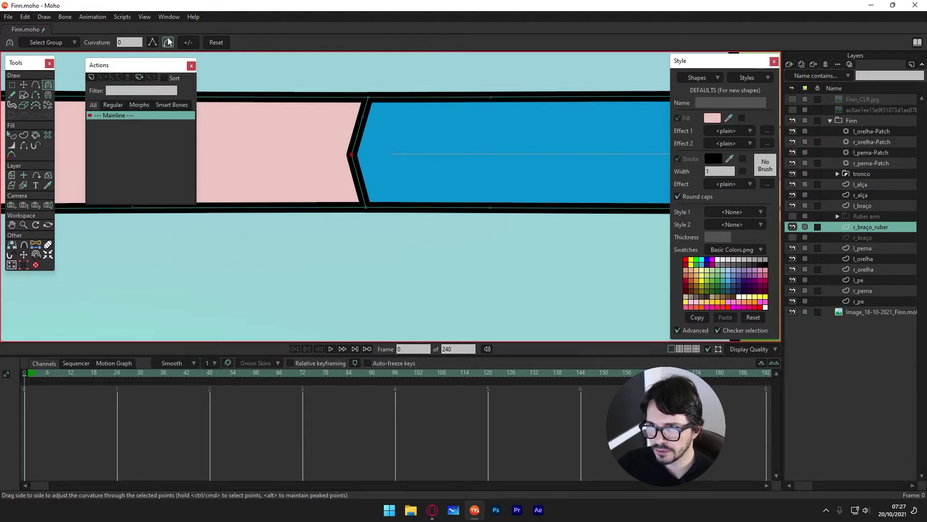
left_click_drag(353, 156, 604, 180)
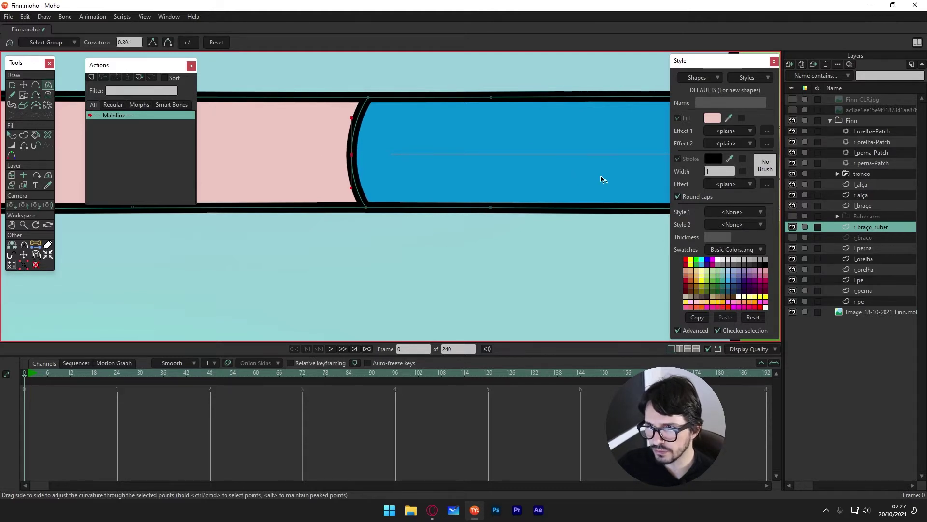
key("t")
scroll(368, 185, "down", 3)
scroll(369, 185, "down", 2)
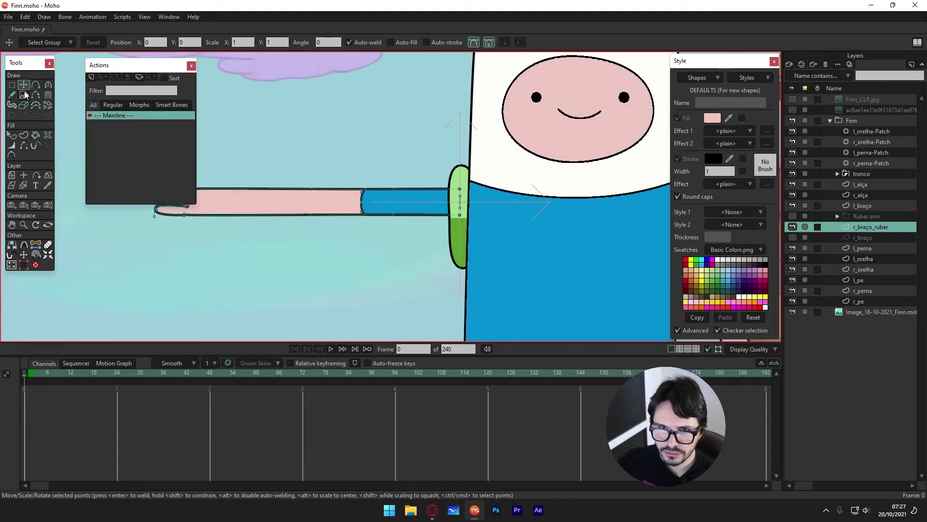
Select the arm's top and bottom edge points and Split them, then select the pink arm's points
left_click(11, 84)
left_click_drag(343, 127, 338, 112)
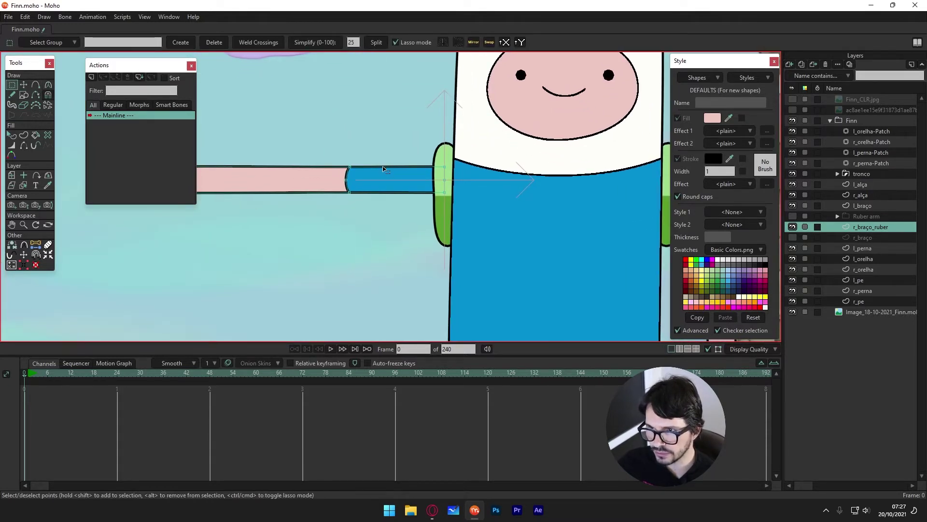
mouse_move(341, 141)
left_mouse_down()
mouse_move(375, 131)
mouse_move(383, 159)
mouse_move(442, 158)
left_mouse_up()
key("ctrl+a")
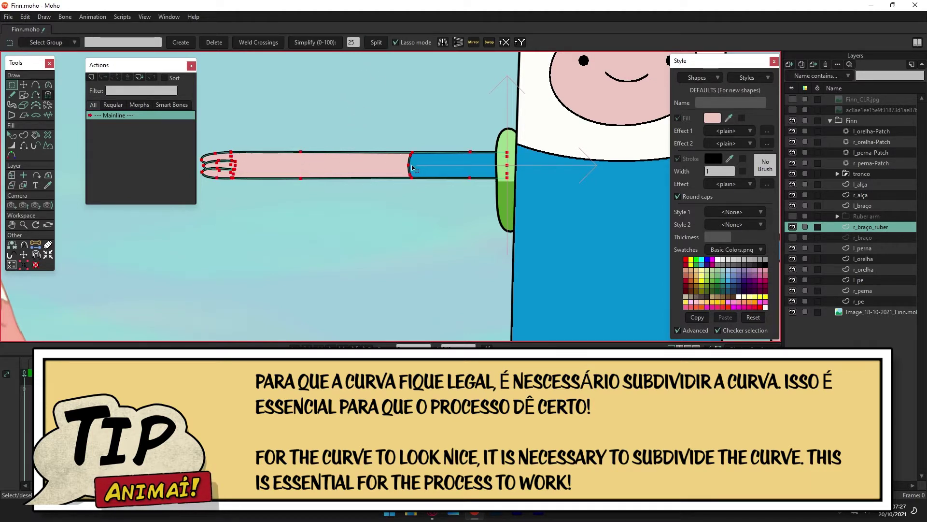
left_click(427, 137)
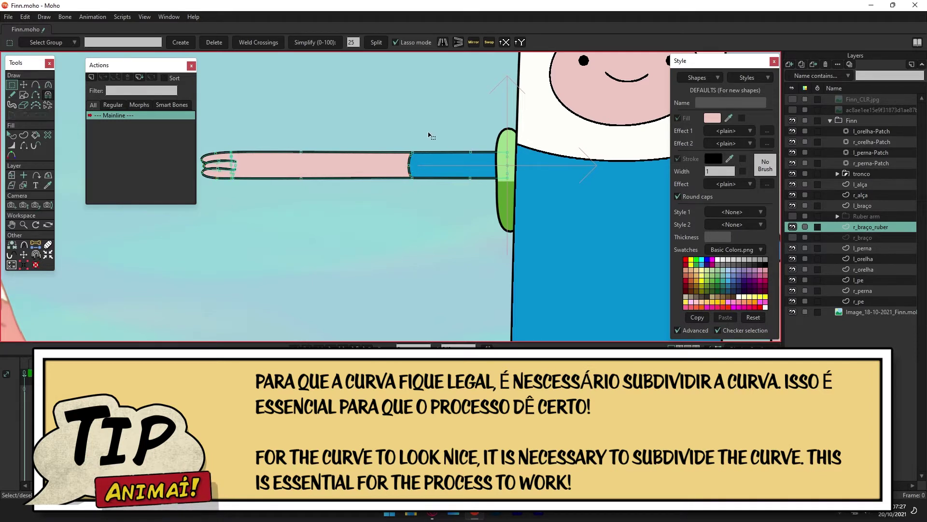
mouse_move(515, 148)
left_mouse_down()
mouse_move(229, 157)
mouse_move(279, 178)
left_mouse_up()
left_click_drag(511, 178, 256, 205)
left_click(264, 138)
mouse_move(235, 145)
left_mouse_down()
mouse_move(439, 192)
mouse_move(409, 195)
left_mouse_up()
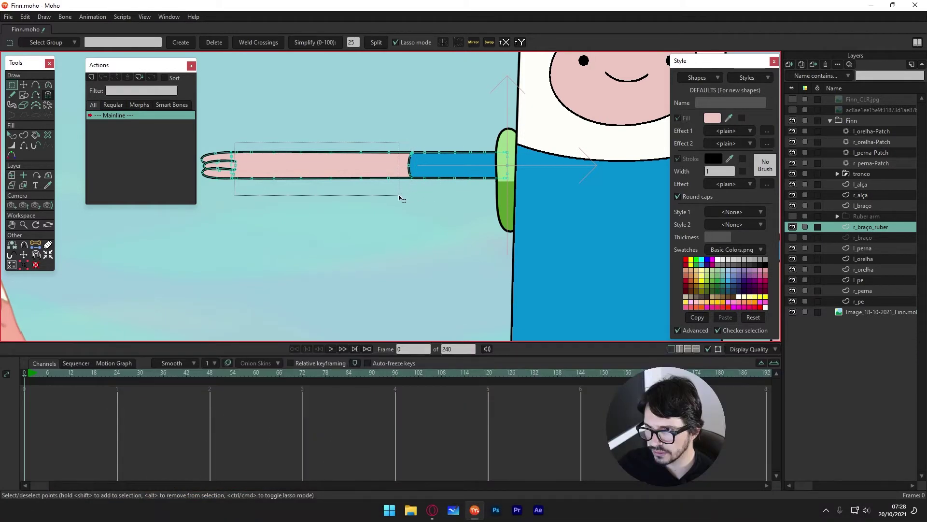
left_click_drag(416, 195, 400, 193)
left_click(376, 42)
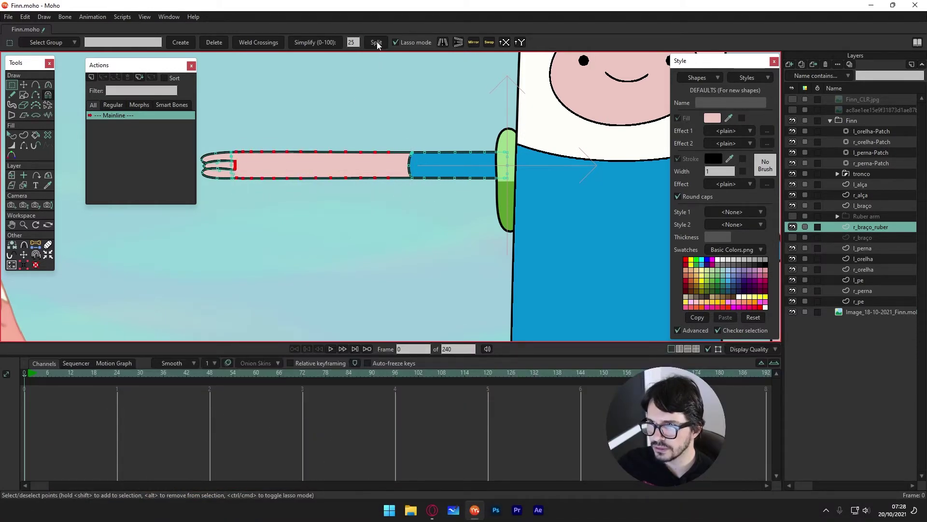
left_click(333, 122)
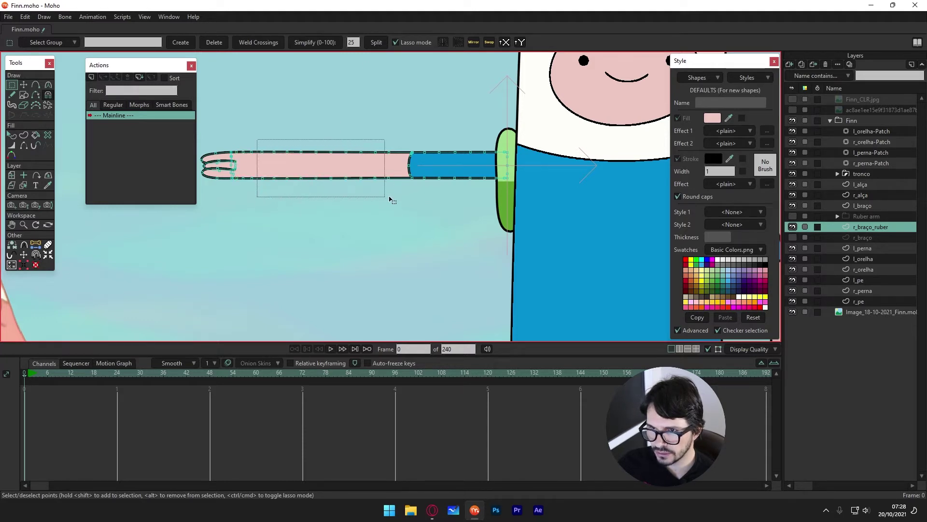
left_click_drag(264, 167, 402, 199)
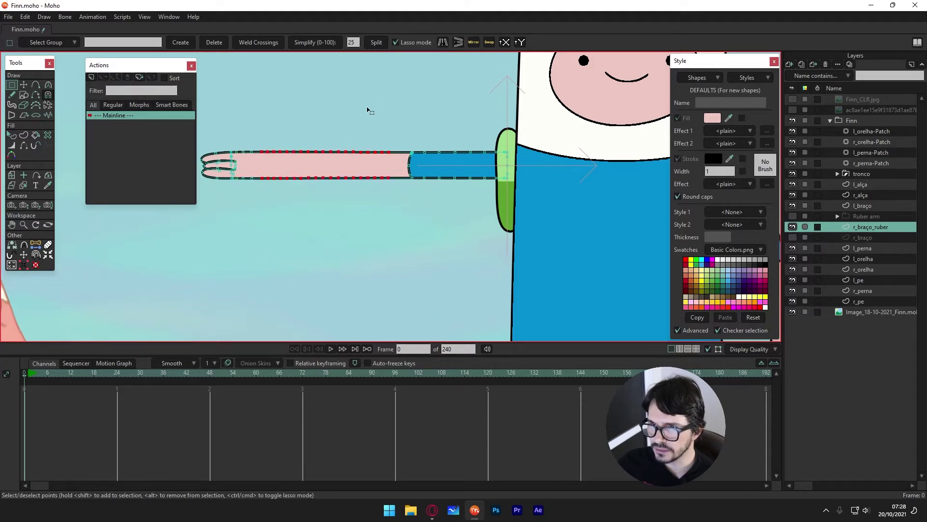
left_click(343, 175)
scroll(300, 176, "up", 2)
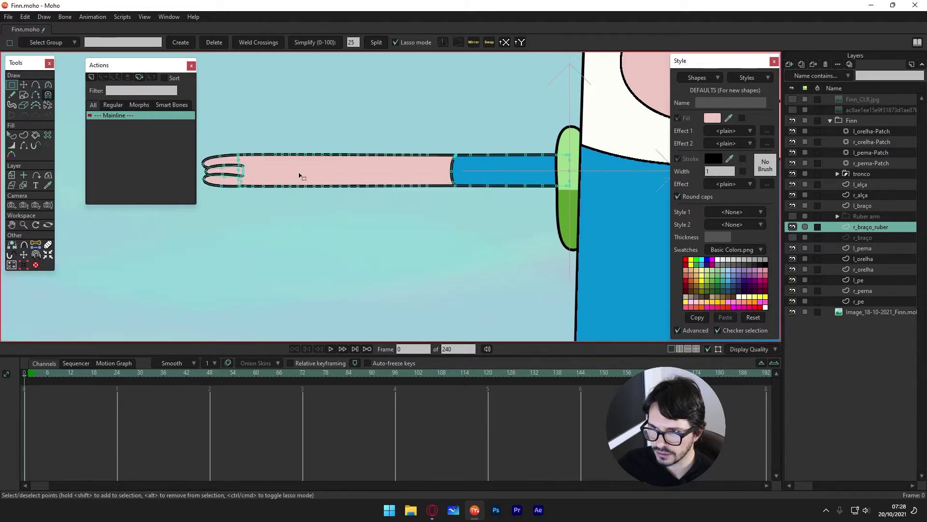
scroll(300, 176, "up", 1)
scroll(309, 141, "up", 2)
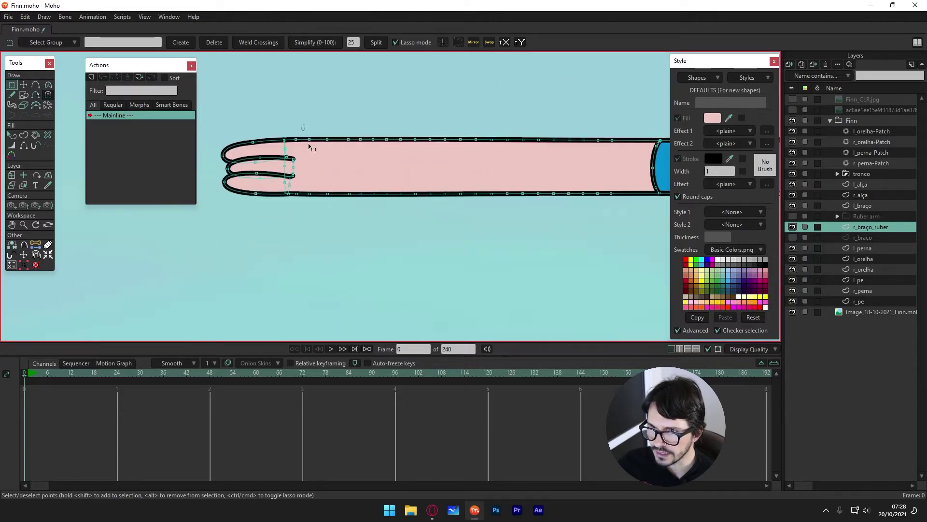
left_click_drag(309, 147, 340, 199)
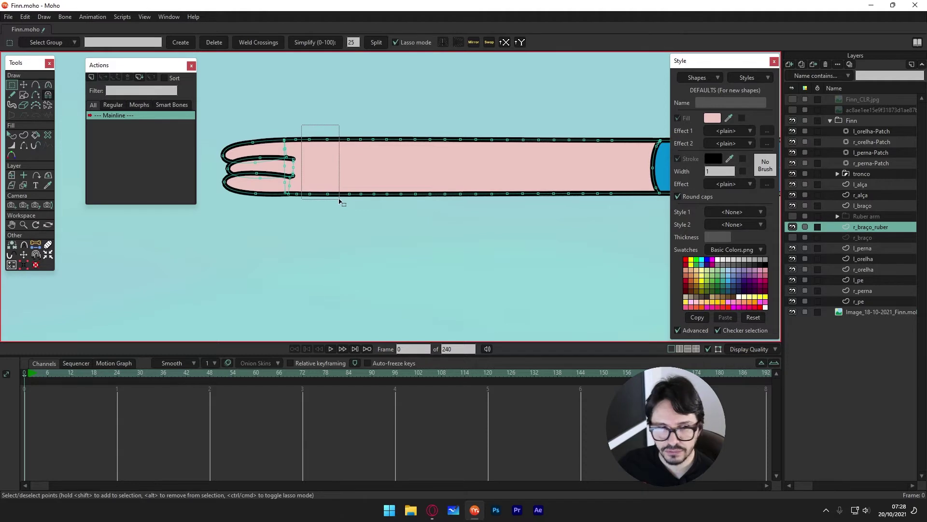
left_click_drag(341, 202, 356, 203)
left_click(381, 58)
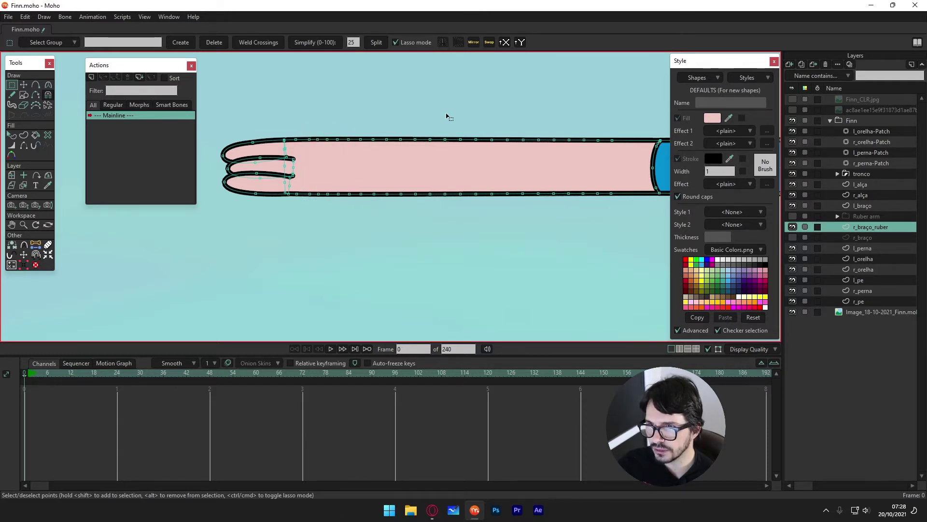
scroll(434, 116, "right", 2)
scroll(413, 120, "right", 2)
scroll(338, 130, "right", 2)
scroll(299, 147, "right", 2)
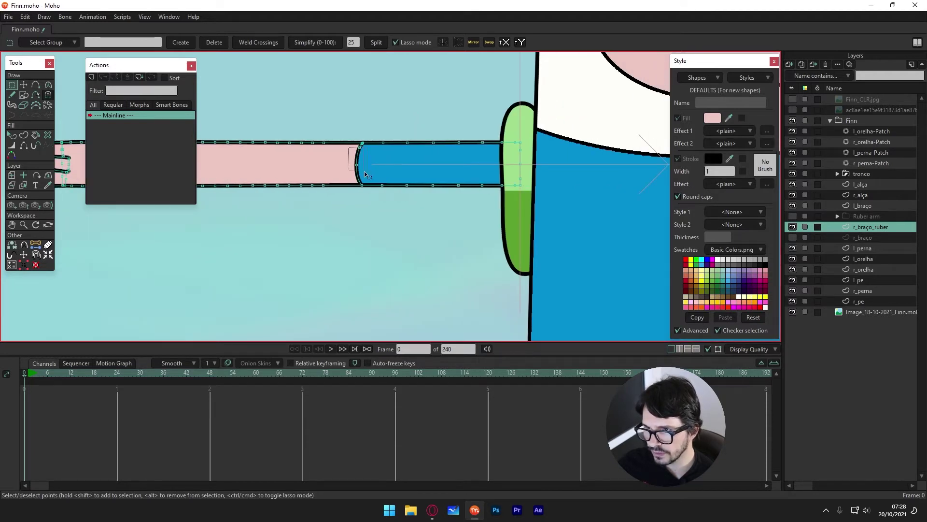
left_click_drag(368, 184, 370, 186)
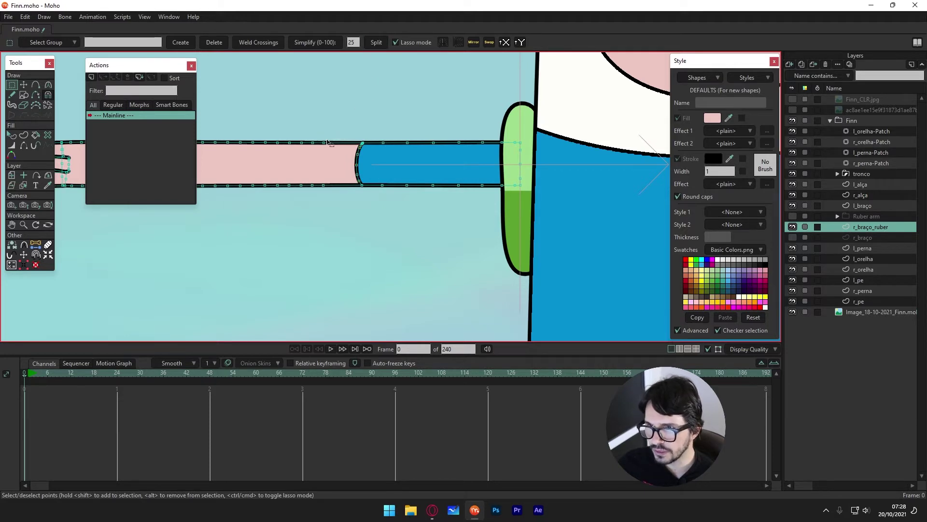
mouse_move(317, 133)
left_mouse_down()
mouse_move(358, 201)
mouse_move(326, 189)
left_mouse_up()
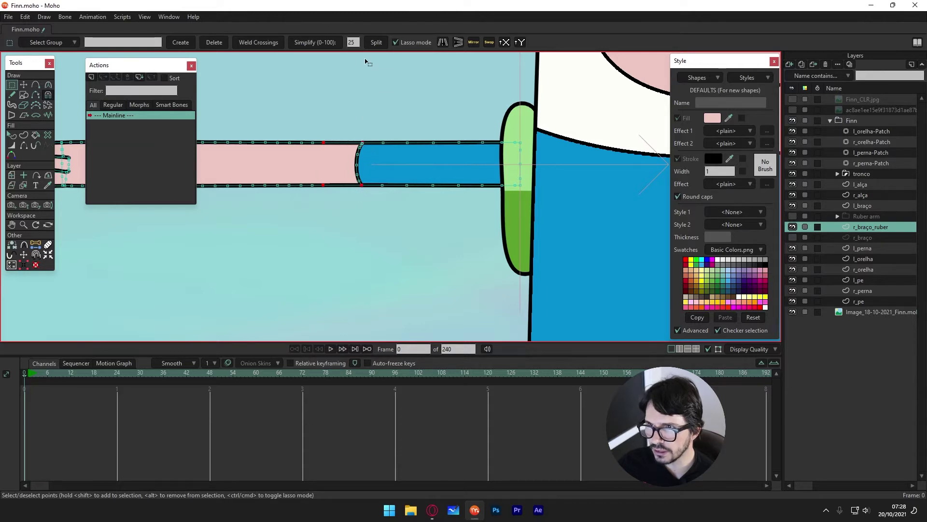
left_click(374, 108)
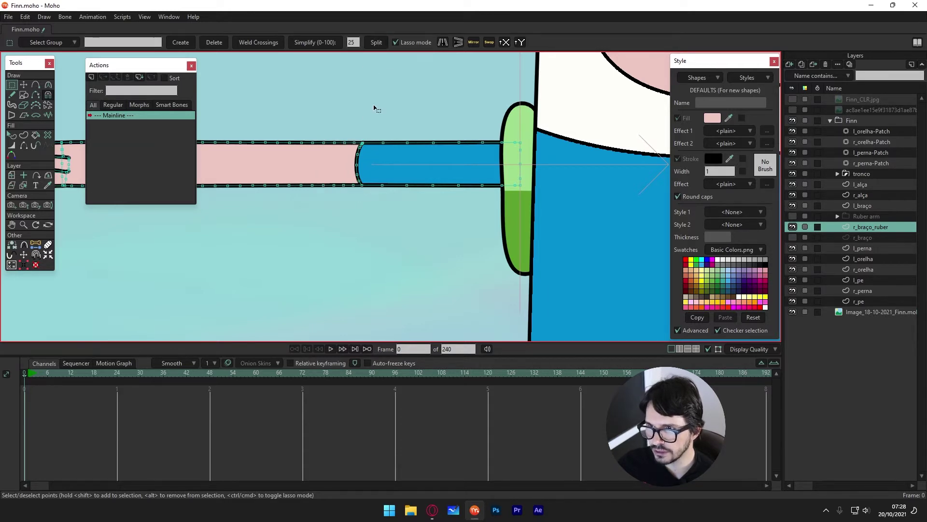
left_click_drag(371, 128, 508, 216)
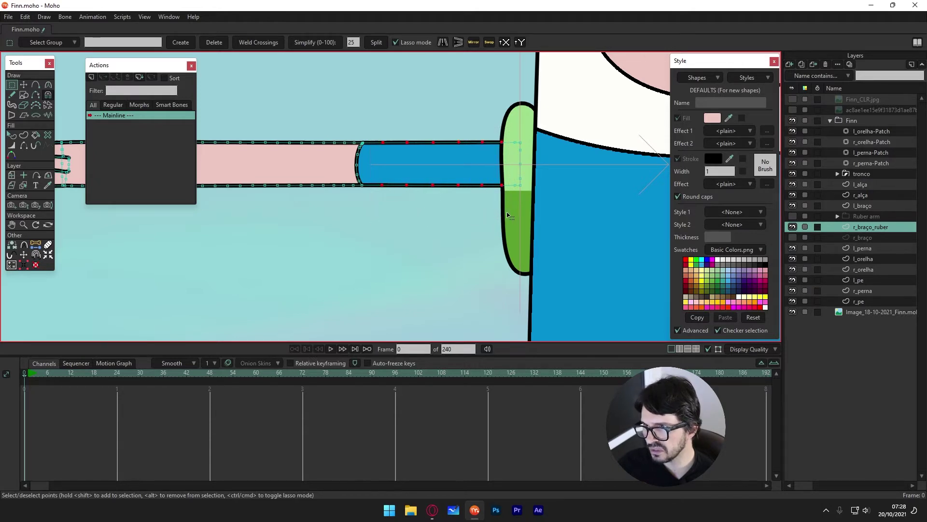
Select the fingertip points and Split them, then undo the split
left_click(463, 122)
scroll(462, 122, "down", 3)
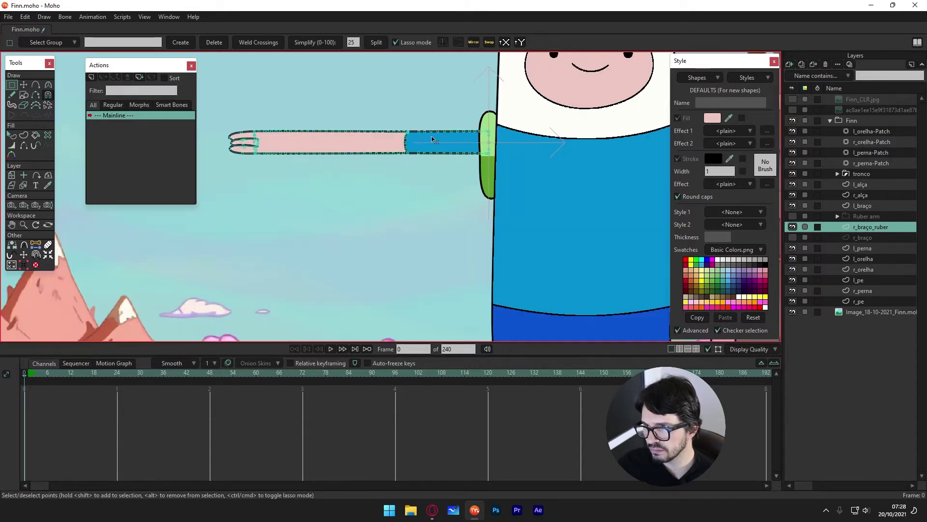
scroll(367, 171, "up", 4)
left_click_drag(329, 88, 399, 182)
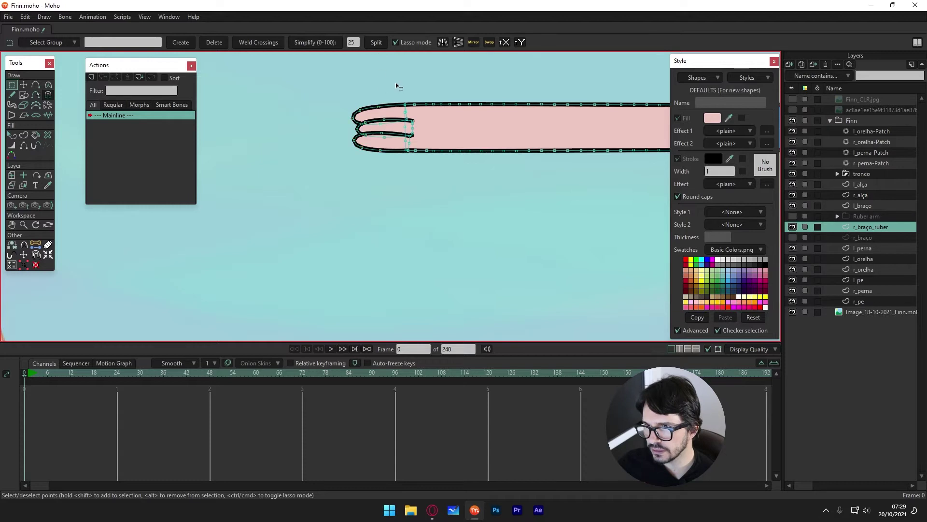
left_click_drag(367, 88, 395, 169)
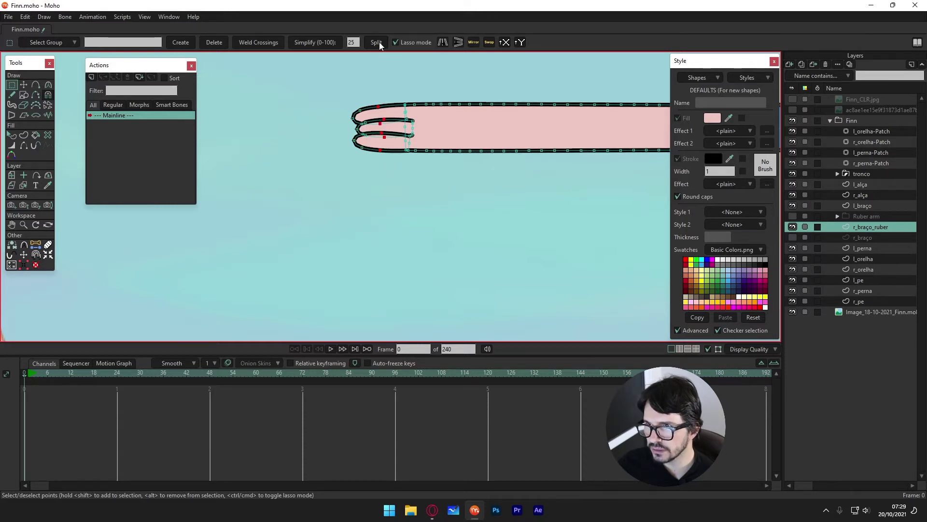
left_click(389, 86)
key("ctrl+z")
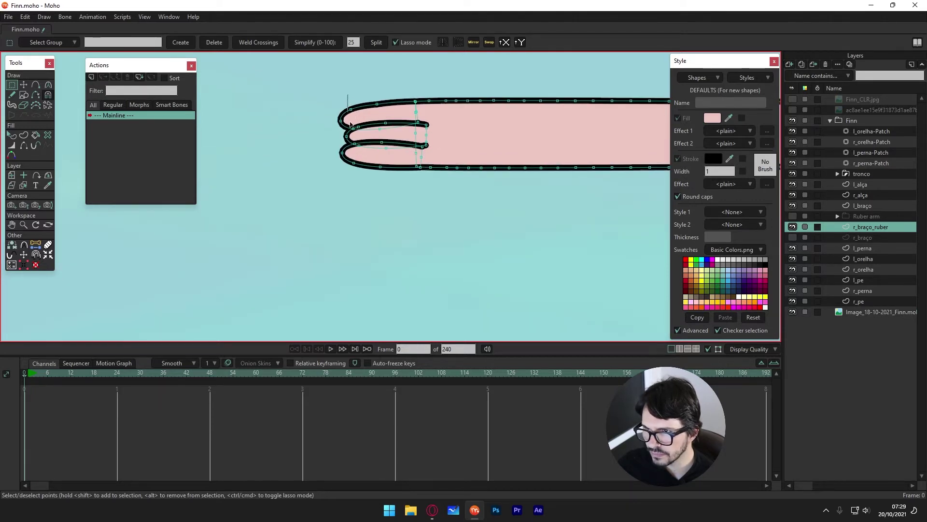
Reselect the finger points and Split the finger curves
mouse_move(348, 95)
left_mouse_down()
mouse_move(387, 175)
mouse_move(389, 104)
mouse_move(428, 181)
left_mouse_up()
left_click(408, 87)
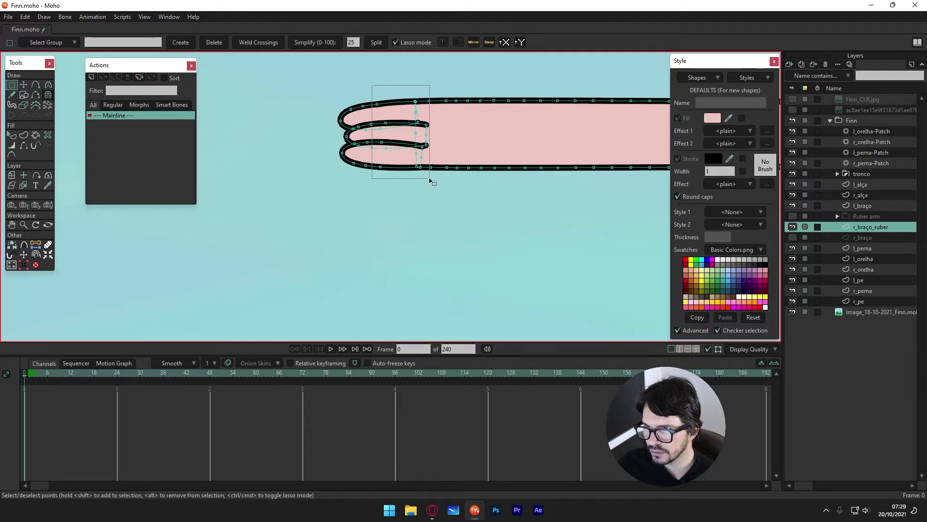
left_click_drag(427, 180, 424, 179)
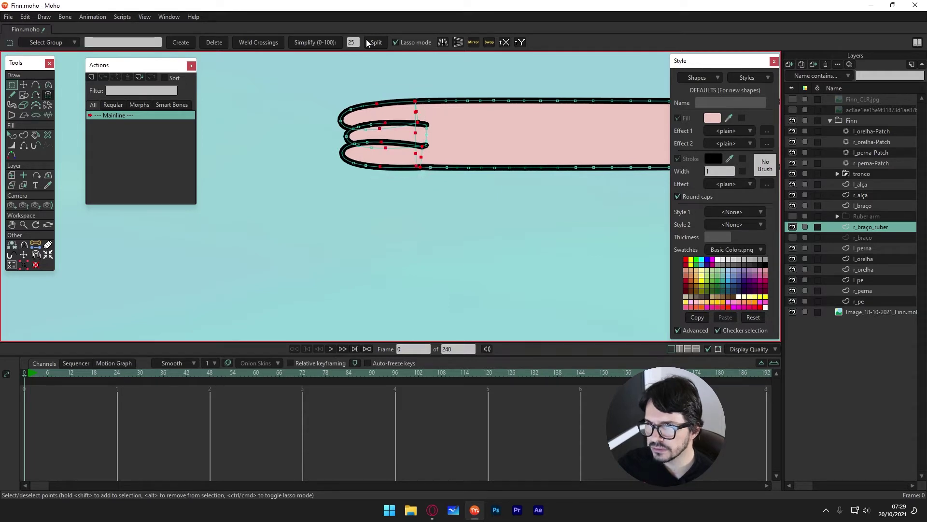
mouse_move(386, 87)
left_mouse_down()
mouse_move(404, 155)
mouse_move(392, 94)
left_mouse_up()
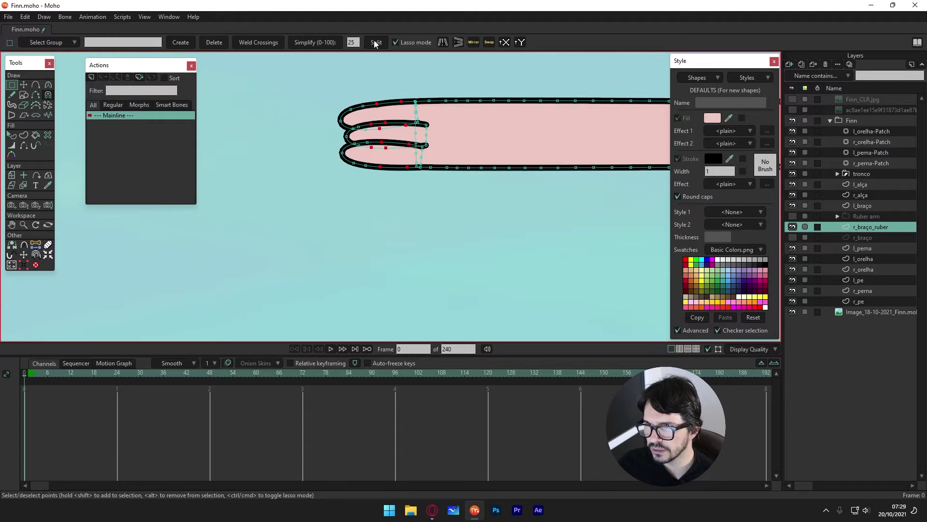
left_click(405, 72)
Select two points on the sleeve's bottom edge, then clear the selection
scroll(424, 150, "down", 2)
scroll(459, 161, "down", 3)
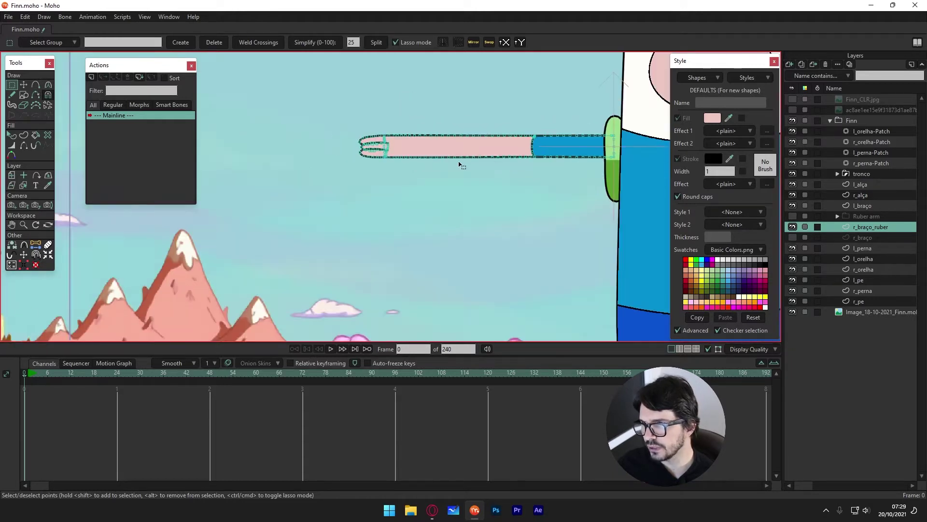
scroll(487, 173, "down", 3)
scroll(403, 131, "up", 1)
scroll(420, 149, "up", 1)
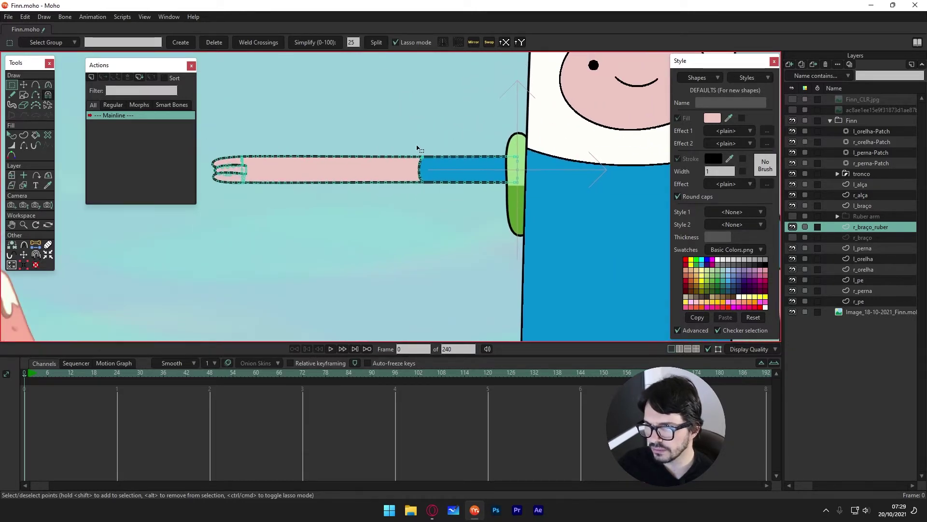
scroll(438, 160, "up", 3)
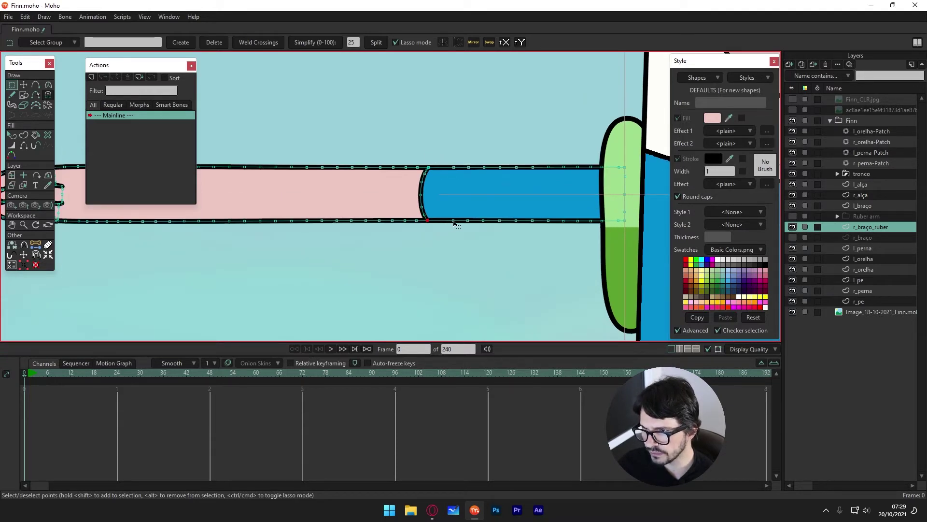
left_click_drag(430, 224, 457, 223)
left_click(379, 43)
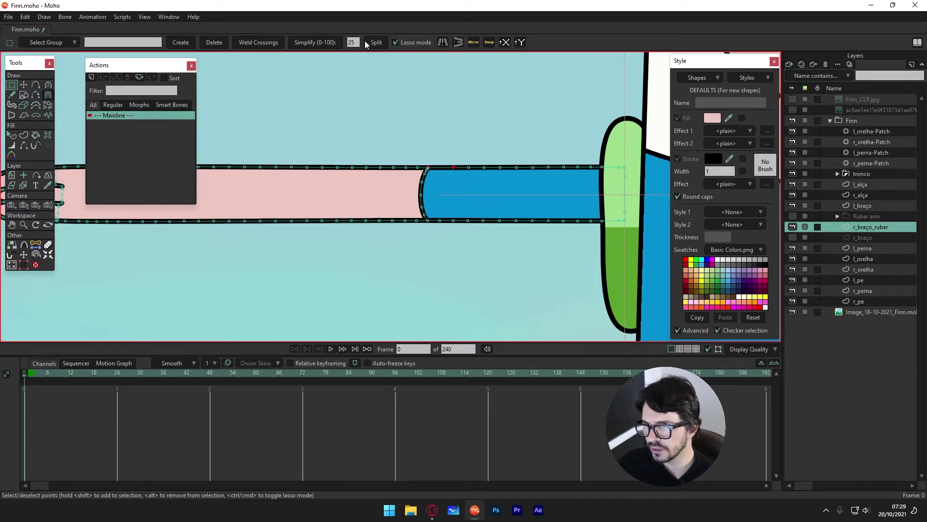
scroll(447, 153, "down", 3)
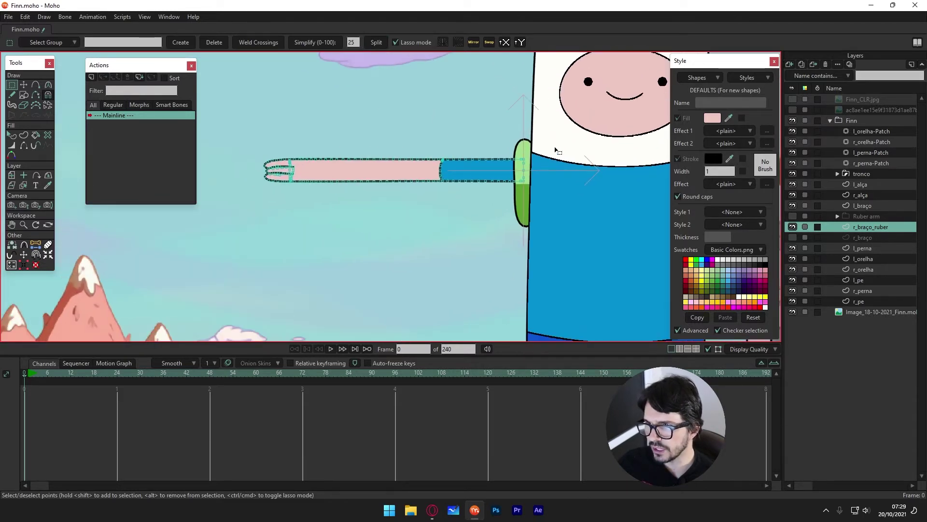
Add a new vector layer named 'path' and draw a guide line from shoulder to hand
left_click(36, 85)
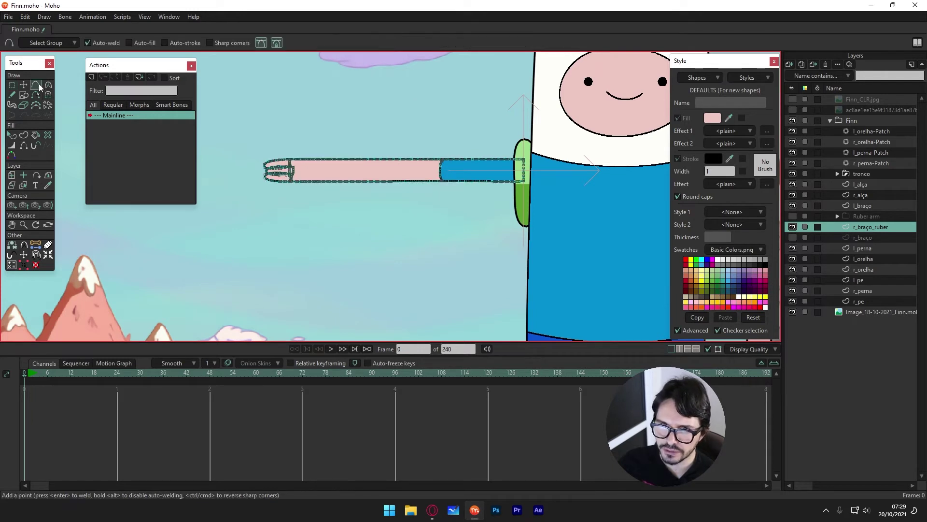
left_click(788, 65)
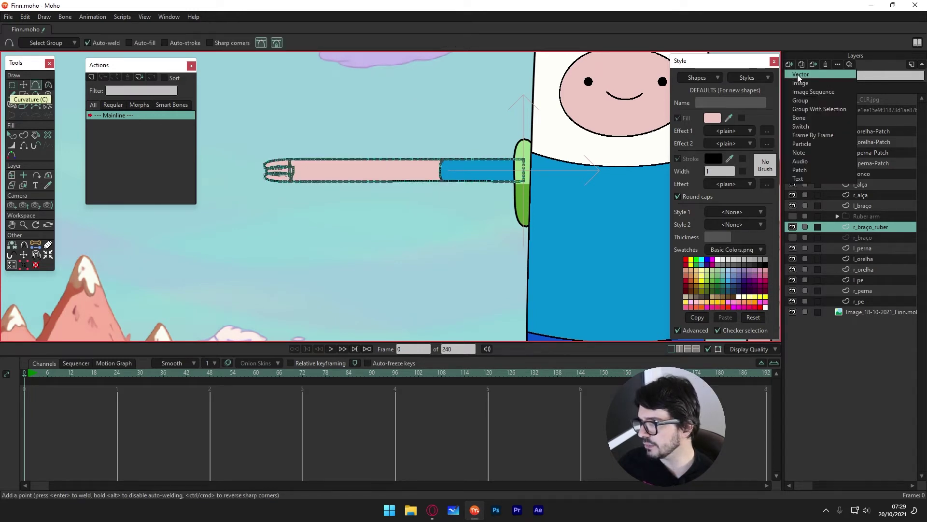
left_click(801, 75)
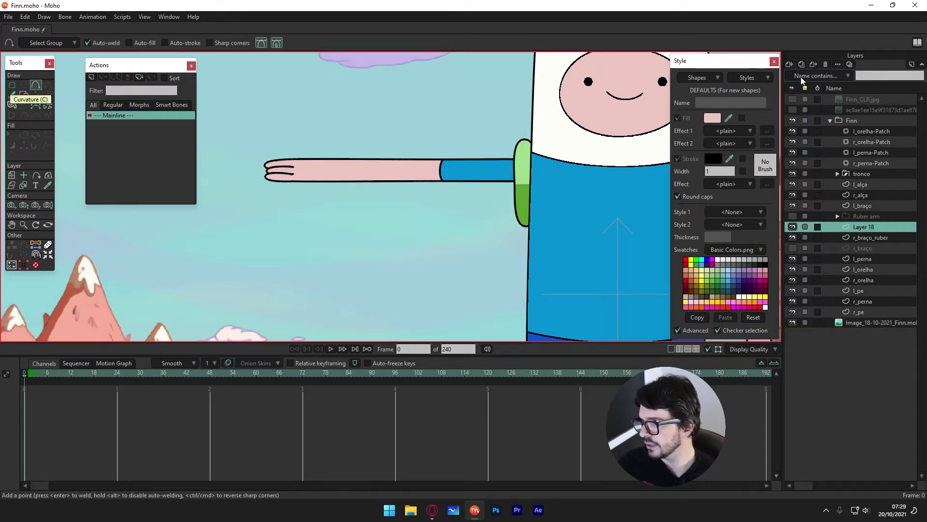
double_click(868, 228)
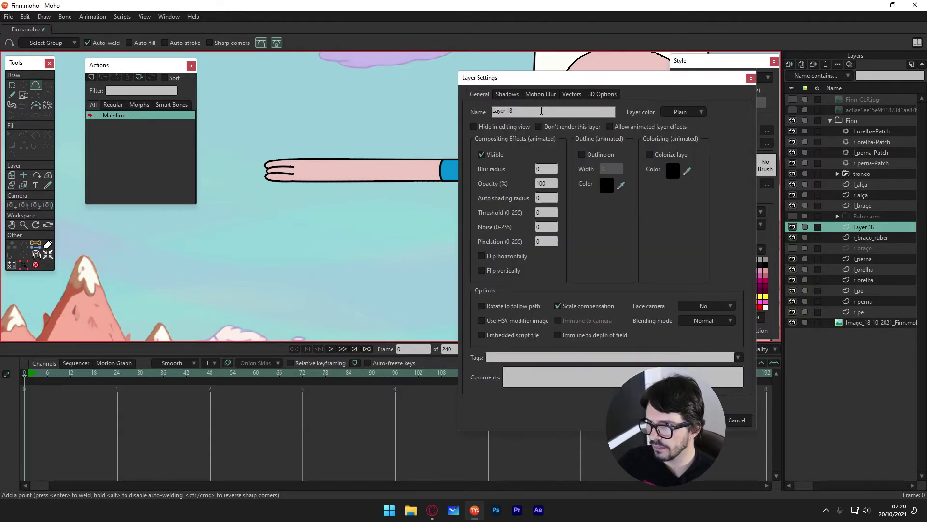
type("path")
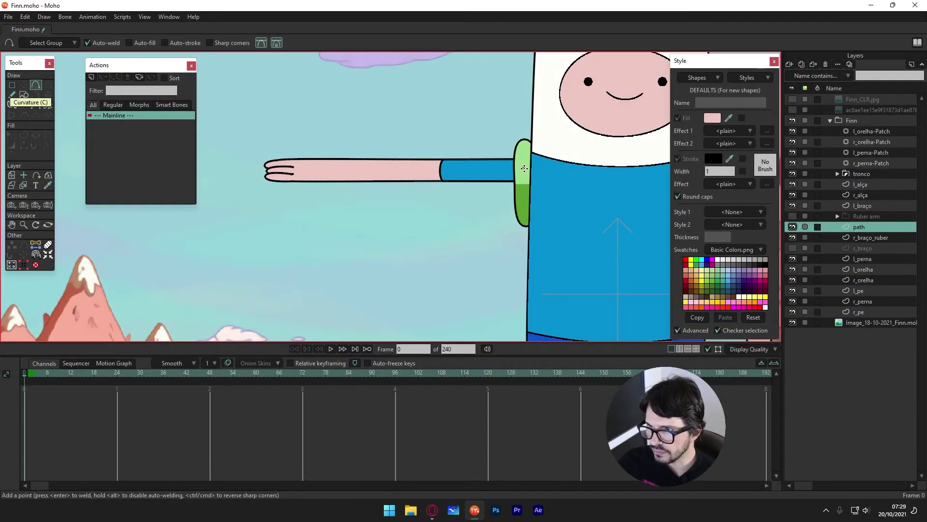
left_click_drag(524, 169, 256, 179)
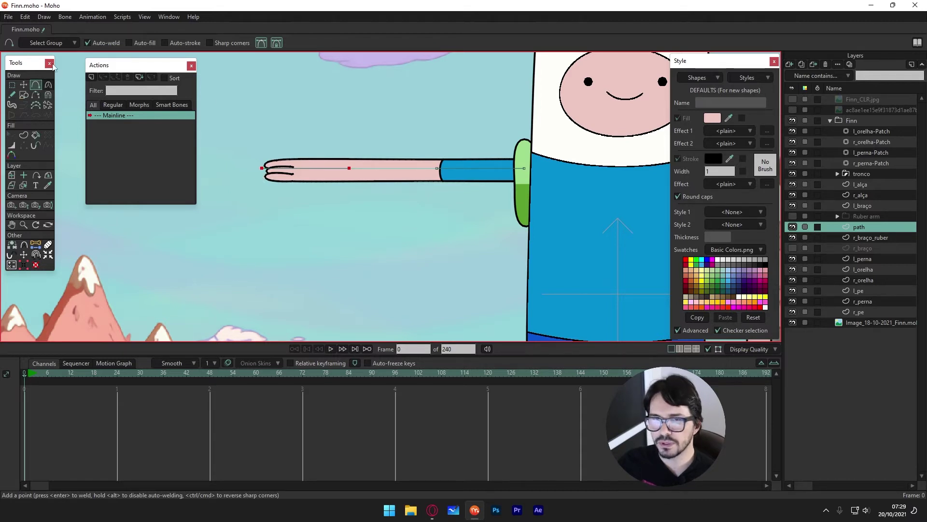
Select both end points of the arm's guide path, then add r_braço_ruber to the layer selection
left_click(24, 84)
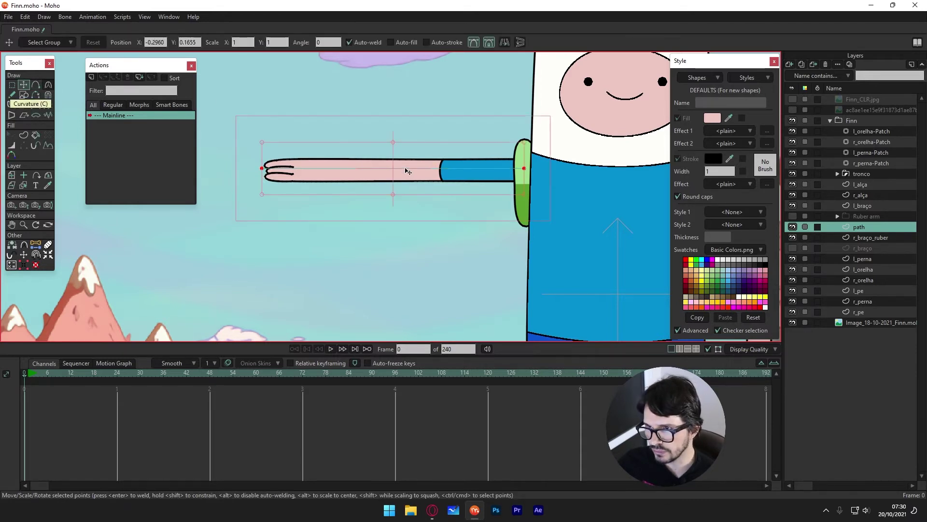
key("ctrl+z")
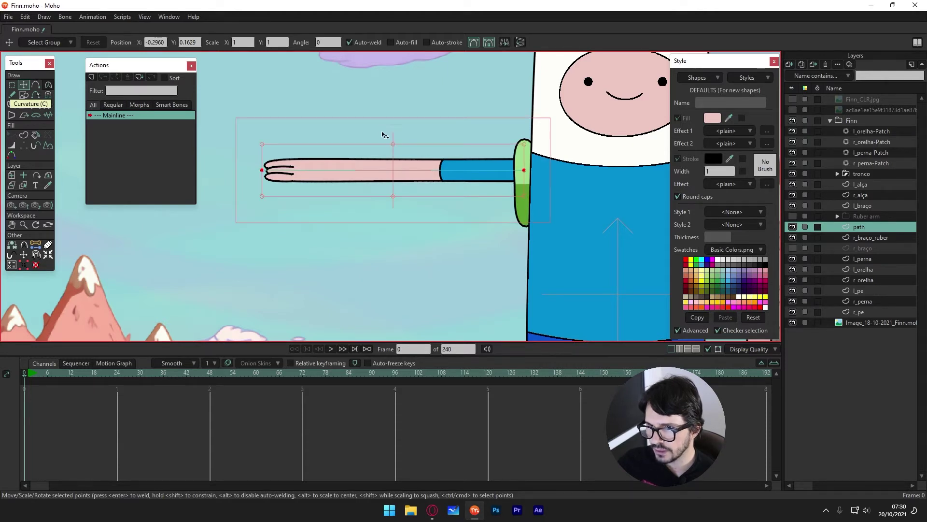
left_click(381, 129)
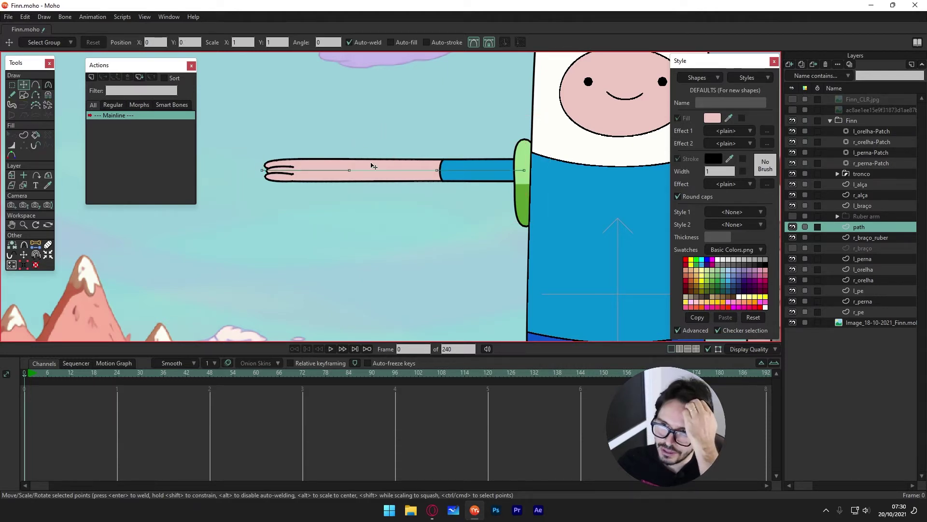
left_click(12, 85)
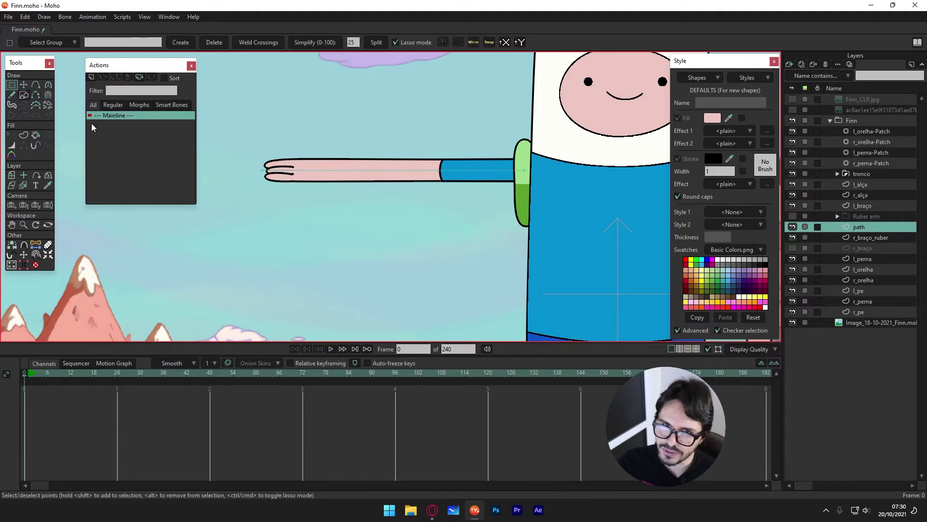
left_click(387, 173)
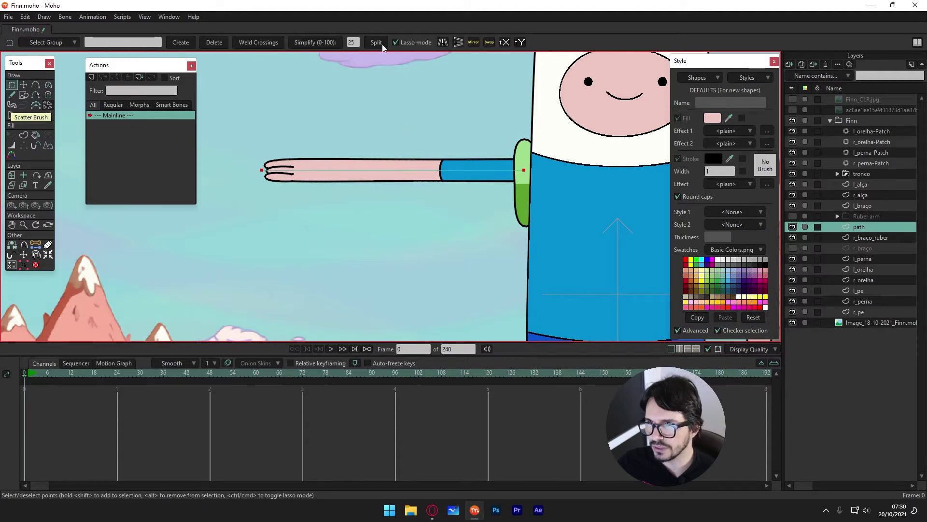
left_click(48, 84)
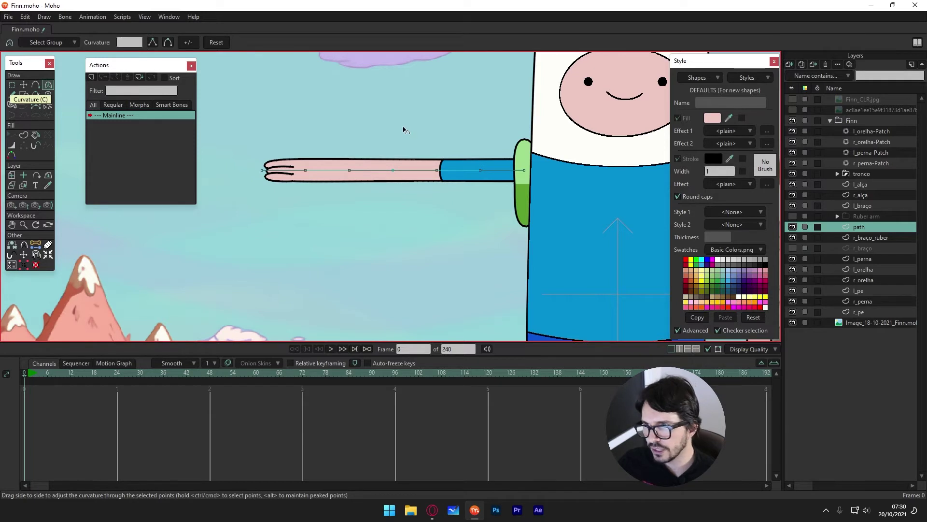
left_click(877, 237, "ctrl")
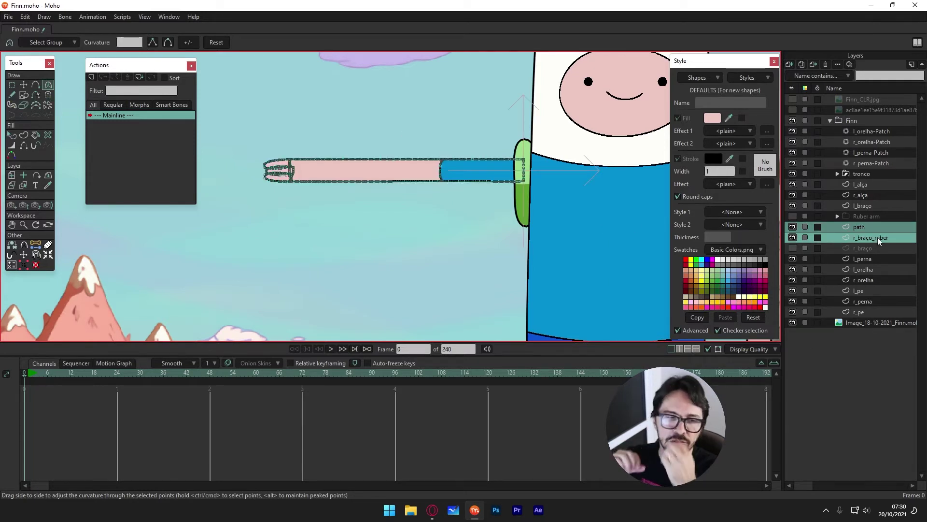
left_click(877, 236)
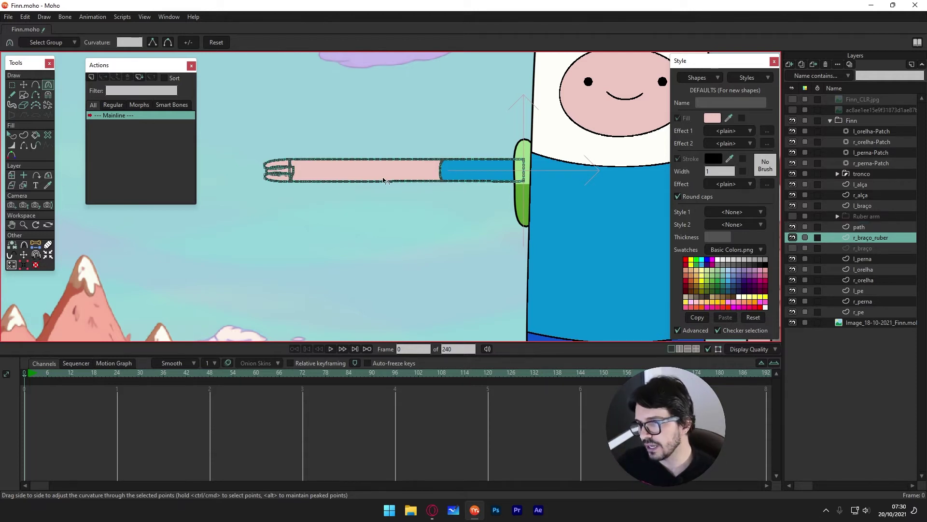
scroll(383, 177, "up", 2)
scroll(382, 176, "down", 1)
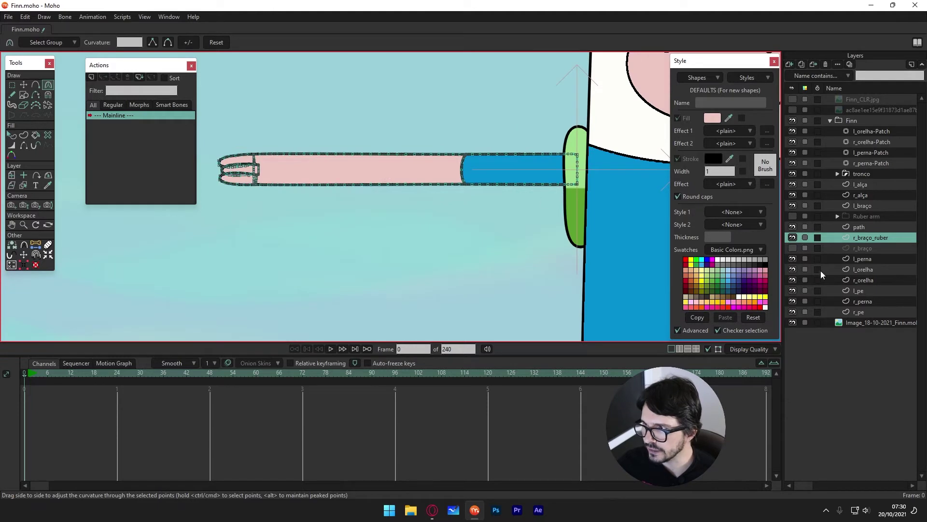
left_click(870, 229)
left_click(870, 236)
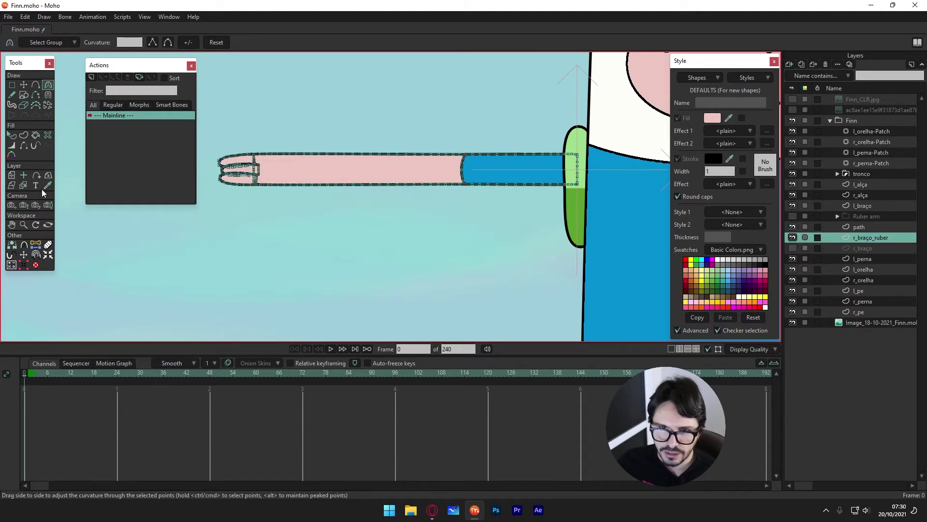
left_click(35, 175)
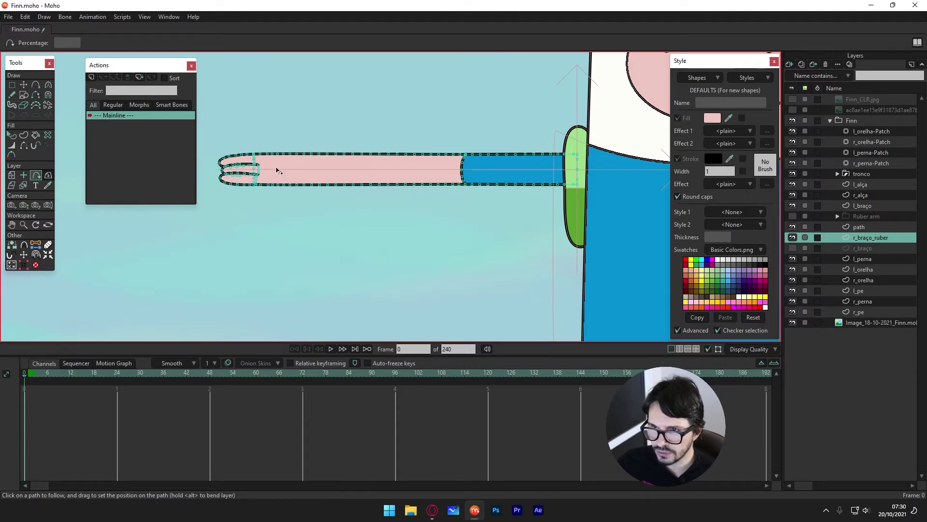
left_click_drag(278, 172, 385, 224)
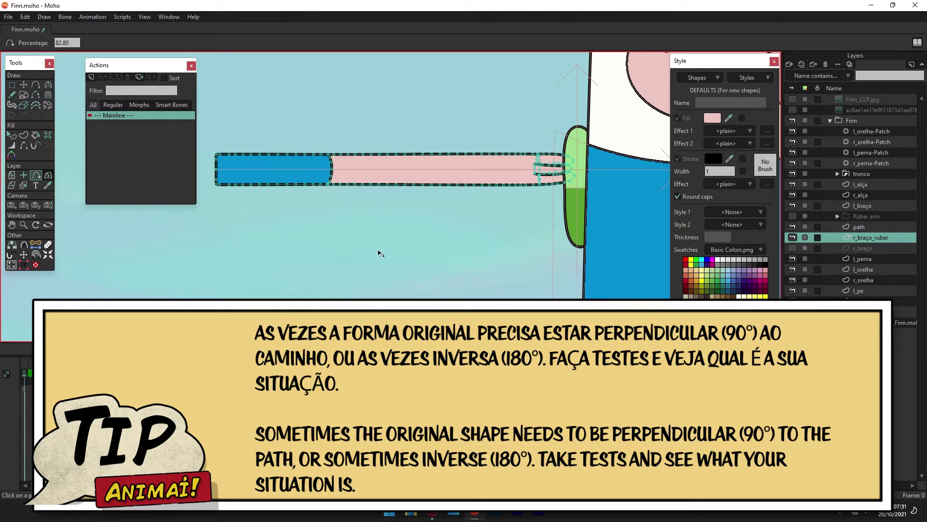
left_click_drag(309, 248, 337, 247)
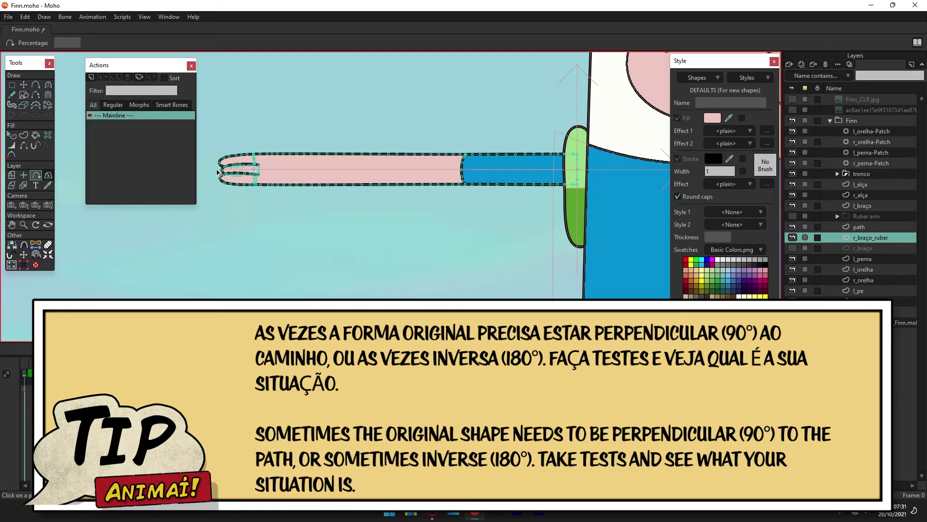
left_click_drag(218, 172, 220, 174)
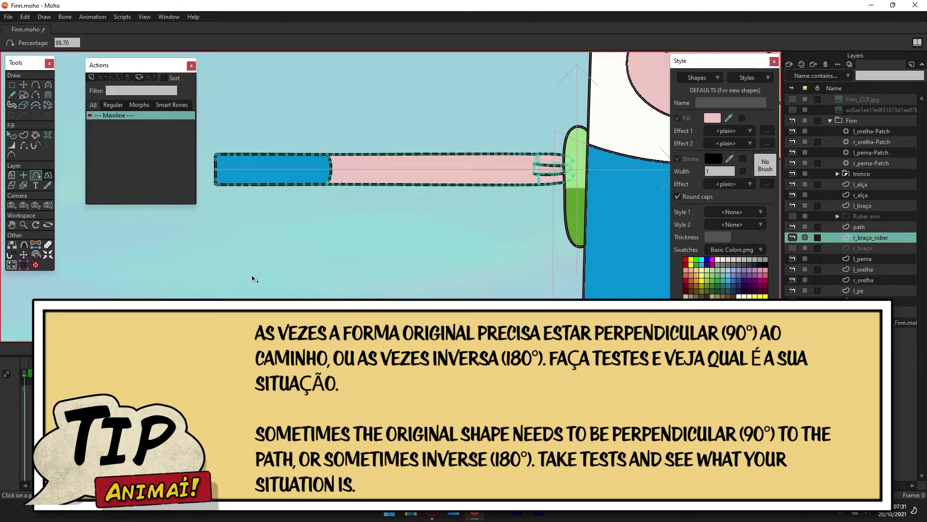
key("ctrl+z")
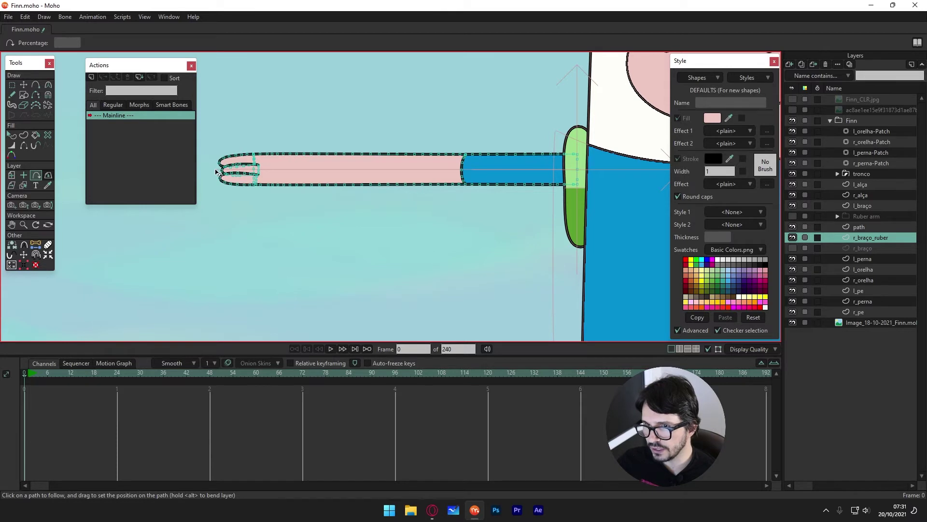
key("ctrl+shift+z")
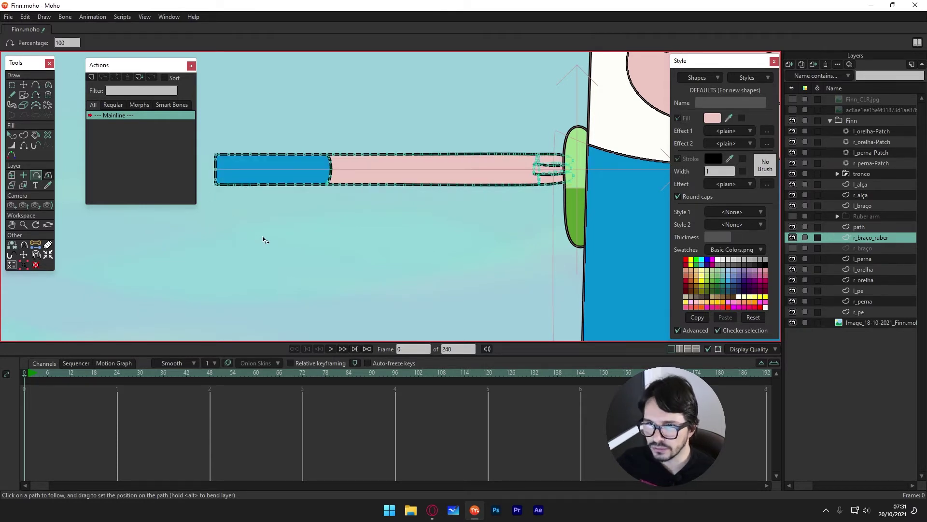
key("ctrl+z")
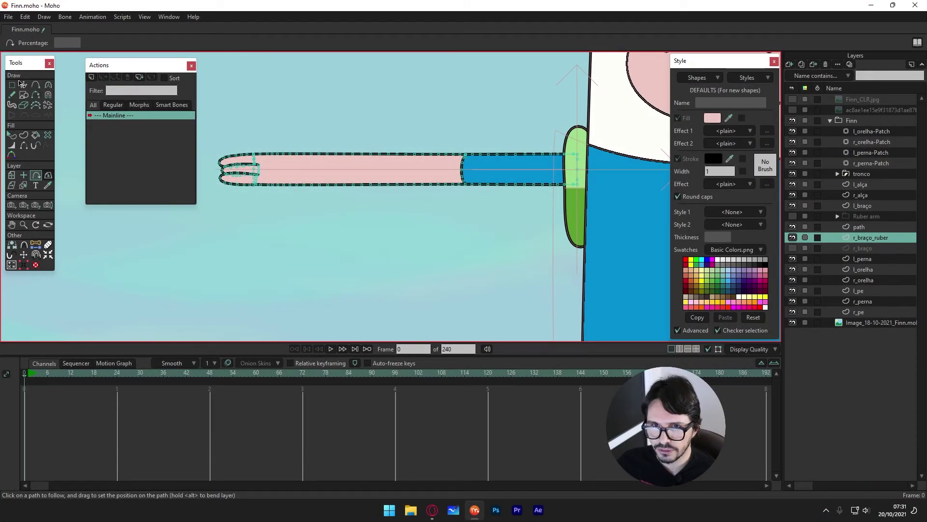
Select every arm point, including the hand, and flip the arm drawing horizontally
left_click(24, 84)
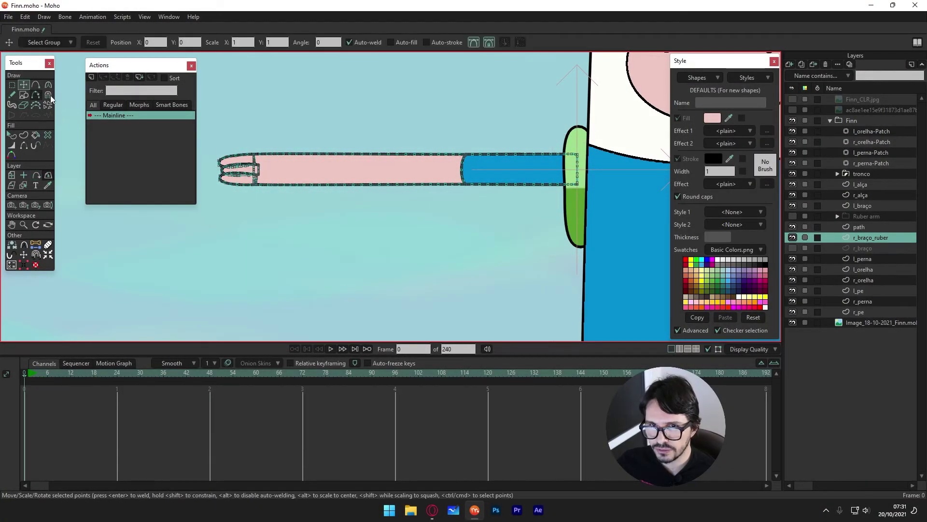
left_click(336, 172)
double_click(333, 177)
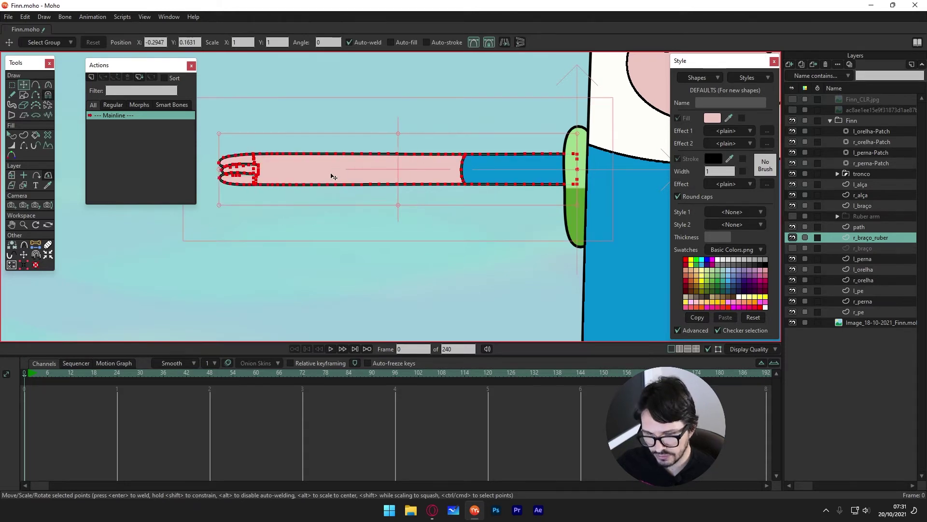
left_click(507, 43)
left_click(395, 293)
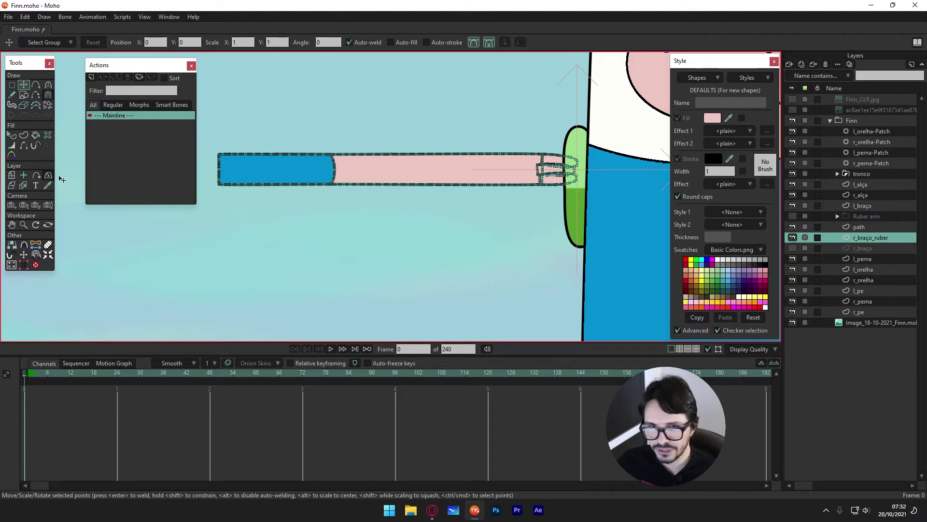
Attach the flipped arm to the path with Follow Path, then test-bend the path's left end and undo
left_click(36, 176)
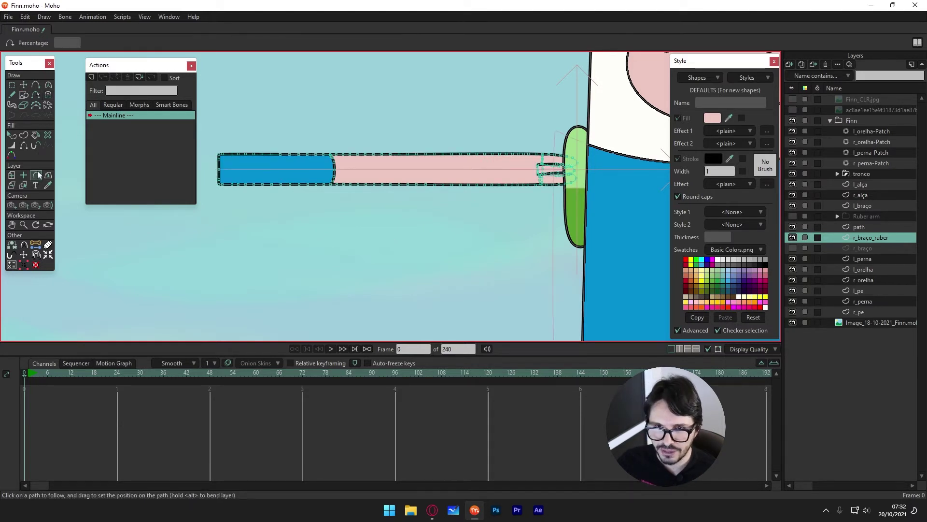
left_click(218, 173)
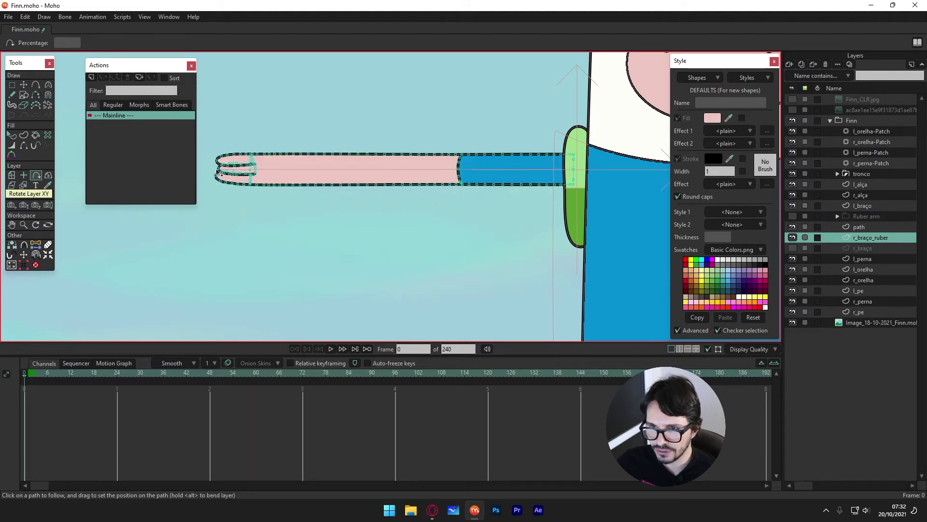
left_click(24, 85)
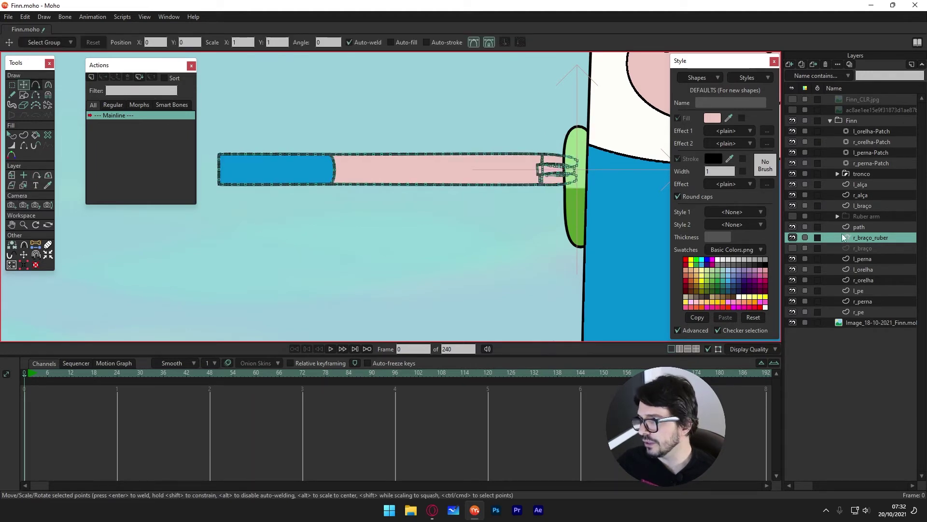
left_click(838, 226)
left_click(275, 169)
left_click(216, 169, "shift")
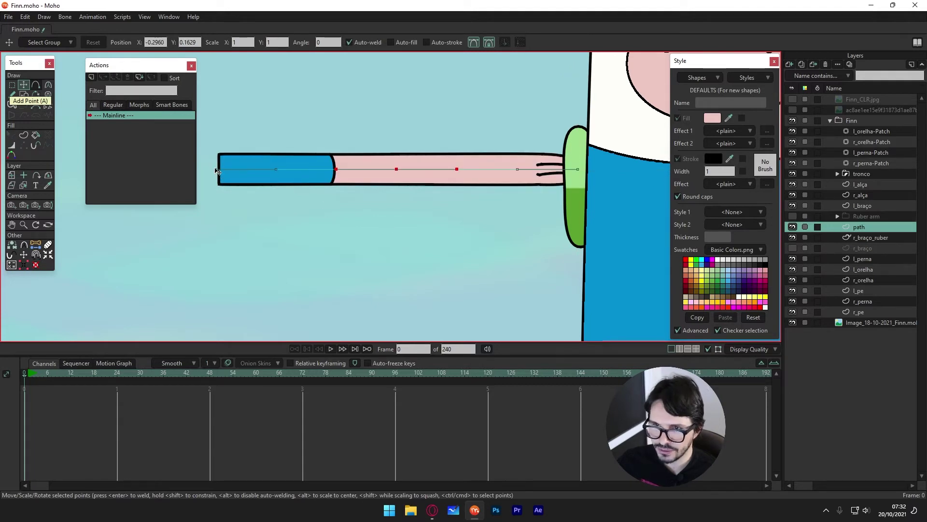
left_click_drag(216, 170, 224, 212)
key("ctrl+z")
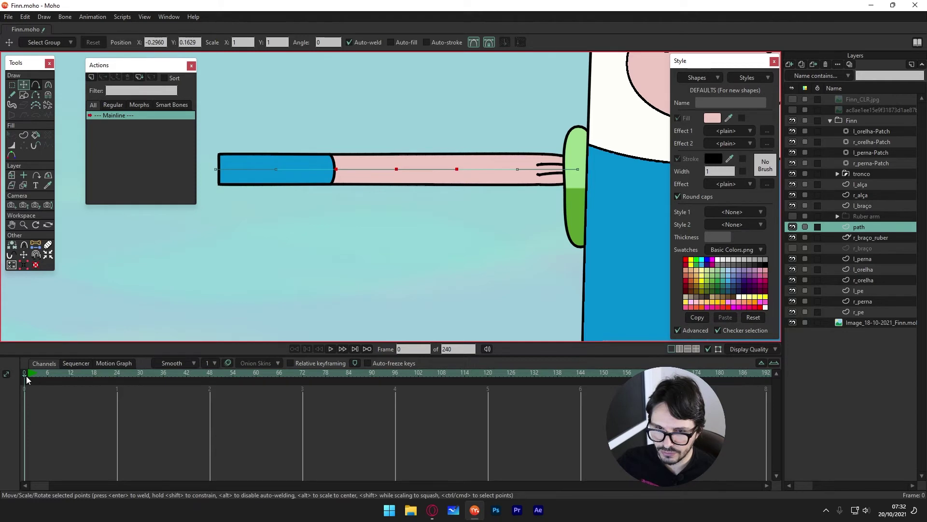
At frame 1, bend the path's hand end down-left and set the arm's path percentage to 0
left_click(28, 380)
left_click(215, 173)
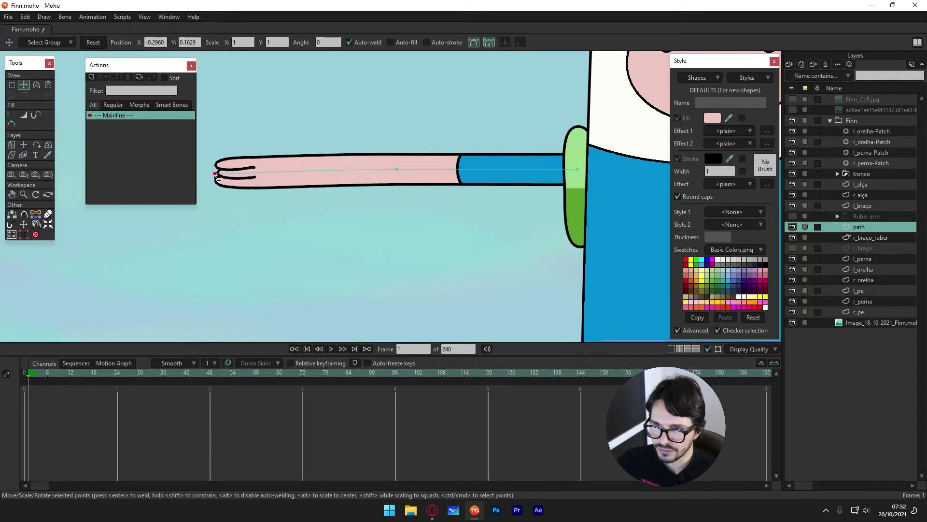
left_click_drag(217, 179, 239, 280)
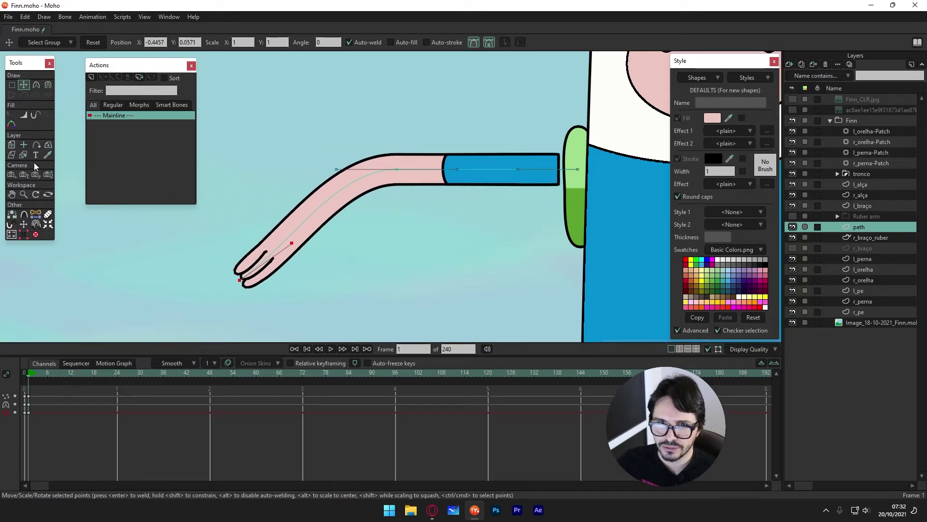
left_click(35, 145)
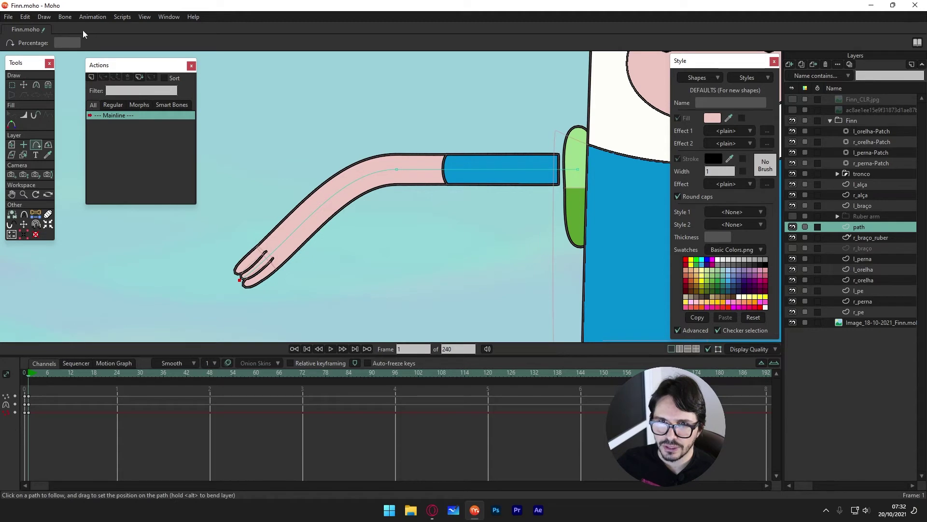
left_click(410, 172)
left_click(871, 236)
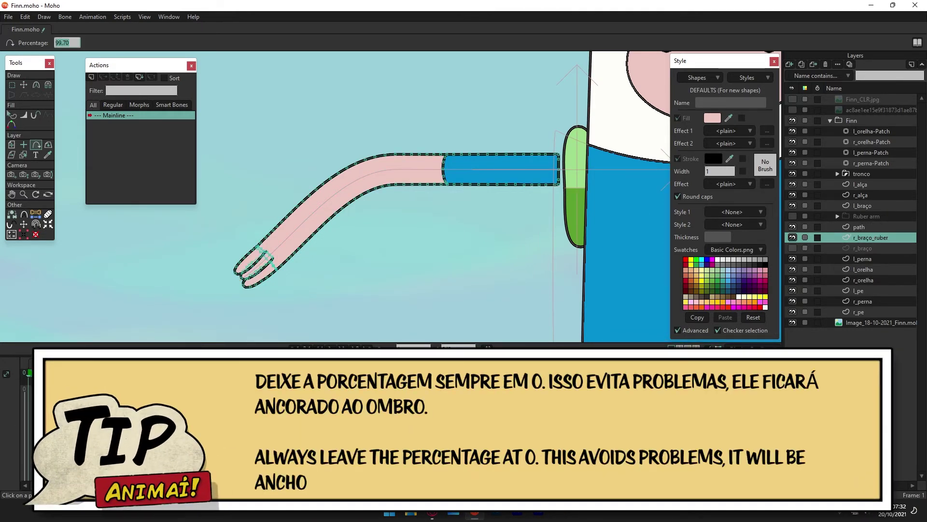
type("0")
key("Return")
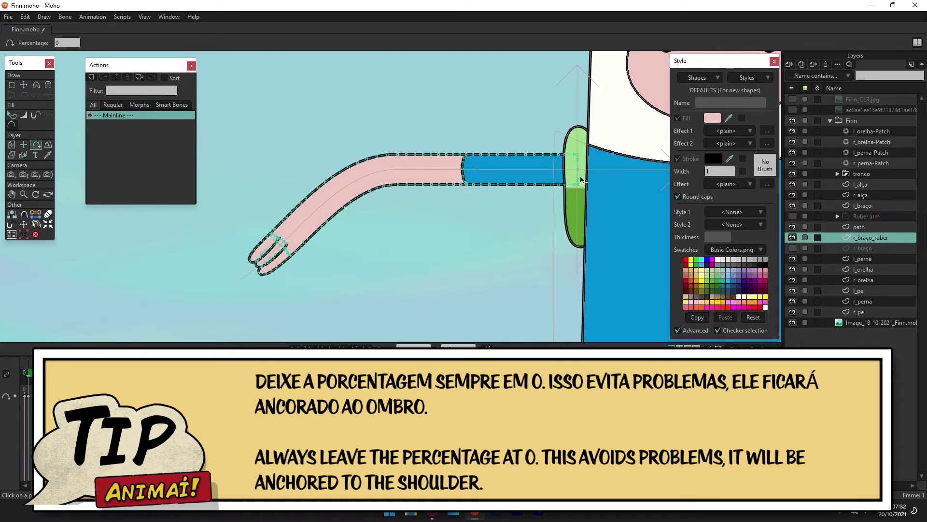
Move the path's middle and end points so the arm hangs down straighter
left_click(864, 226)
key("t")
left_click(396, 169)
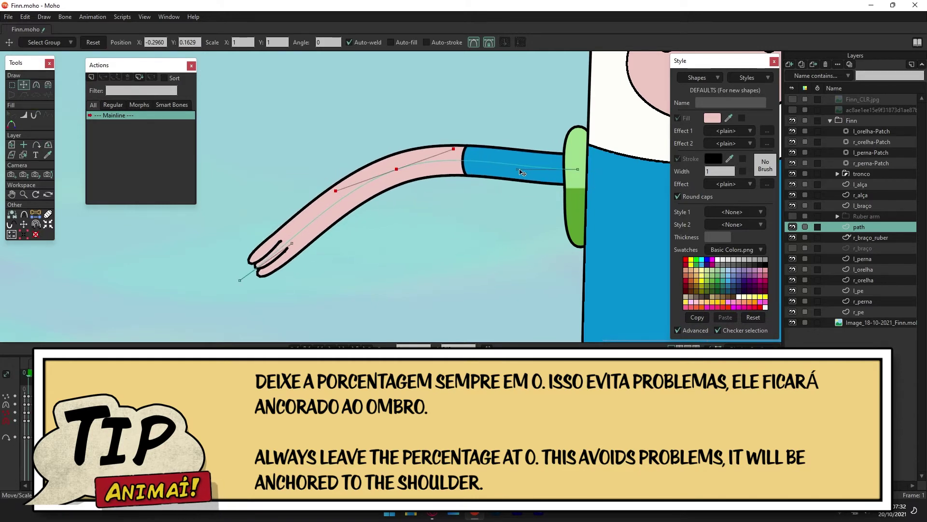
left_click_drag(400, 172, 401, 190)
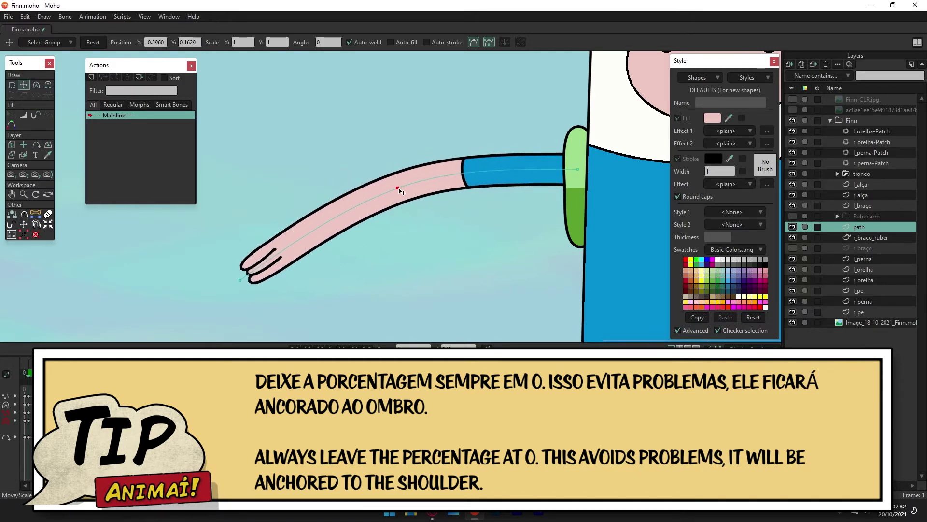
left_click_drag(248, 281, 328, 331)
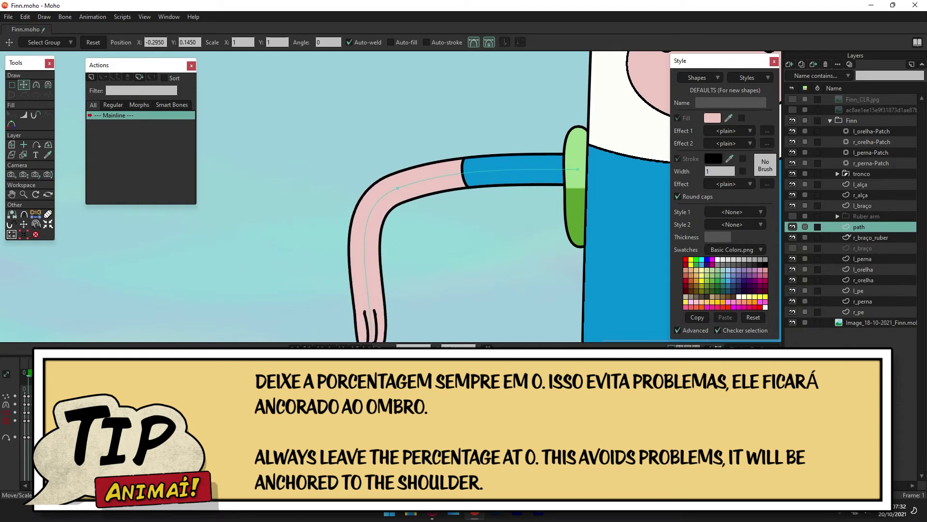
mouse_move(403, 275)
left_mouse_down()
mouse_move(342, 151)
mouse_move(357, 210)
left_mouse_up()
left_click_drag(300, 213, 308, 214)
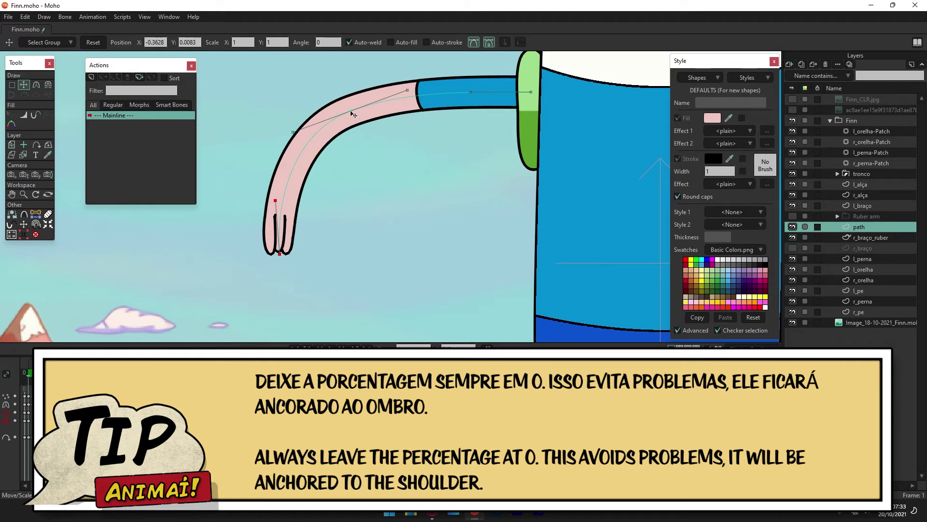
Adjust the elbow point's curvature handles to reshape the arm's bend
left_click(352, 111)
key("c")
mouse_move(246, 142)
left_mouse_down()
mouse_move(235, 149)
mouse_move(358, 176)
left_mouse_up()
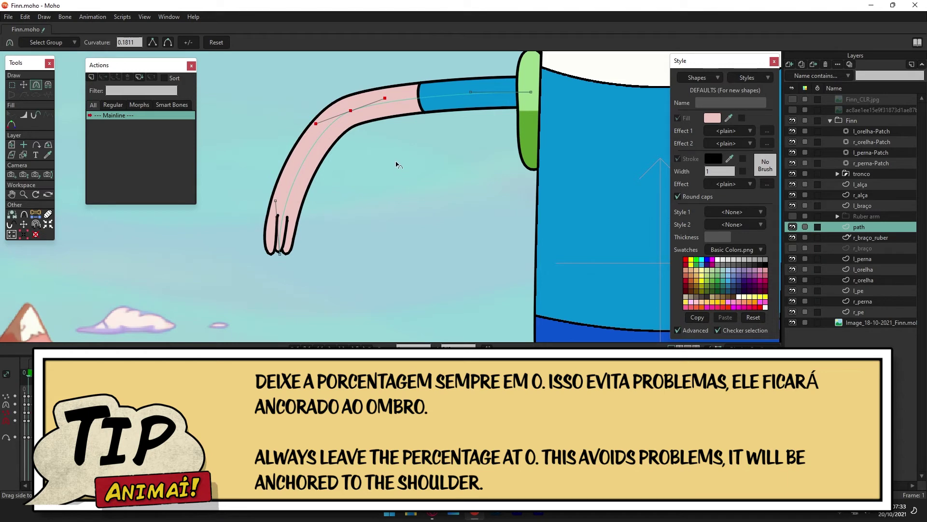
mouse_move(386, 99)
left_mouse_down()
mouse_move(397, 72)
mouse_move(400, 83)
left_mouse_up()
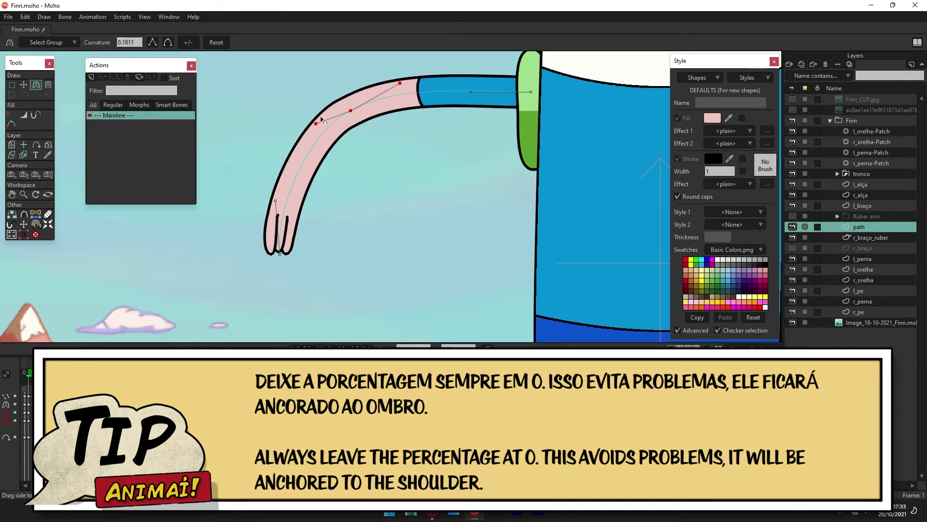
left_click_drag(316, 124, 320, 147)
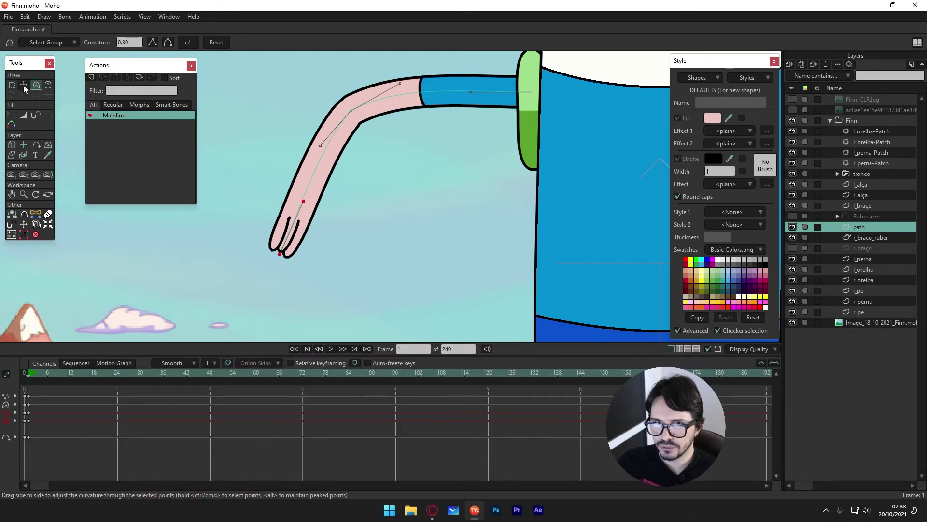
Move the hand points right, adjust the elbow, and lift the hand up-left at frame 21
left_click(24, 85)
left_click_drag(279, 254, 421, 264)
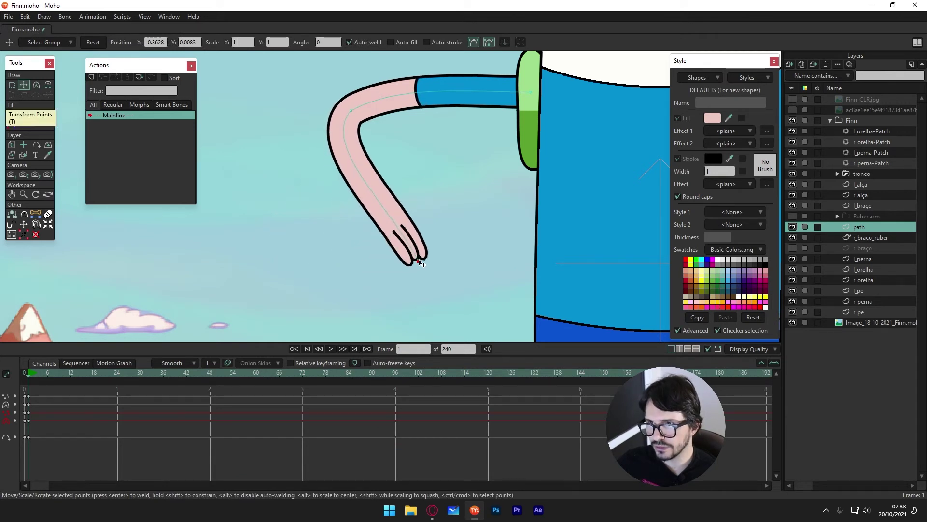
left_click(350, 111)
mouse_move(320, 145)
left_mouse_down()
mouse_move(340, 149)
mouse_move(325, 149)
left_mouse_up()
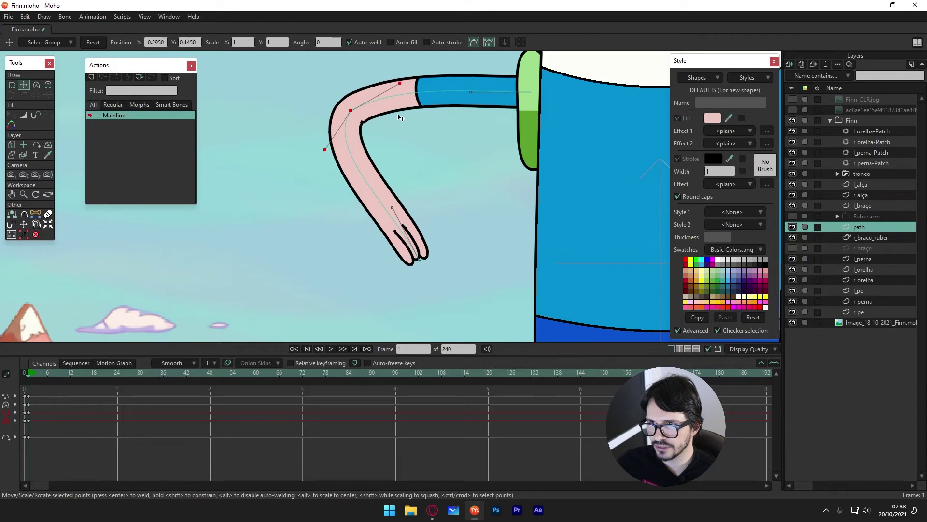
left_click_drag(451, 284, 336, 157)
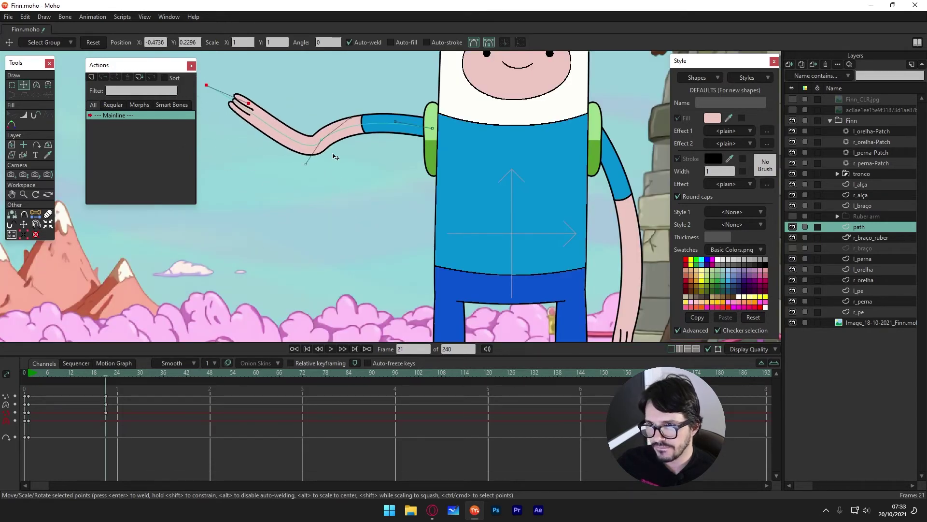
Undo the last hand move, bend the arm at the elbow and smooth it into a gentle curve
key("ctrl+z")
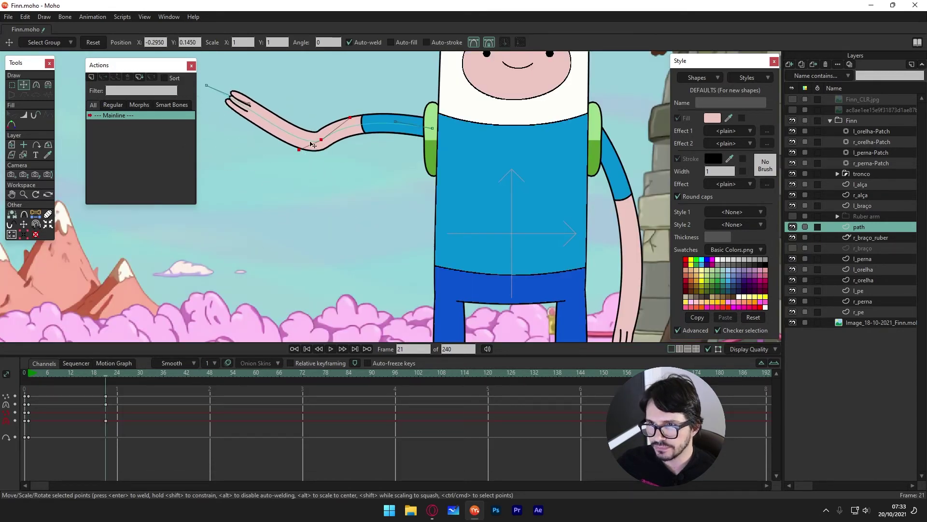
left_click_drag(360, 122, 357, 197)
left_click_drag(309, 118, 340, 112)
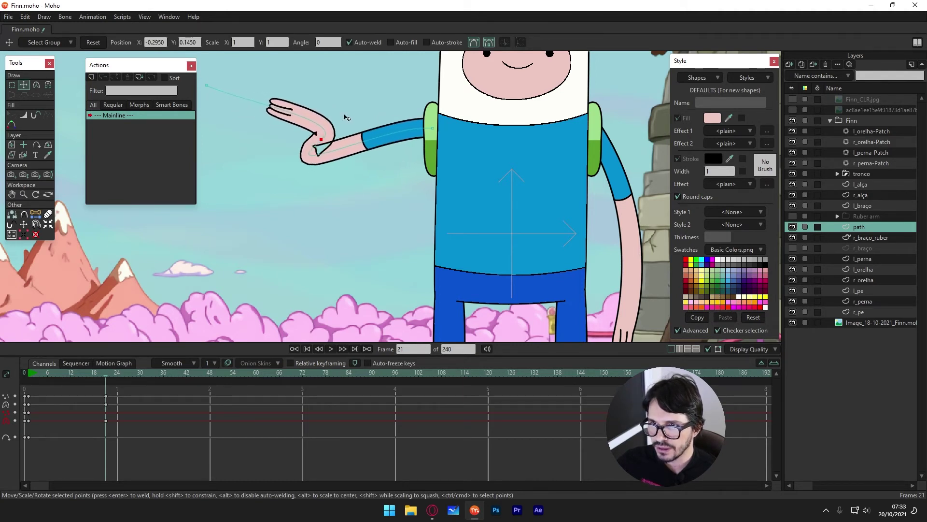
scroll(316, 169, "up", 1)
scroll(319, 160, "up", 3)
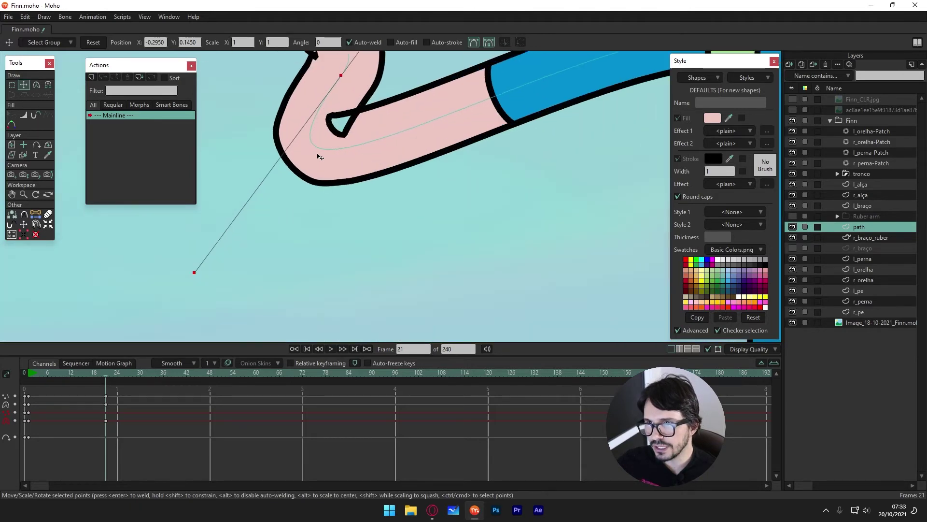
scroll(356, 149, "up", 1)
scroll(360, 151, "down", 3)
mouse_move(379, 111)
left_mouse_down()
mouse_move(316, 169)
mouse_move(326, 139)
left_mouse_up()
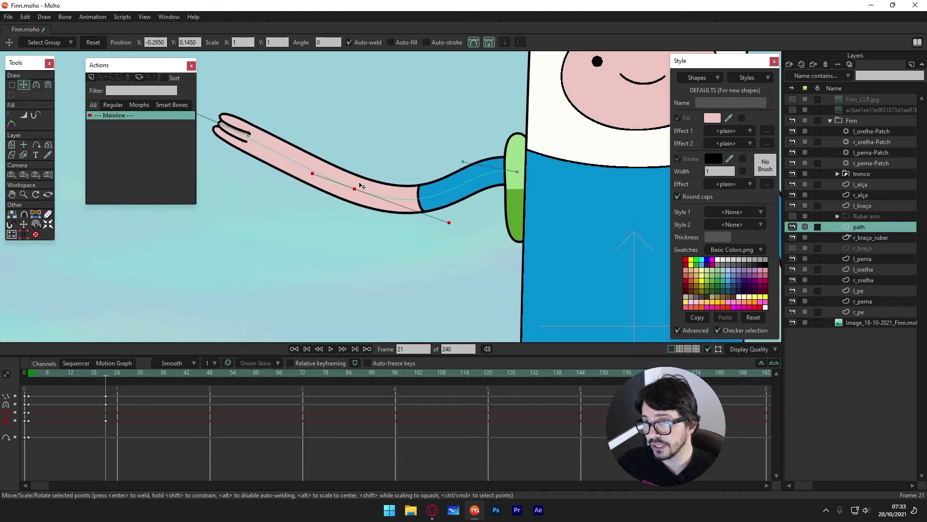
Rotate point handles and pull the upper arm and lower handle to form a wavy S-curve
left_click(301, 172)
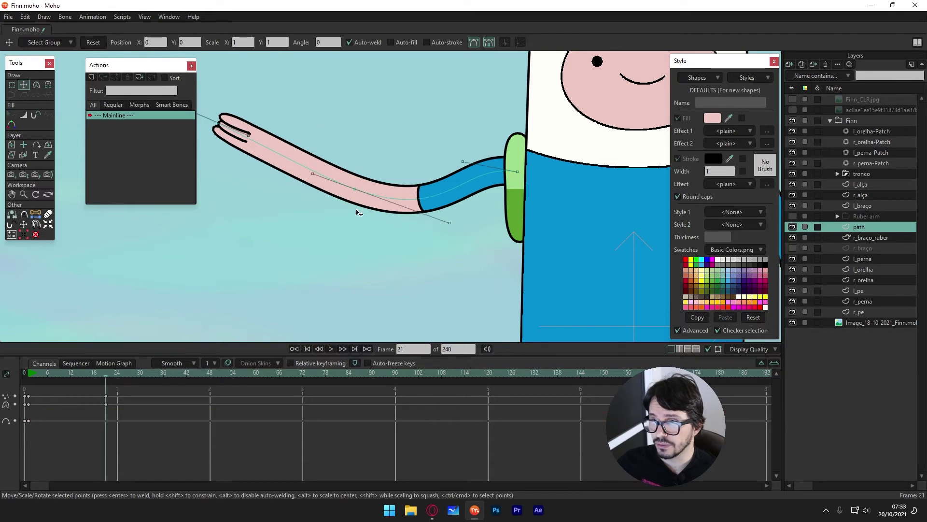
mouse_move(312, 180)
left_mouse_down()
mouse_move(295, 202)
mouse_move(304, 202)
left_mouse_up()
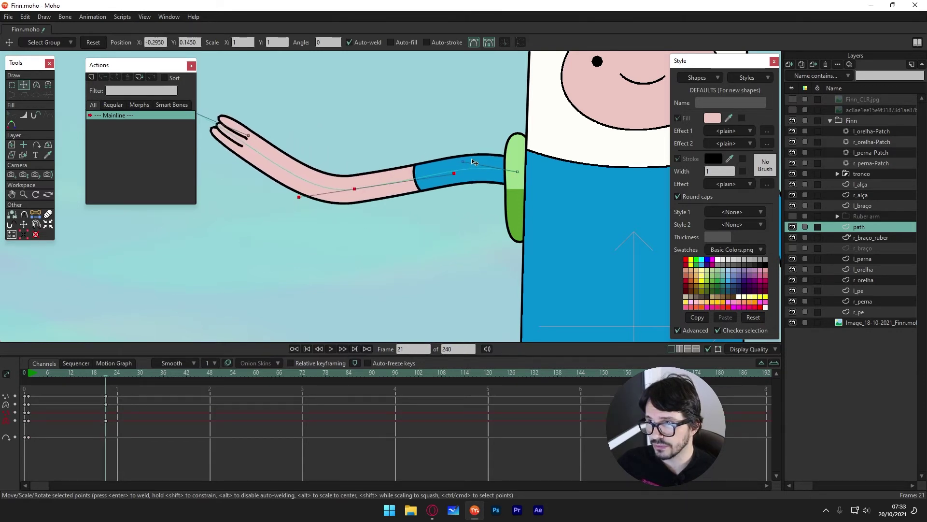
mouse_move(464, 164)
left_mouse_down()
mouse_move(468, 200)
mouse_move(484, 221)
left_mouse_up()
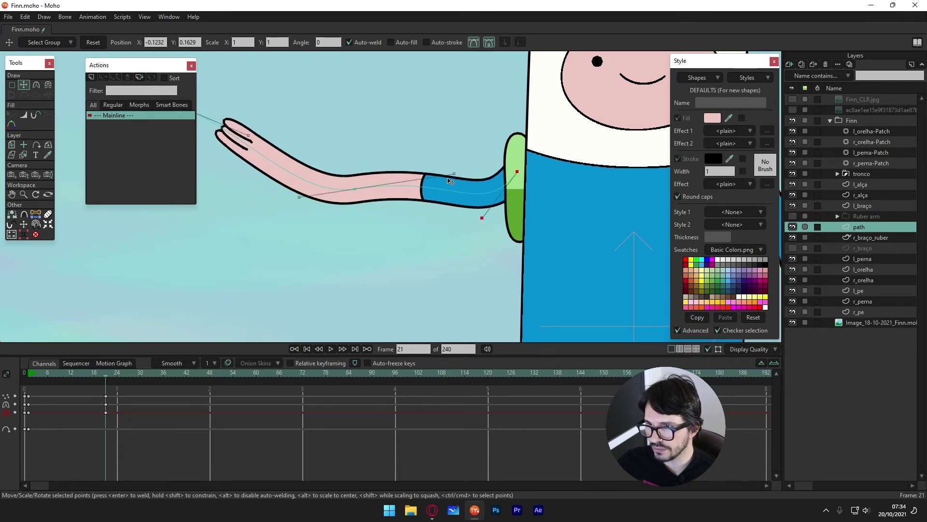
left_click_drag(448, 181, 452, 164)
scroll(362, 265, "down", 2)
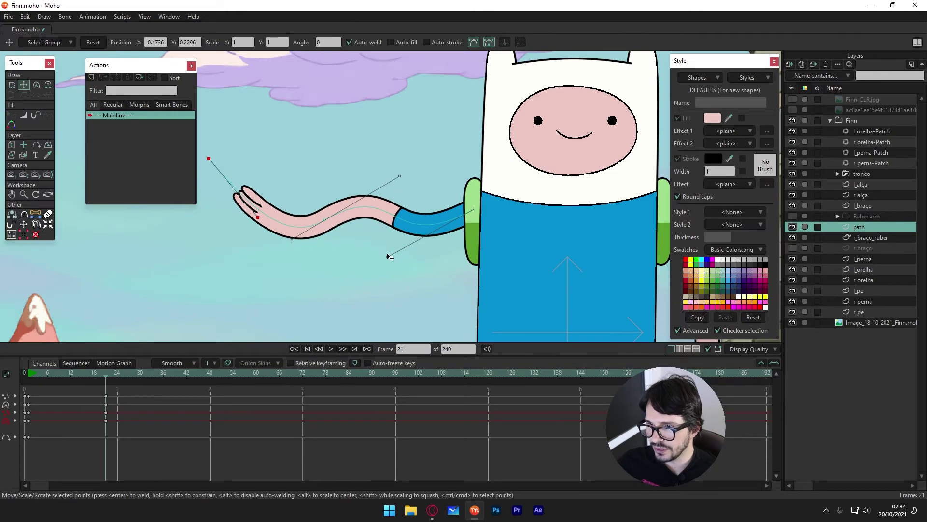
left_click_drag(389, 256, 393, 266)
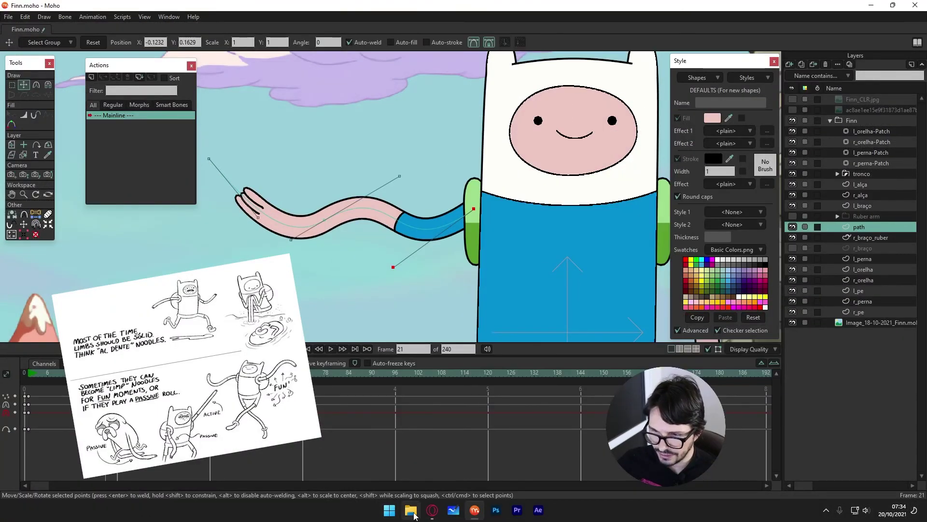
key("ctrl+z")
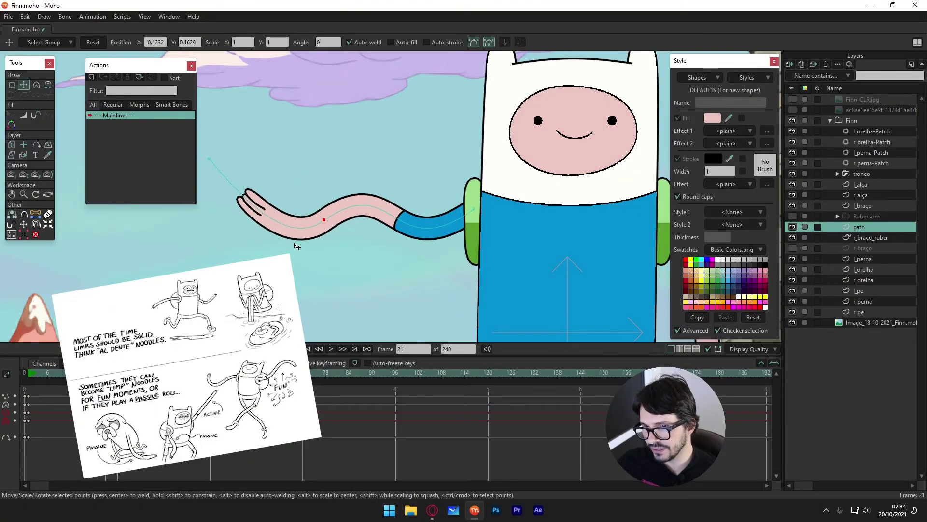
left_click(294, 243)
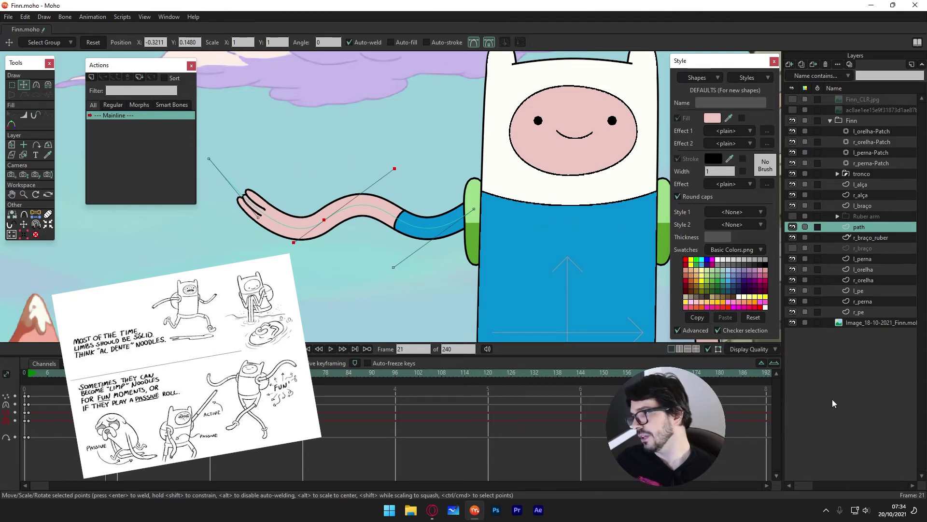
scroll(390, 274, "down", 3)
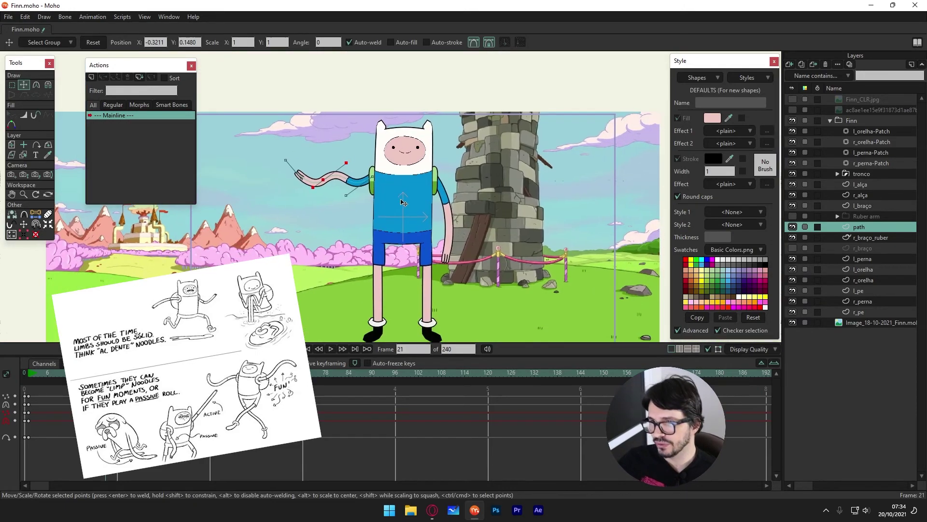
Hide the r_braço_ruber layer, play back the arm animation, and show the arm's keyframes
scroll(324, 206, "up", 2)
scroll(325, 205, "down", 2)
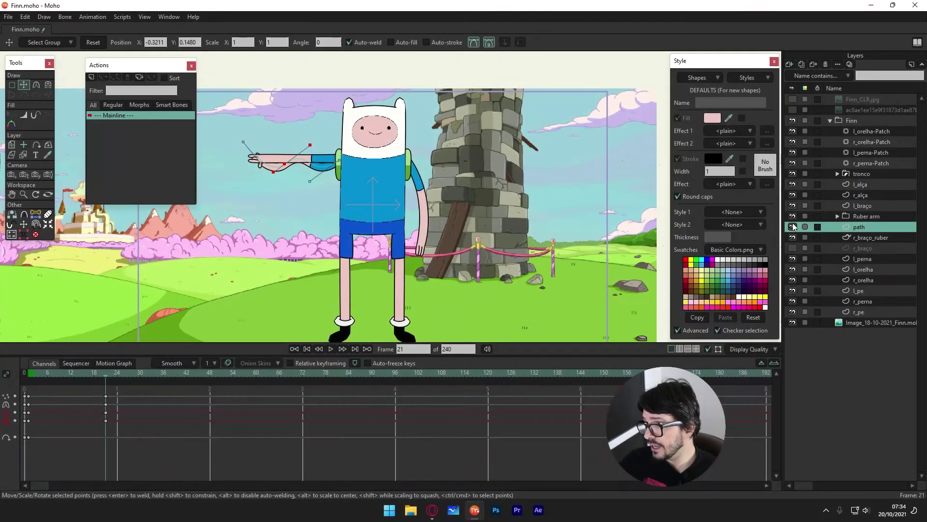
left_click(793, 238)
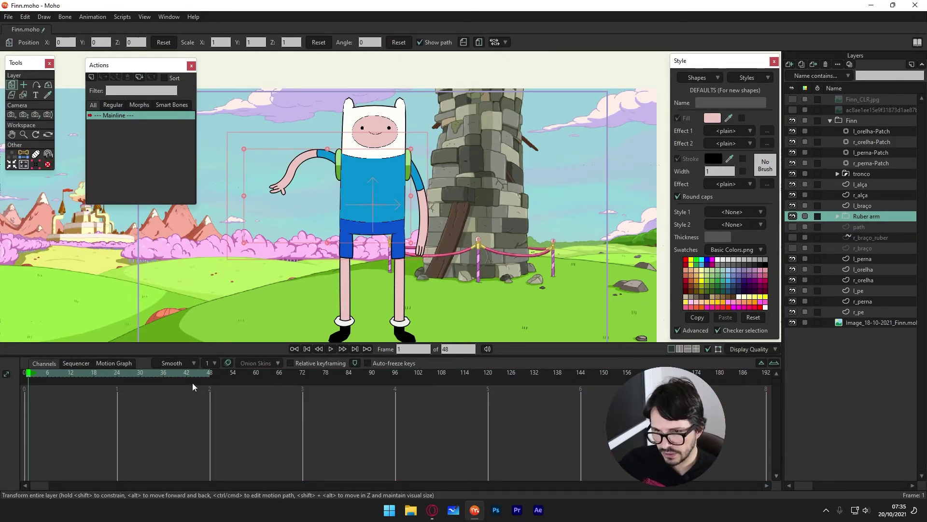
key("space")
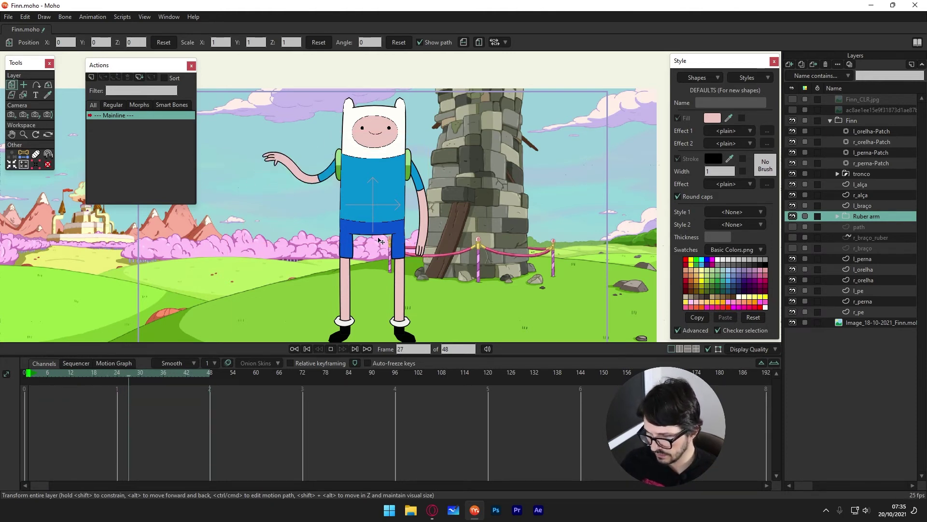
key("space")
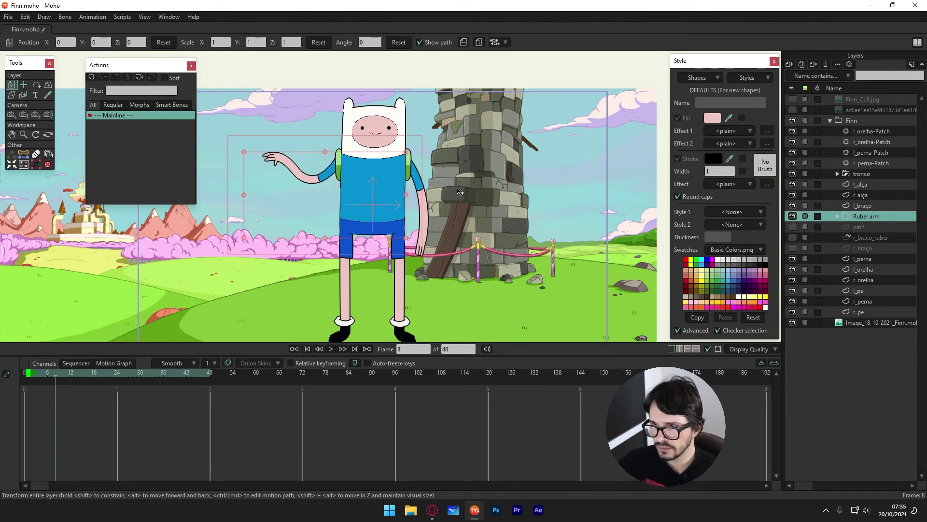
left_click(456, 193)
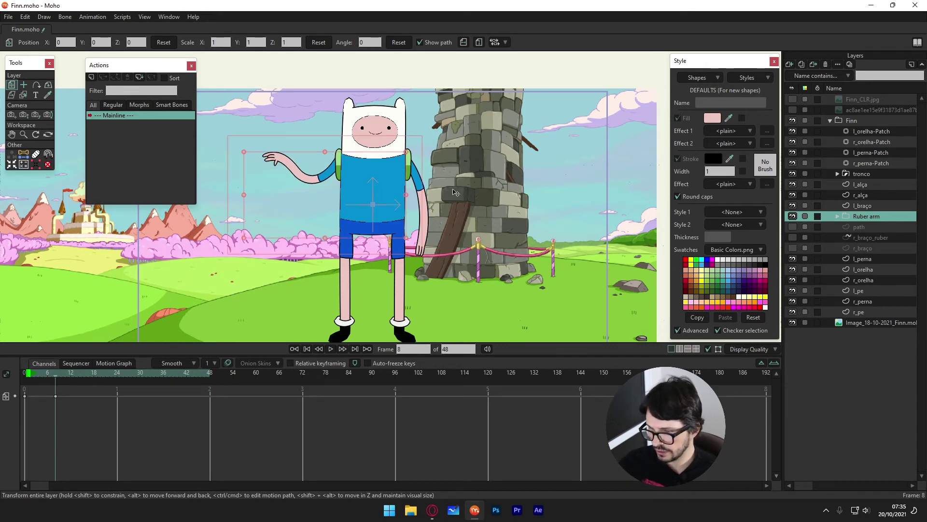
Hide the panels, re-centre the view, play the wave in a loop, then restore the panels
key("Tab")
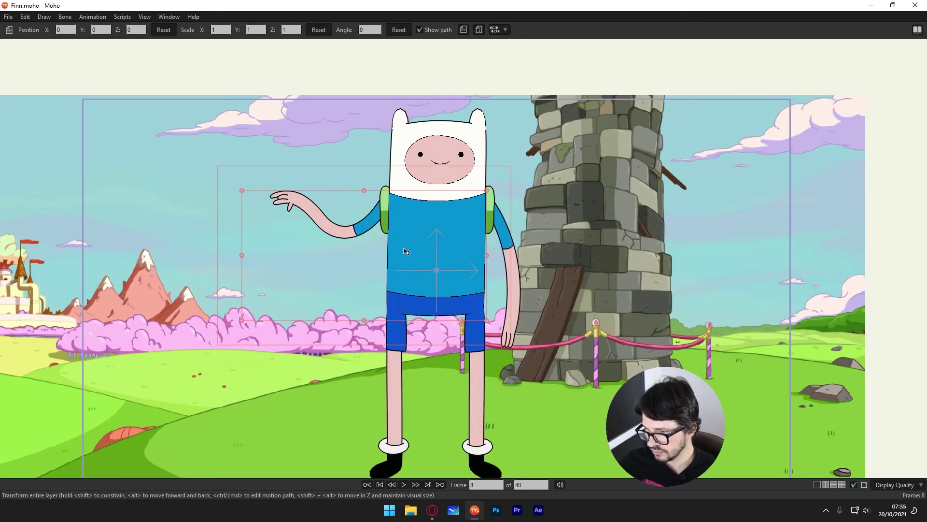
key("ctrl+r")
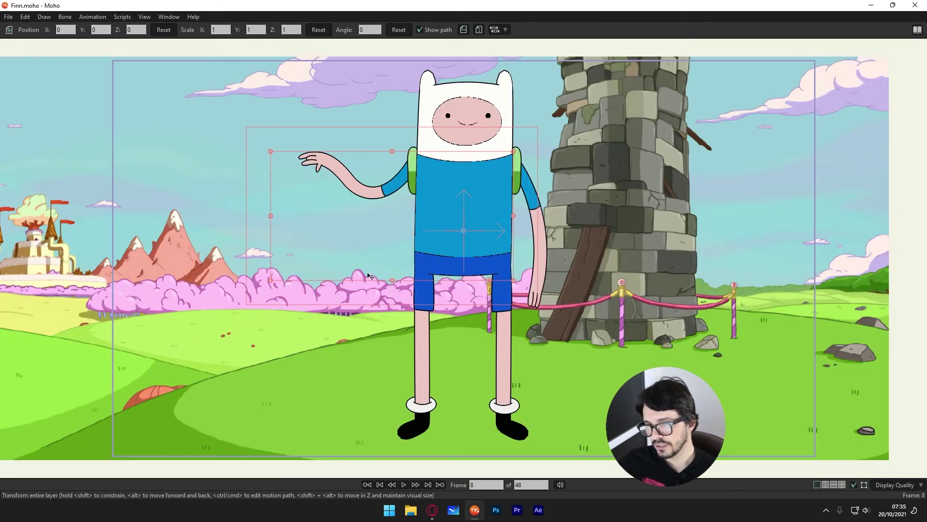
key("space")
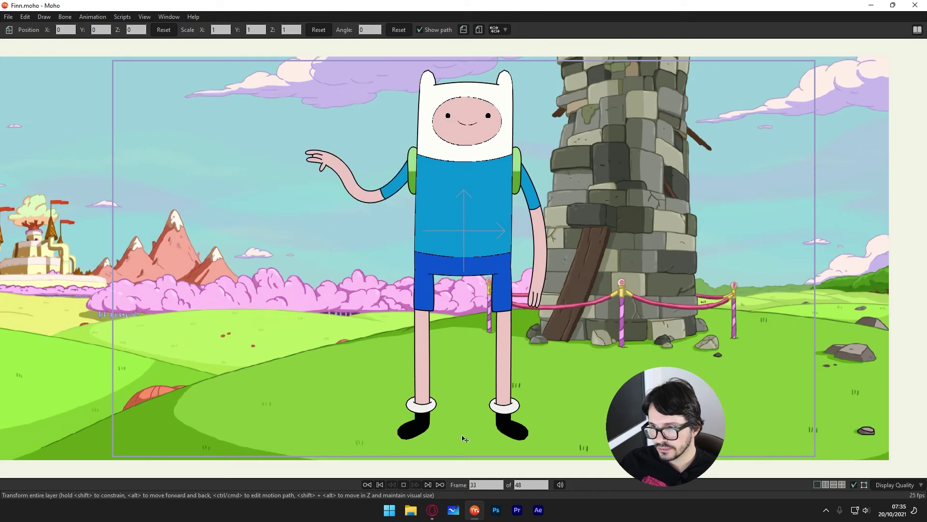
left_click(404, 485)
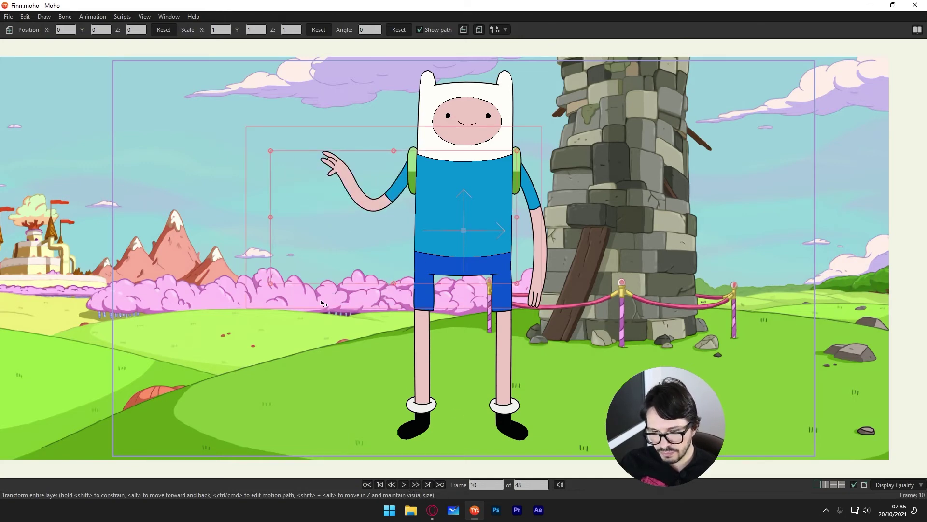
key("Tab")
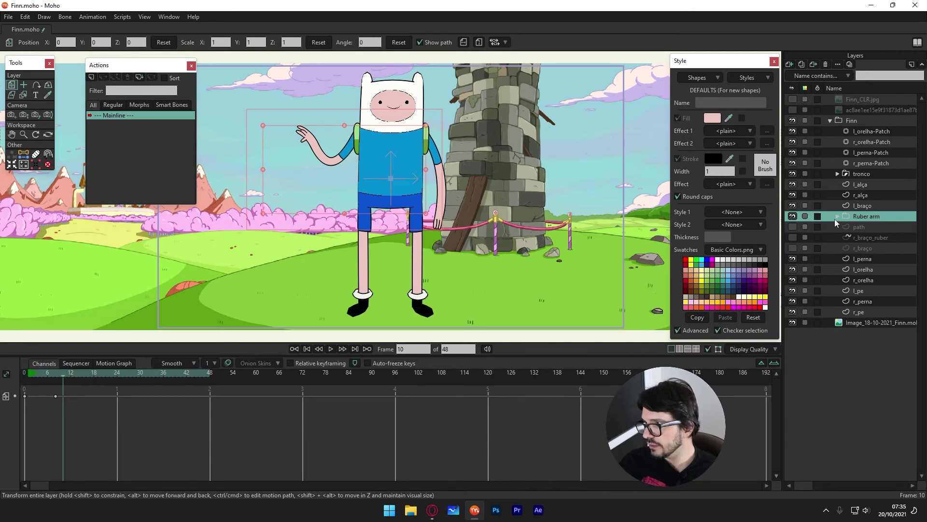
Expand the Ruber arm group, show r_braço 2, and play the animation from frame 0
left_click(837, 216)
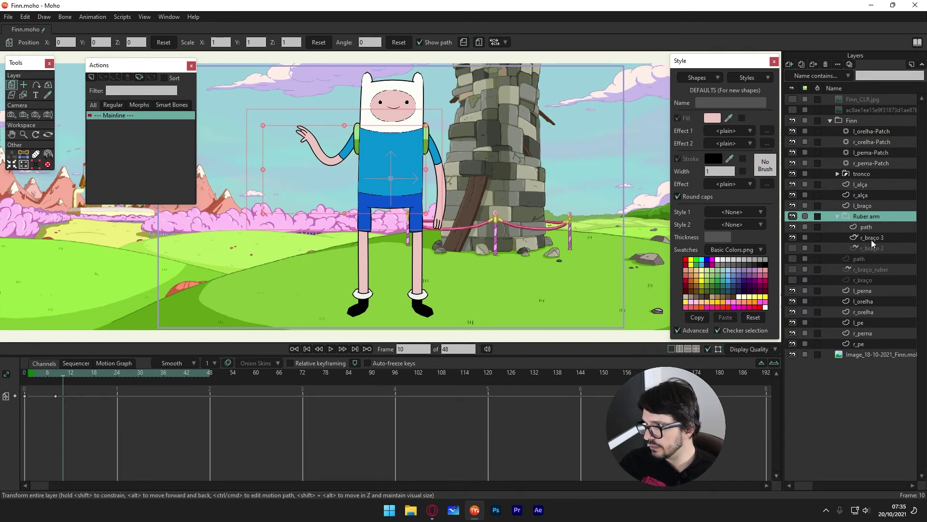
left_click(792, 248)
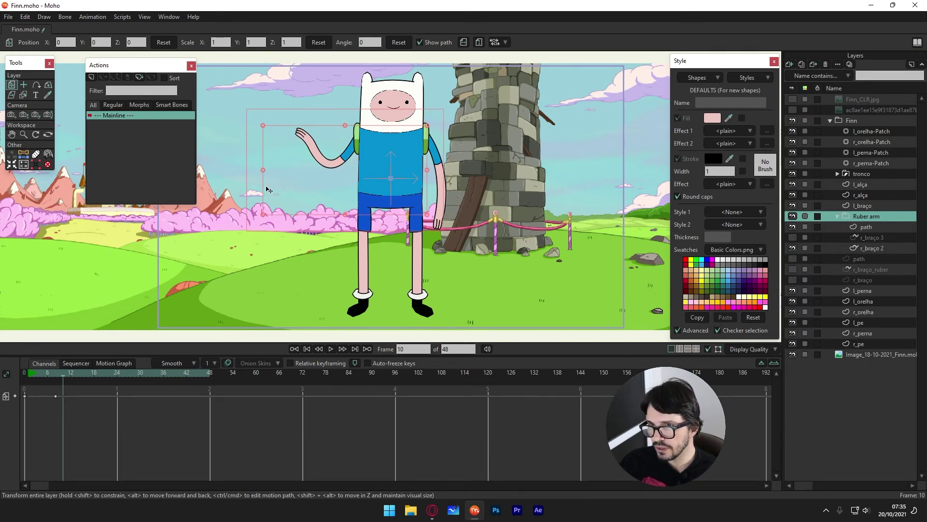
mouse_move(57, 380)
left_mouse_down()
mouse_move(34, 389)
mouse_move(19, 414)
left_mouse_up()
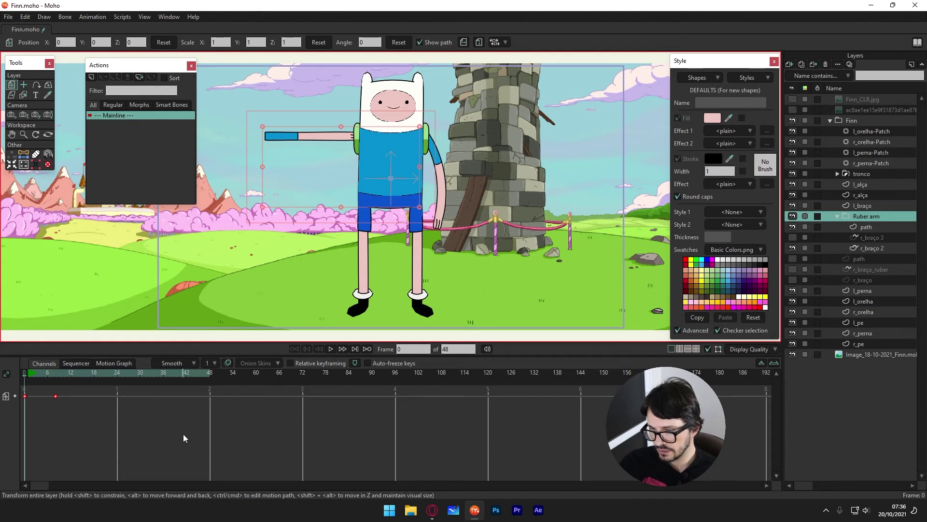
key("Delete")
key("space")
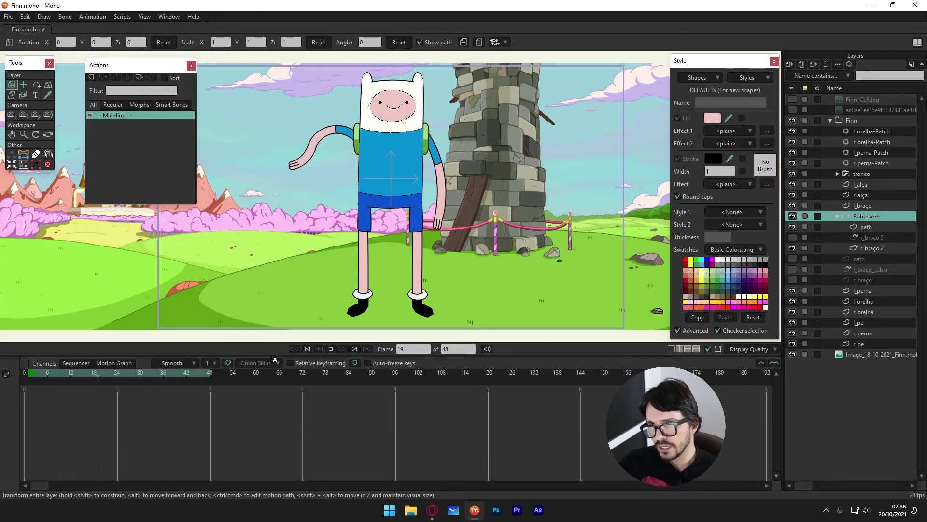
key("space")
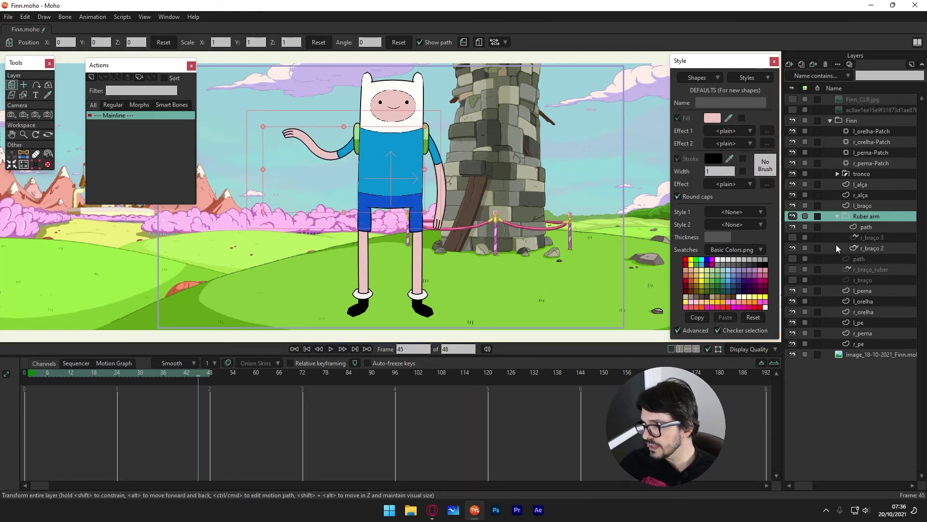
Toggle r_braço 3 to compare, leave it shown, go to frame 15 and select the path layer
left_click(793, 238)
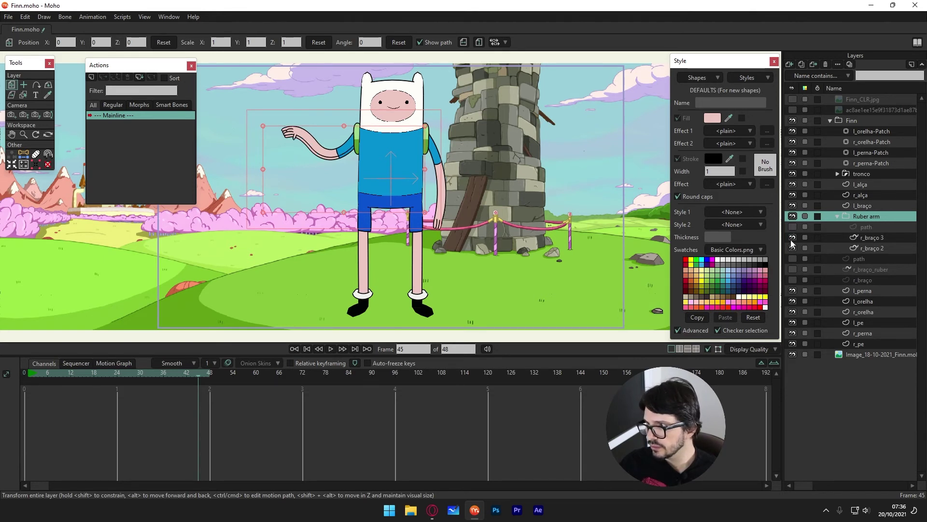
left_click(793, 237)
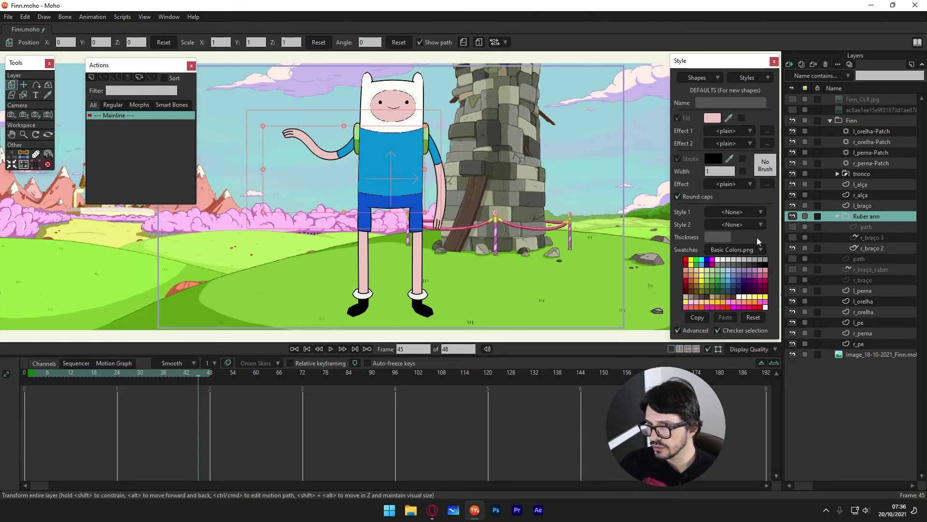
left_click(793, 237)
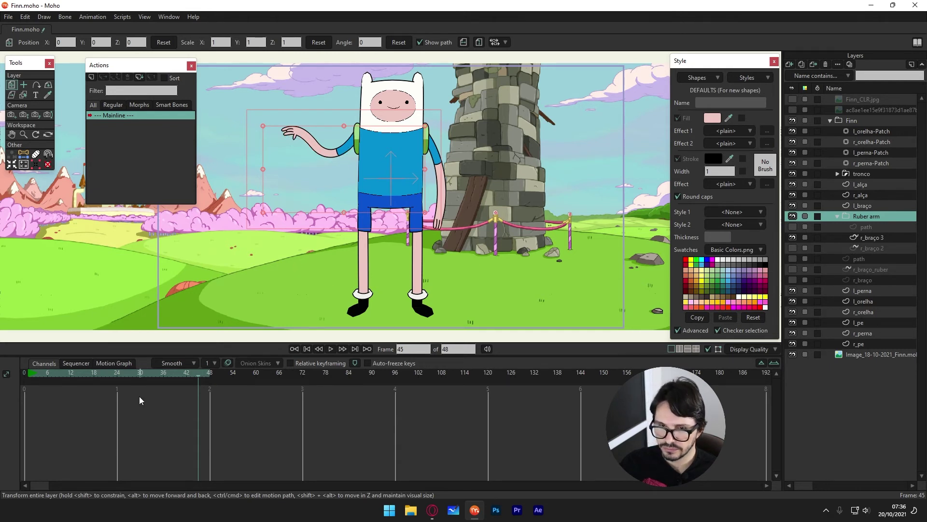
left_click_drag(136, 372, 83, 372)
left_click(864, 226)
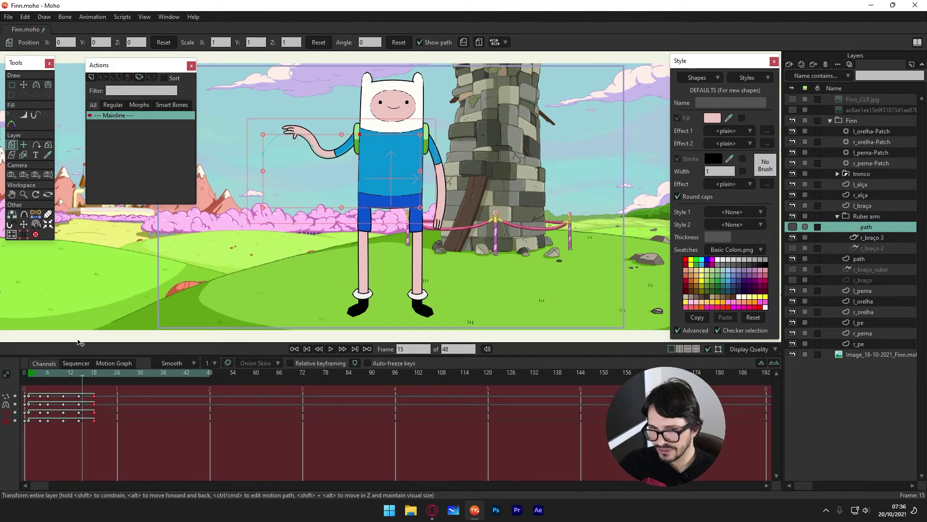
Scrub through and play back the arm's wave poses
mouse_move(71, 372)
left_mouse_down()
mouse_move(190, 374)
mouse_move(47, 391)
left_mouse_up()
key("space")
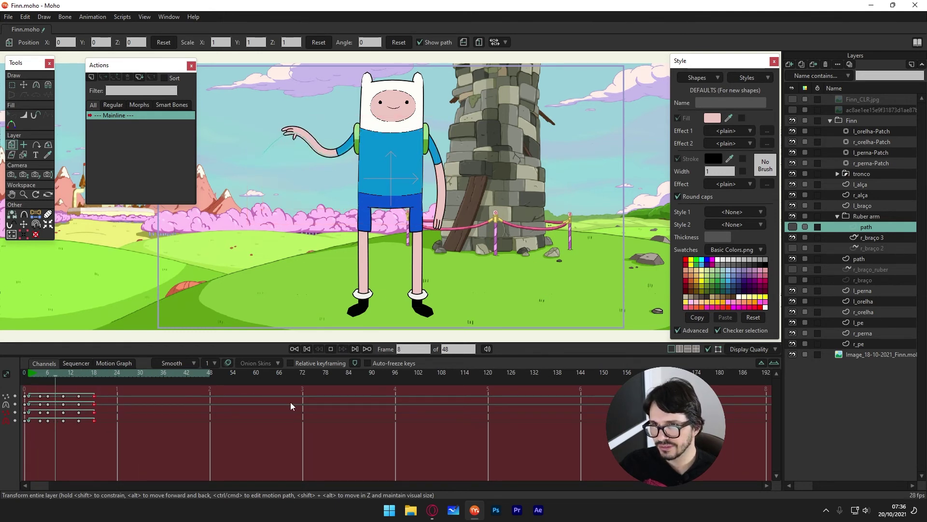
key("space")
Set the animation's end frame to 37 and replay the shortened loop from the start
left_click_drag(86, 375, 164, 375)
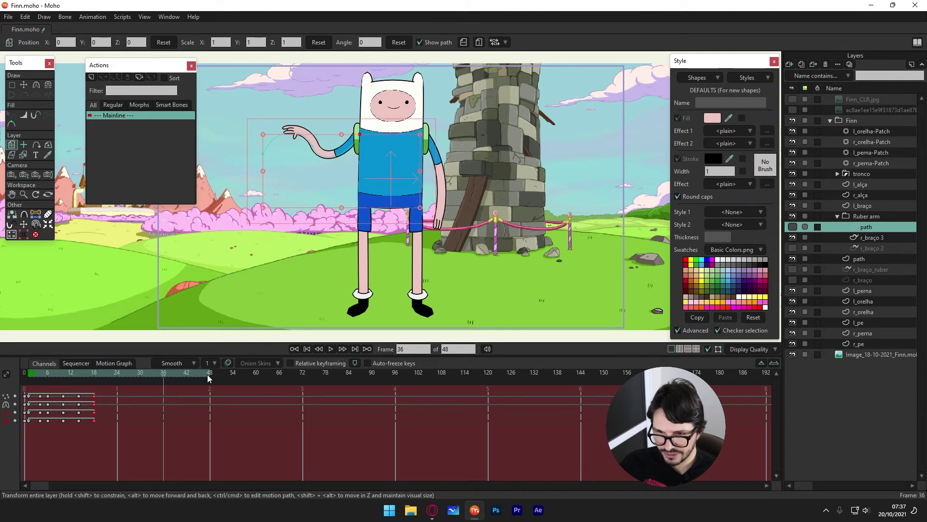
left_click(165, 375, "ctrl")
mouse_move(166, 392)
left_mouse_down()
mouse_move(139, 381)
mouse_move(29, 403)
left_mouse_up()
key("space")
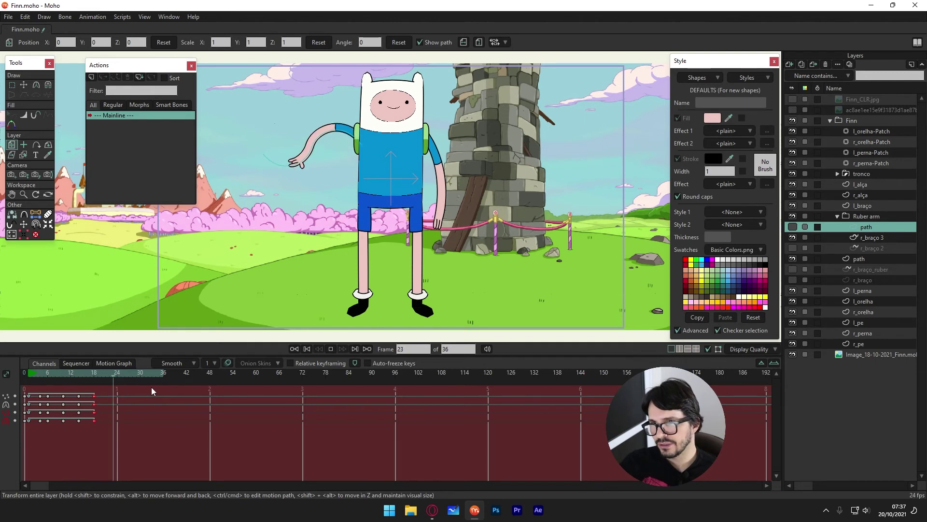
key("space")
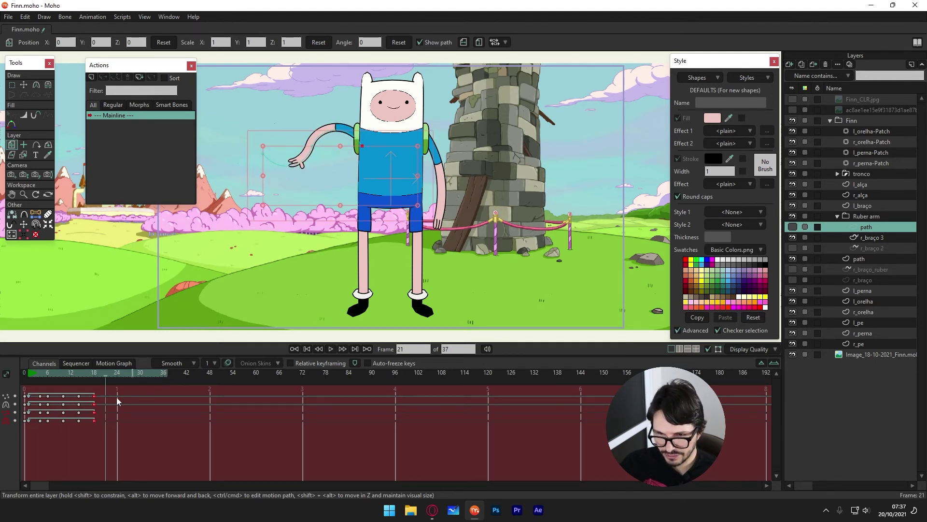
key("space")
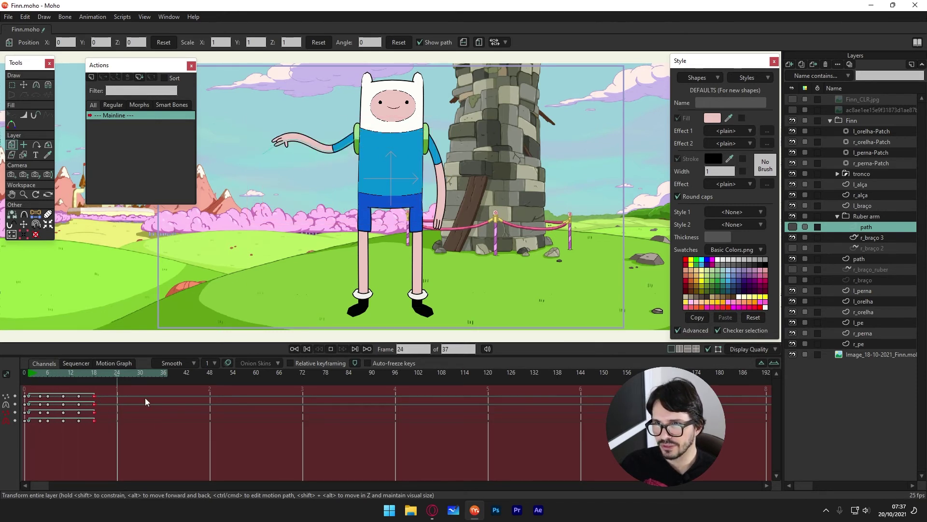
key("space")
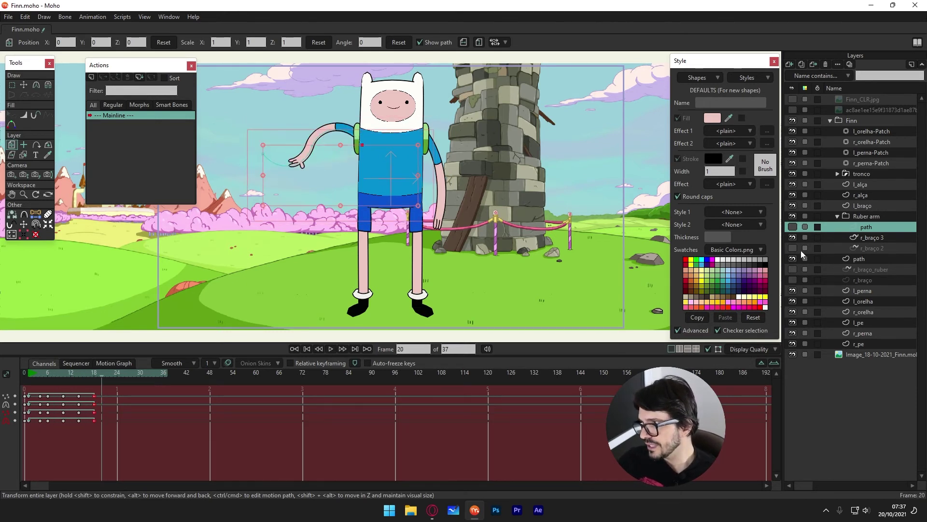
Show r_braço 2 instead of r_braço 3, replay from frame 1, and select r_braço 2
left_click(792, 248)
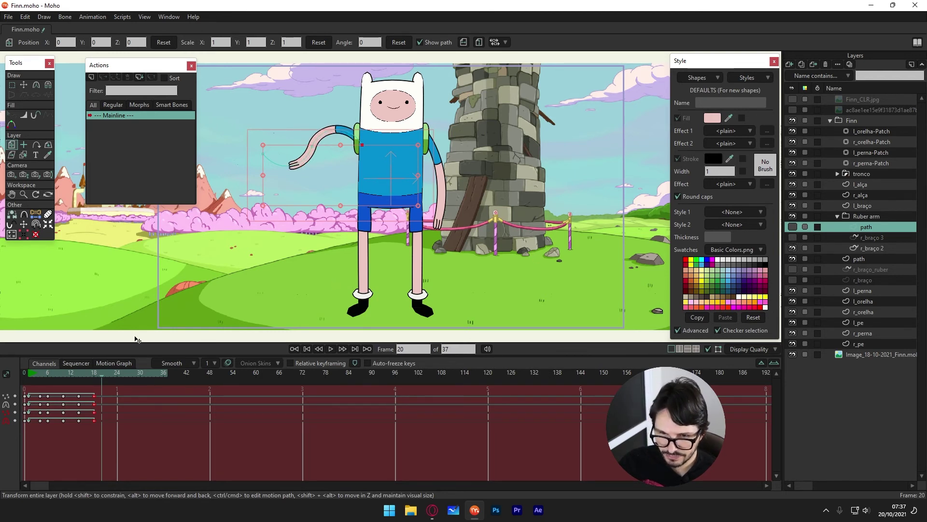
left_click(28, 388)
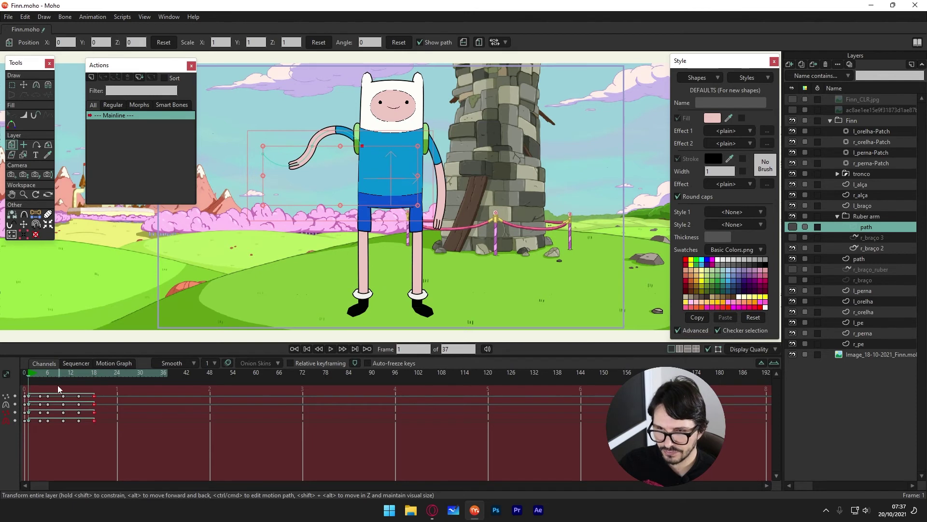
key("space")
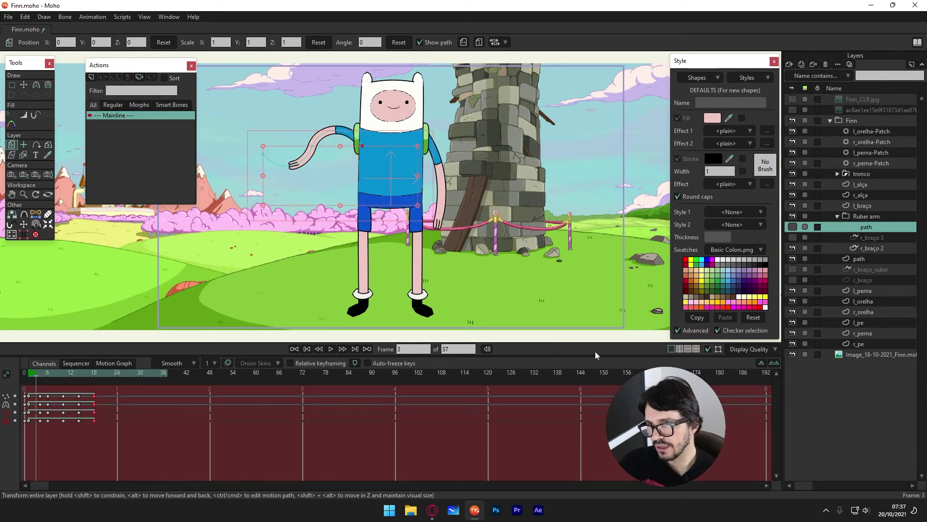
left_click(867, 249)
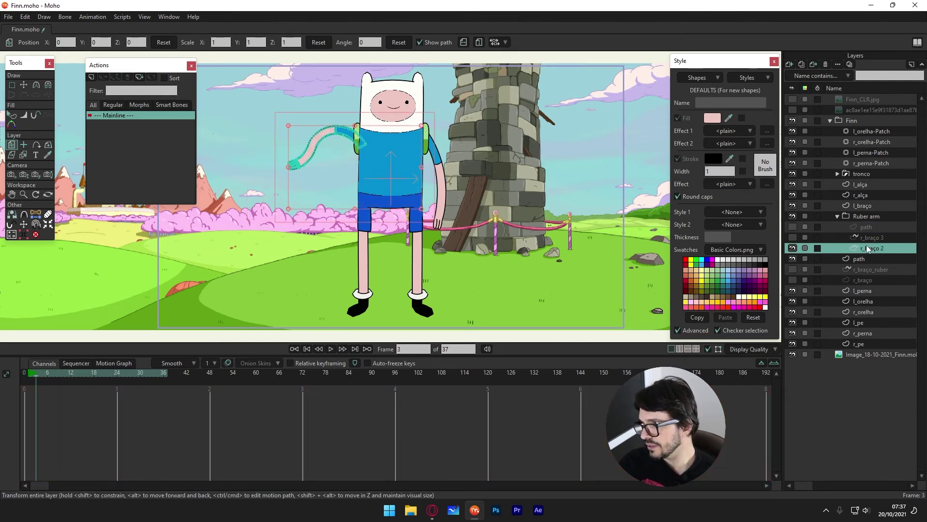
Duplicate the r_braço 3 layer to create r_braço 4
left_click(874, 237)
right_click(874, 238)
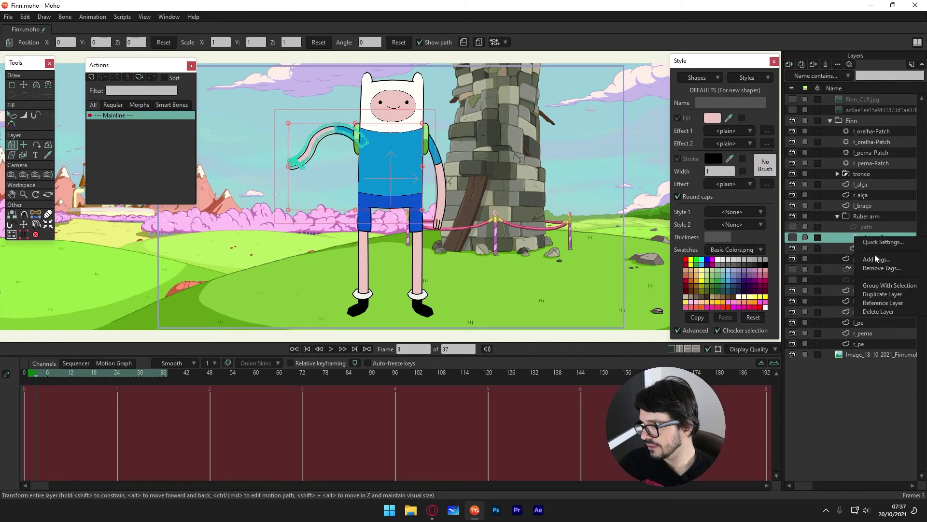
left_click(880, 294)
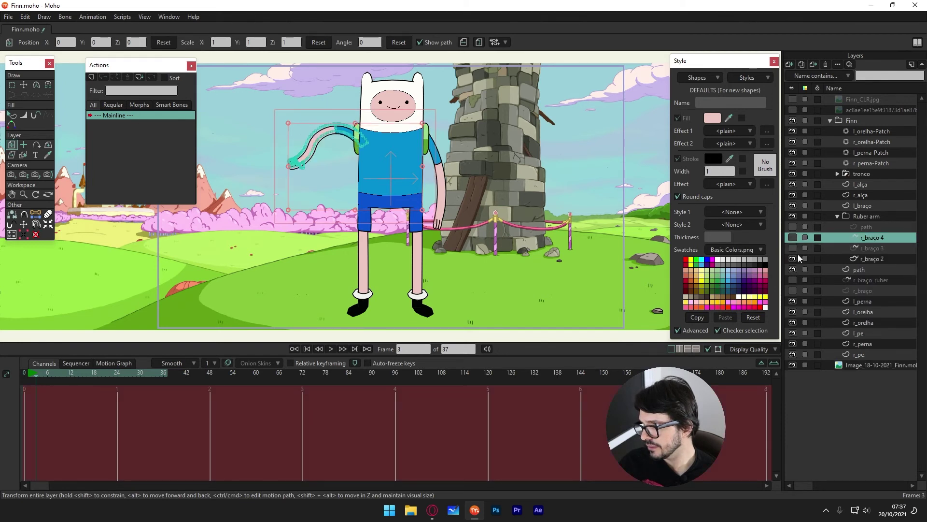
Hide r_braço 2, show r_braço 4, and select its thumb points with Transform Points
left_click(793, 259)
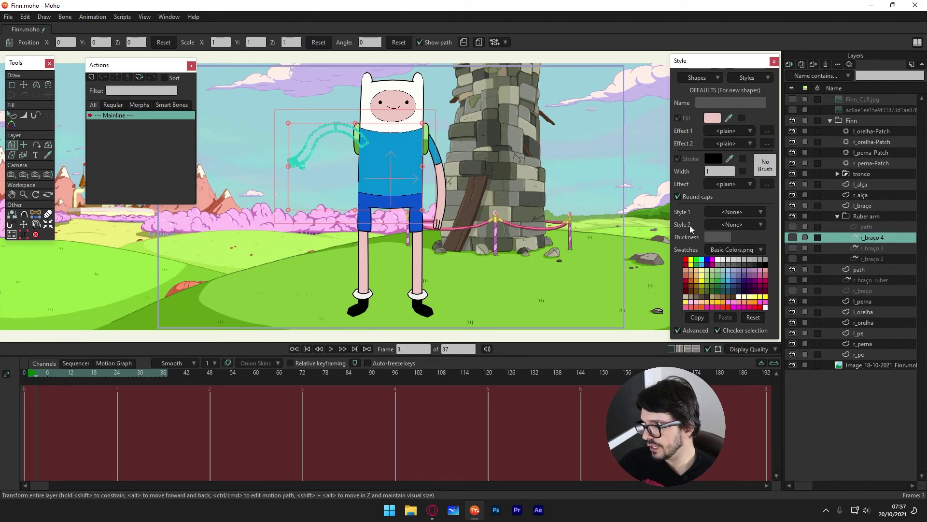
scroll(333, 145, "up", 3)
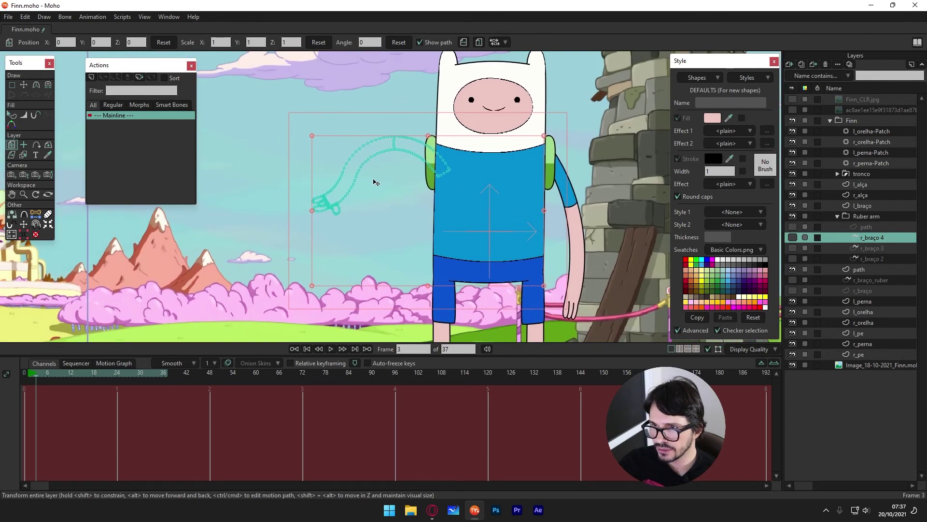
scroll(360, 191, "up", 3)
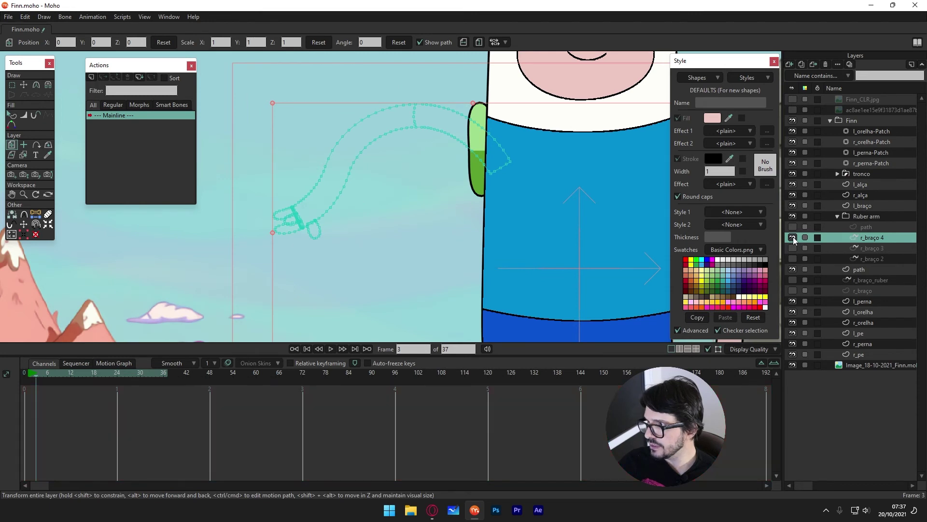
left_click(792, 237)
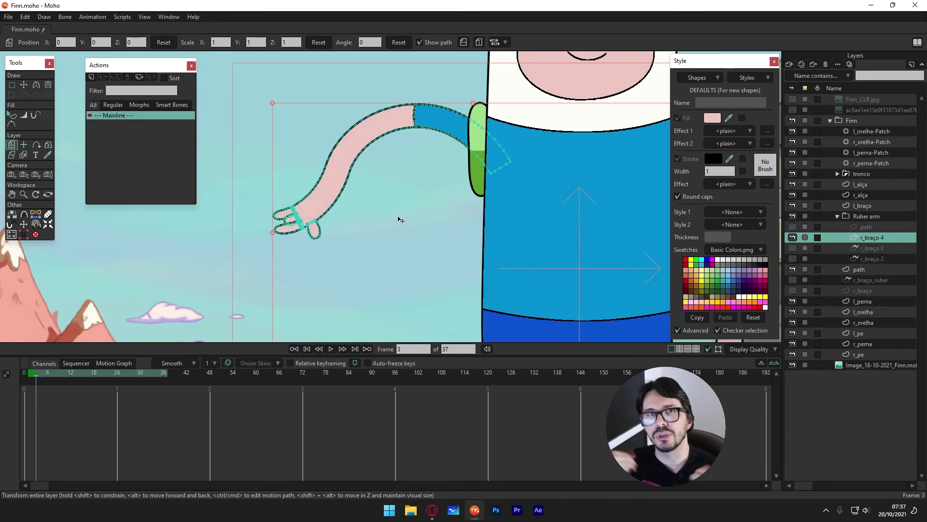
scroll(376, 233, "up", 2)
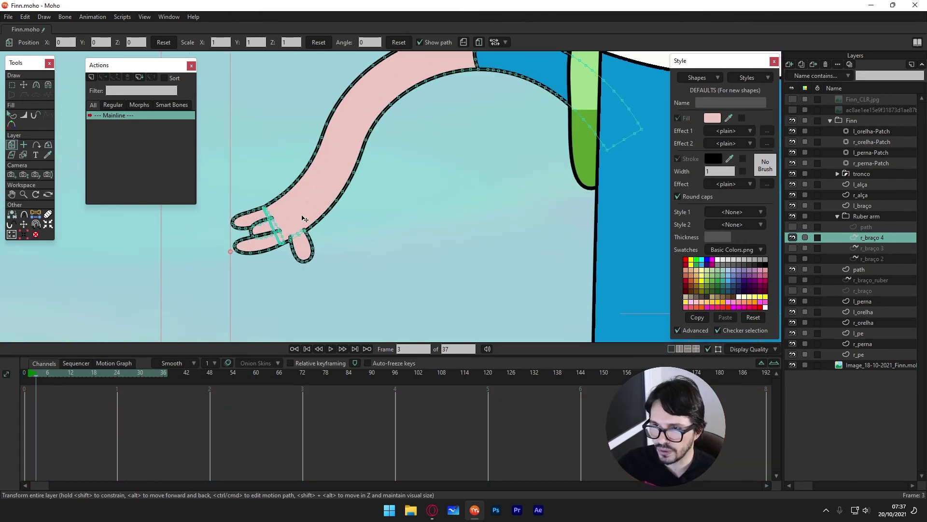
left_click(26, 88)
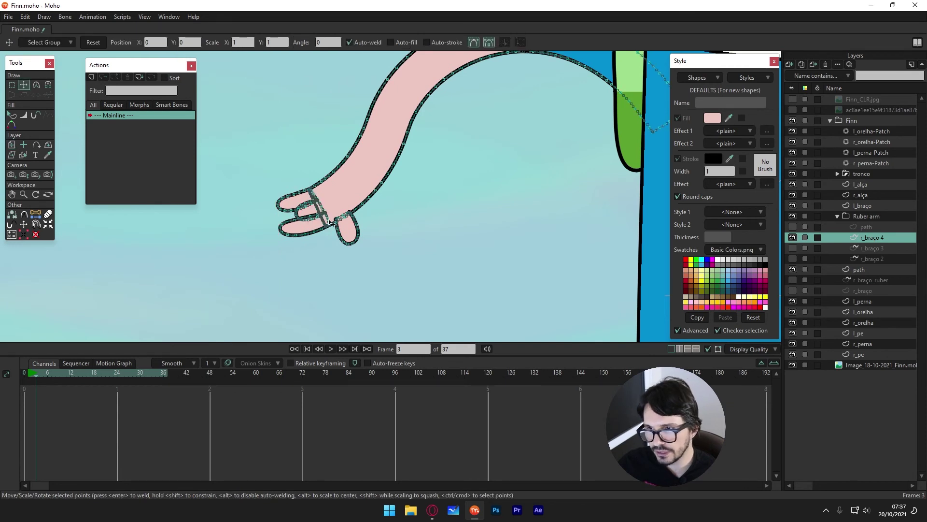
left_click(348, 233)
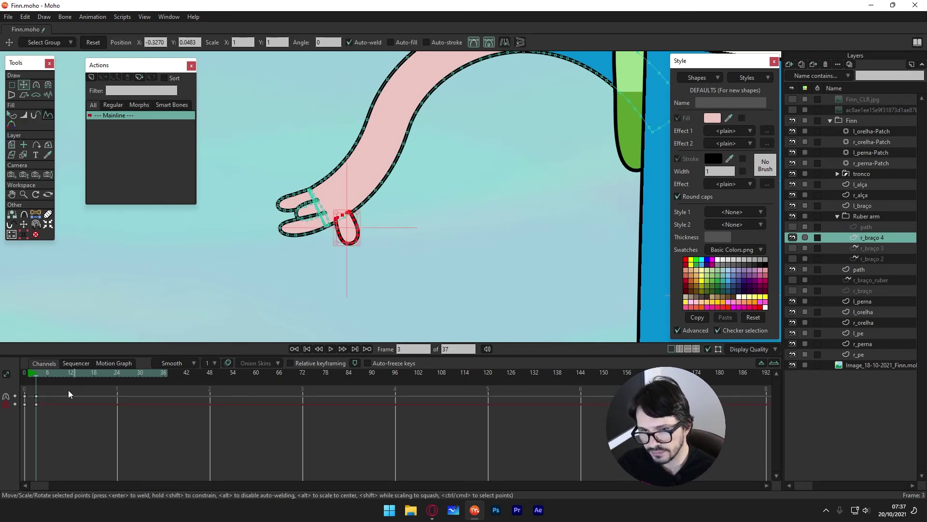
At frame 0, make path, r_braço 3 and r_braço 2 visible, and solo the Ruber arm group
left_click_drag(36, 378, 7, 384)
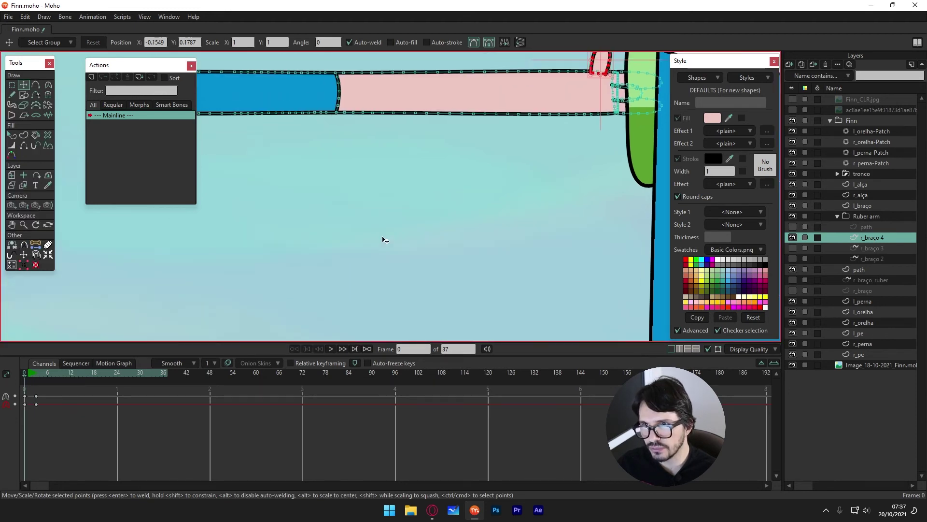
scroll(358, 277, "up", 3)
scroll(383, 250, "right", 5)
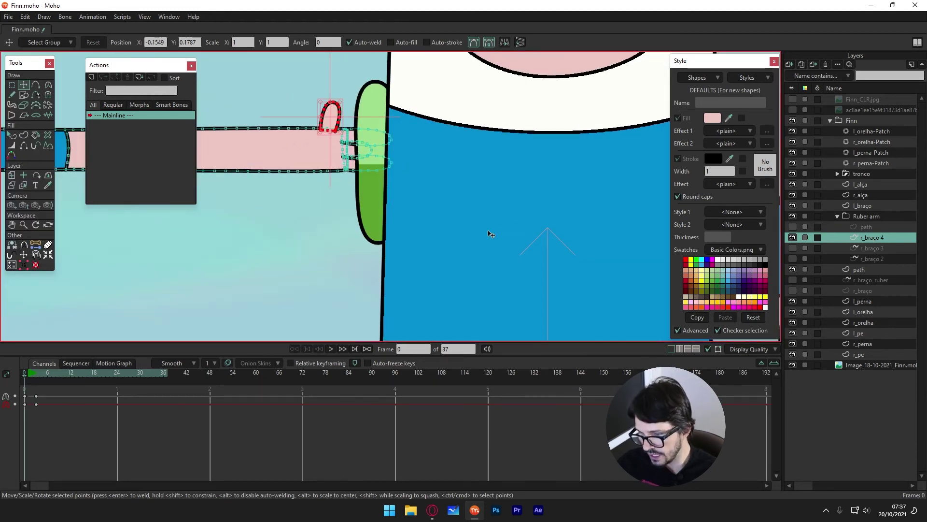
left_click(489, 247)
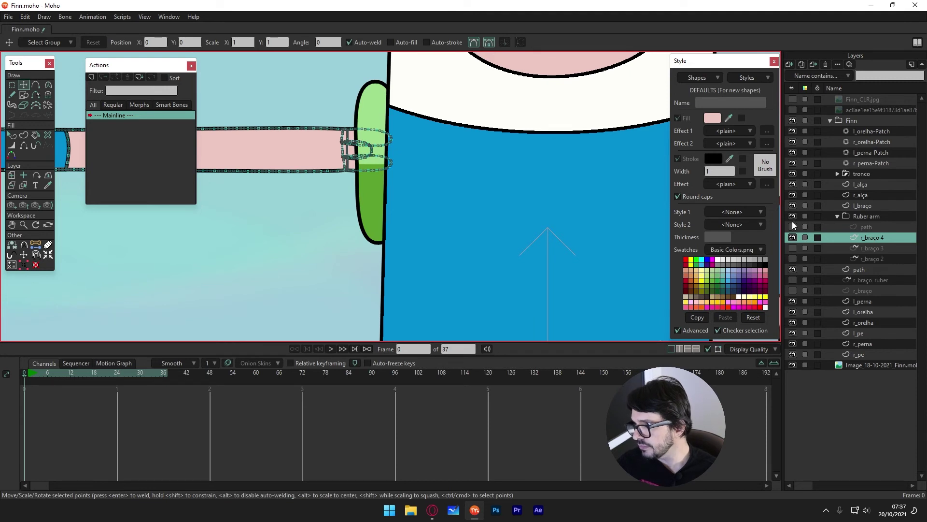
left_click_drag(792, 227, 793, 259)
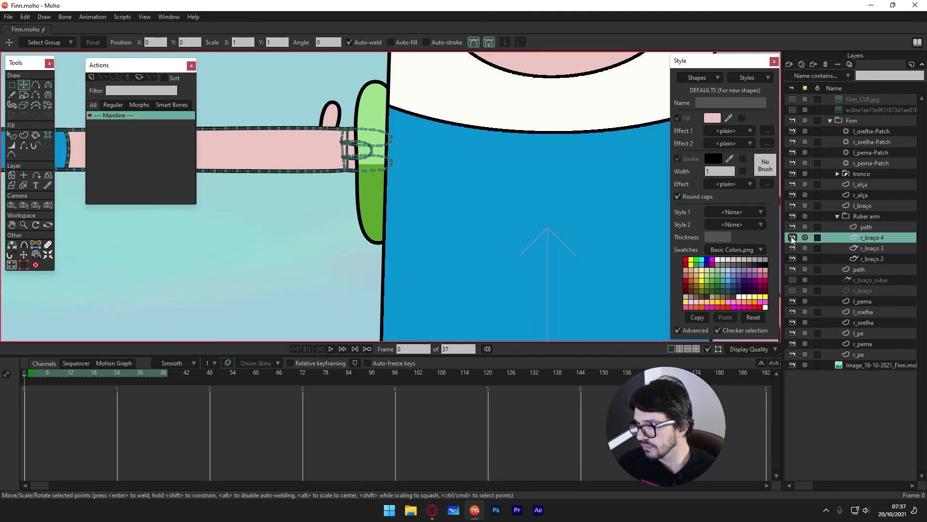
left_click(793, 237)
left_click(791, 236)
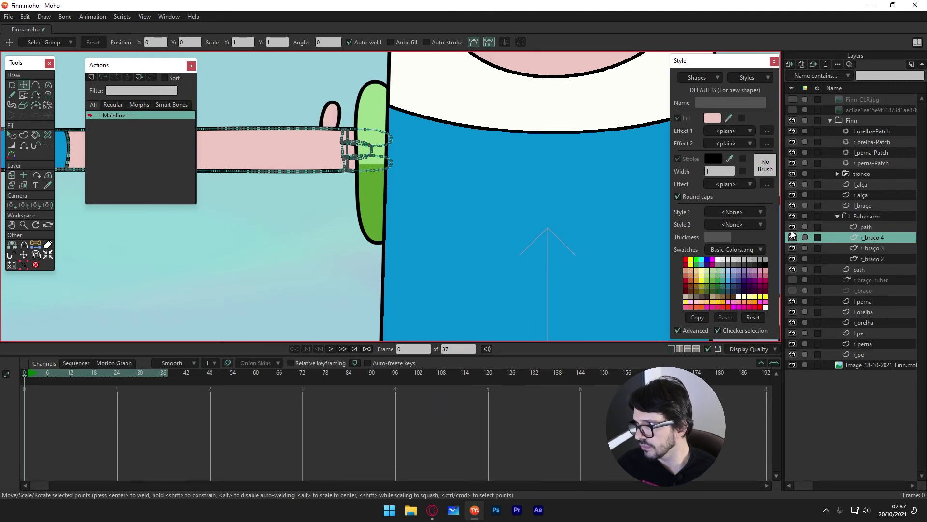
left_click(793, 217, "alt")
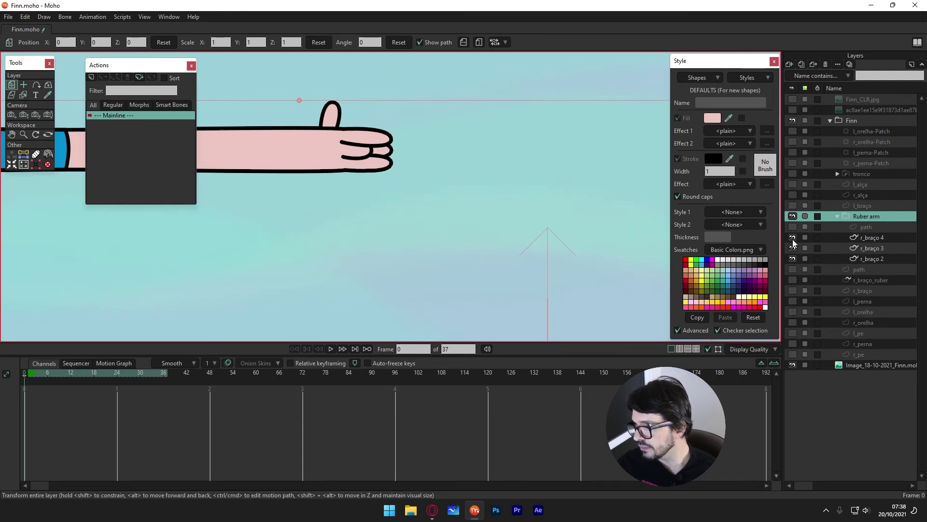
Hide r_braço 3 and r_braço 2, select r_braço 4, and select the finger-gap points
left_click(793, 248)
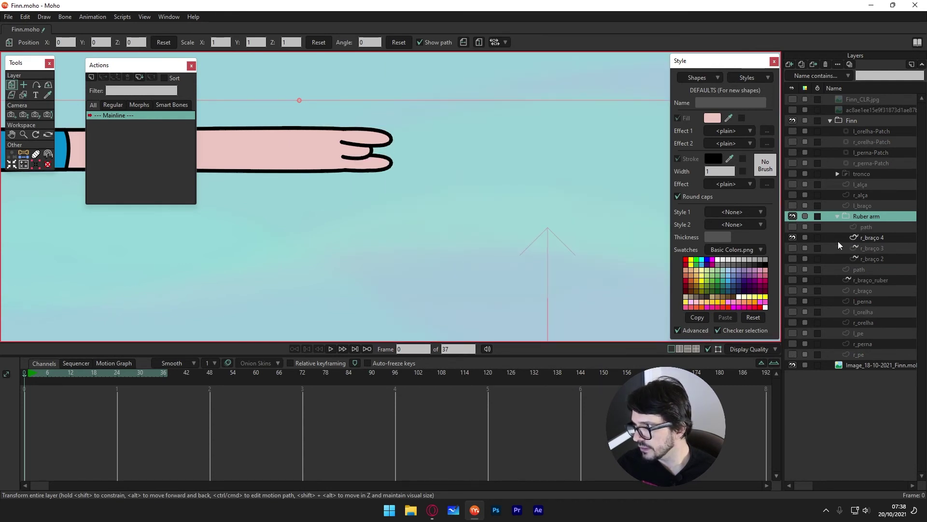
left_click(869, 237)
left_click_drag(350, 161, 549, 170)
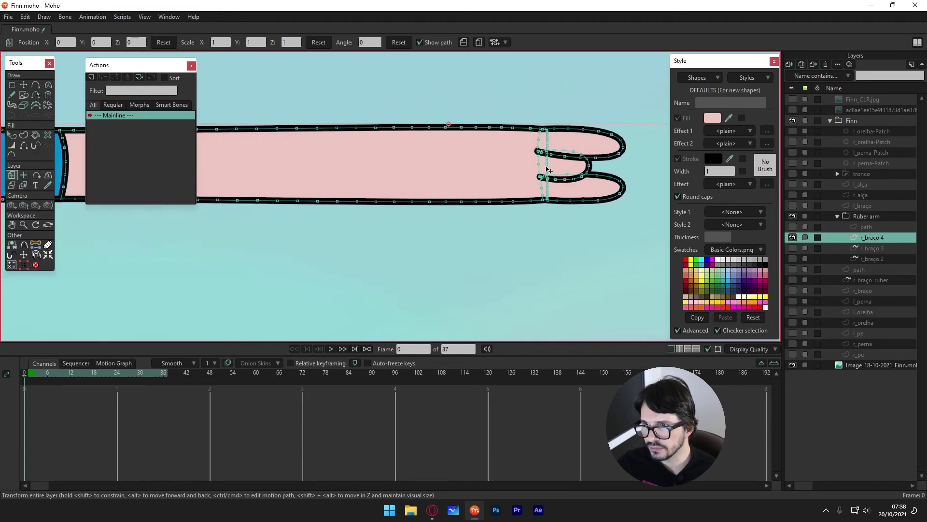
left_click(24, 85)
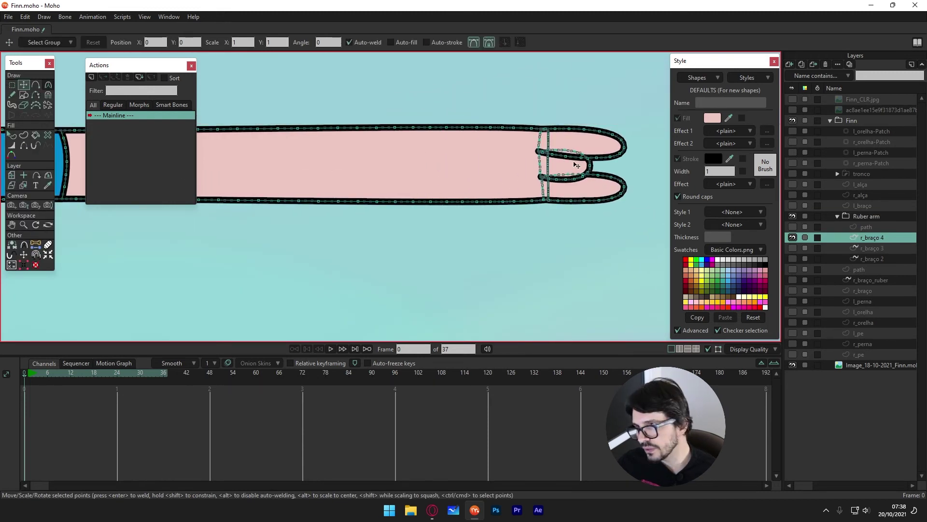
double_click(587, 171)
Pull the finger-gap points back so the lower finger tucks shorter than the top one
mouse_move(582, 166)
left_mouse_down()
mouse_move(608, 167)
mouse_move(593, 200)
left_mouse_up()
mouse_move(624, 167)
left_mouse_down()
mouse_move(574, 173)
mouse_move(594, 199)
mouse_move(579, 189)
left_mouse_up()
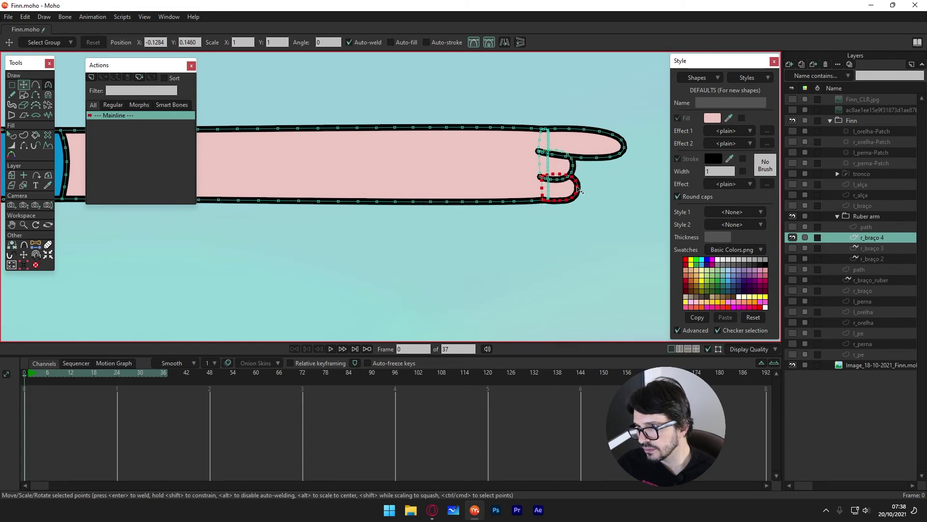
left_click(516, 217)
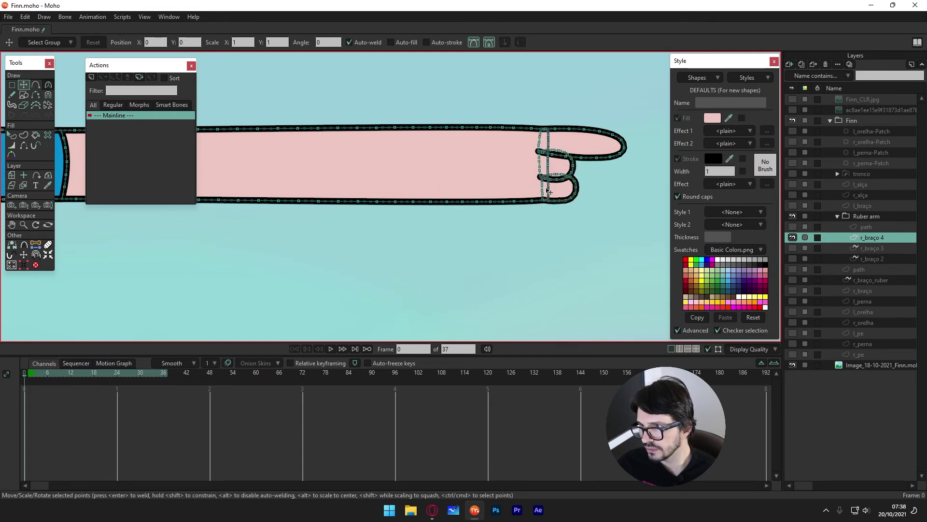
left_click_drag(580, 206, 533, 170)
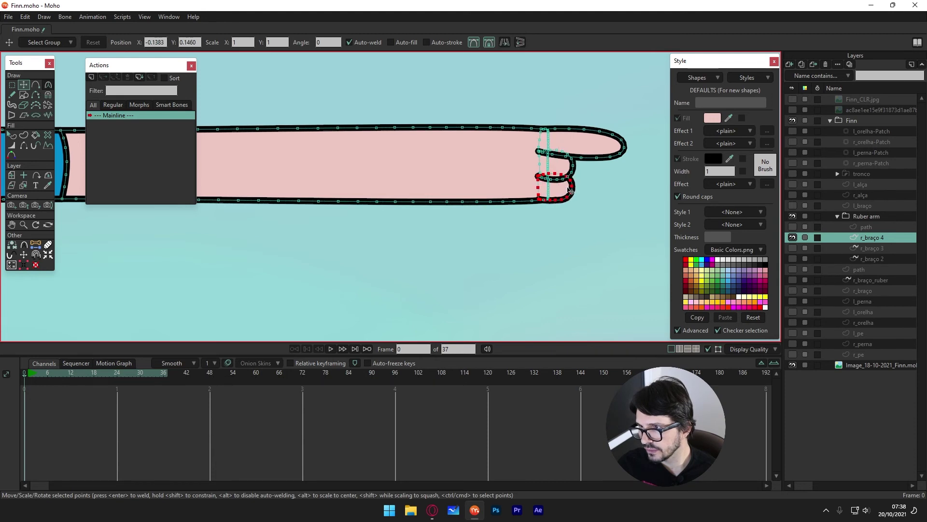
left_click(560, 219)
scroll(483, 236, "down", 3)
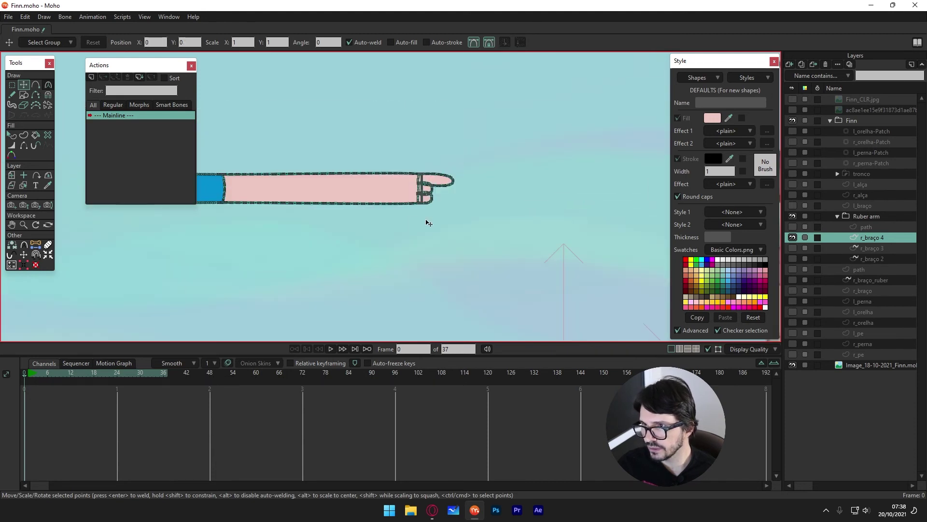
scroll(483, 198, "up", 1)
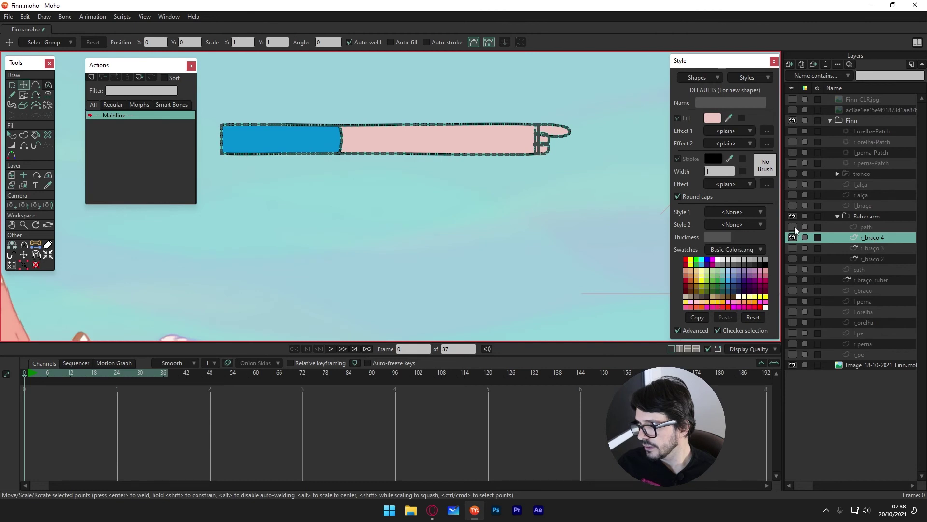
Show all of Finn's body layers again and hide the duplicate r_braço_ruber arm
left_click(864, 216)
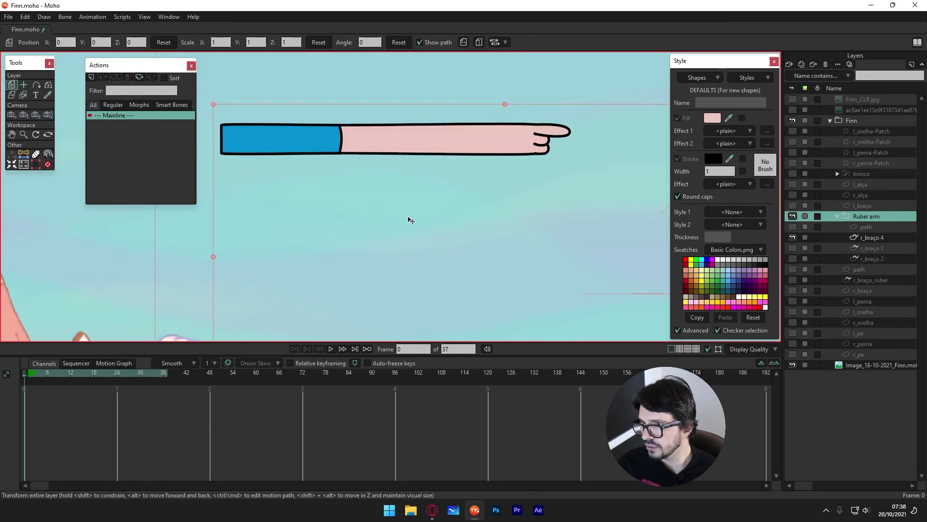
scroll(288, 224, "down", 3)
scroll(289, 213, "up", 2)
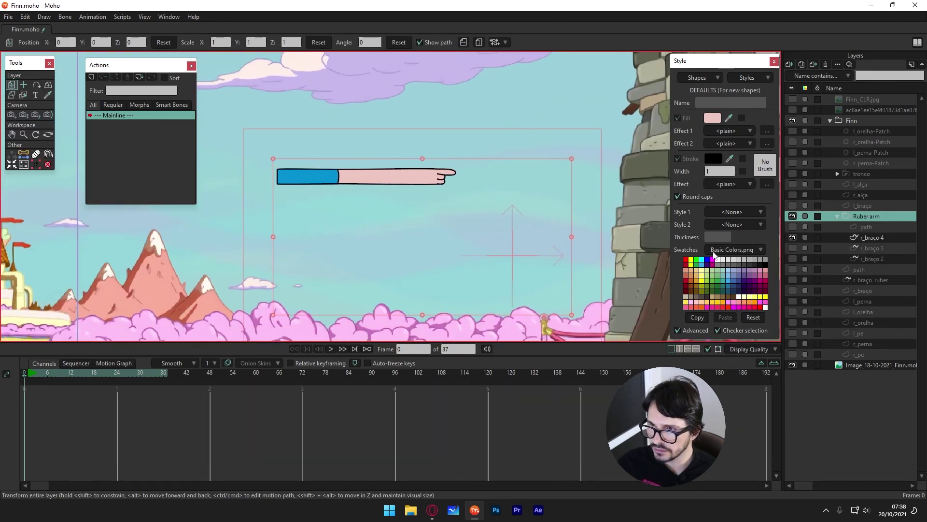
left_click(792, 215, "alt")
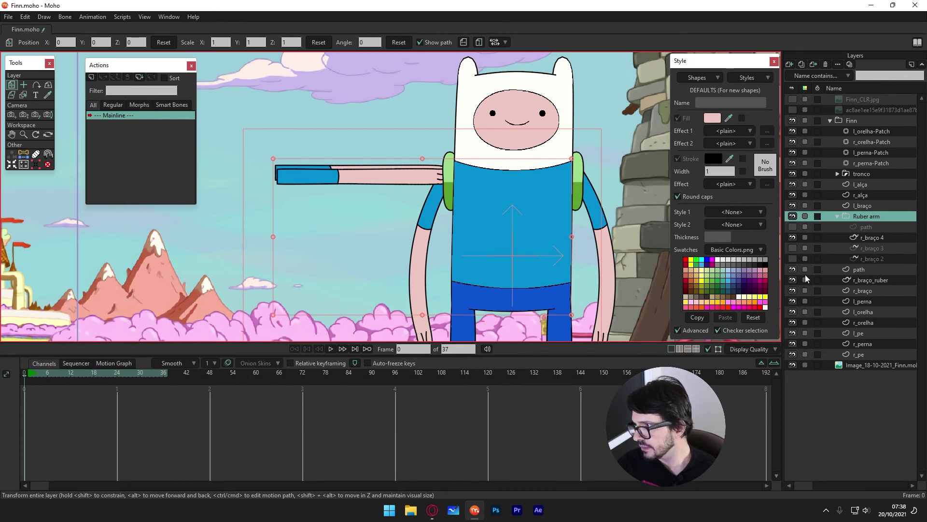
left_click(793, 280)
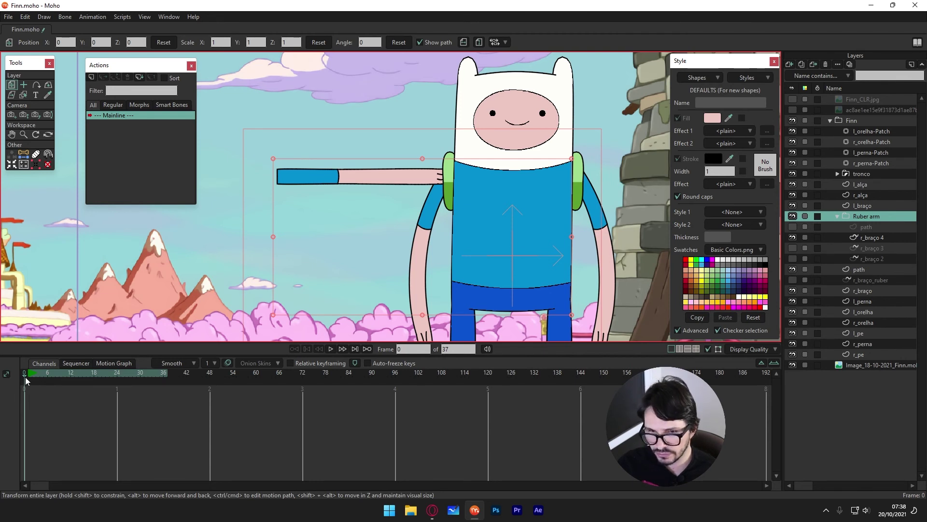
Hide the old r_braço arm and scrub the wave from frame 2 to 31 and back
left_click_drag(27, 379, 31, 379)
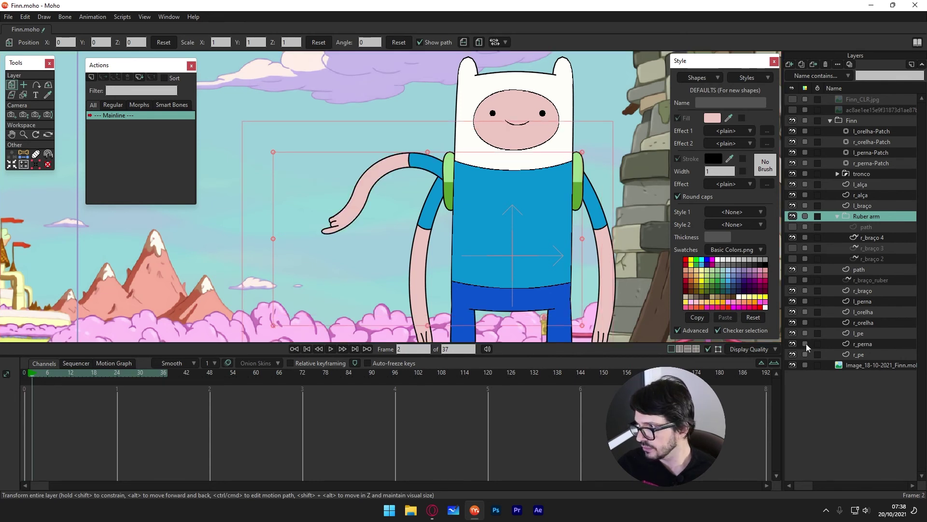
left_click(792, 290)
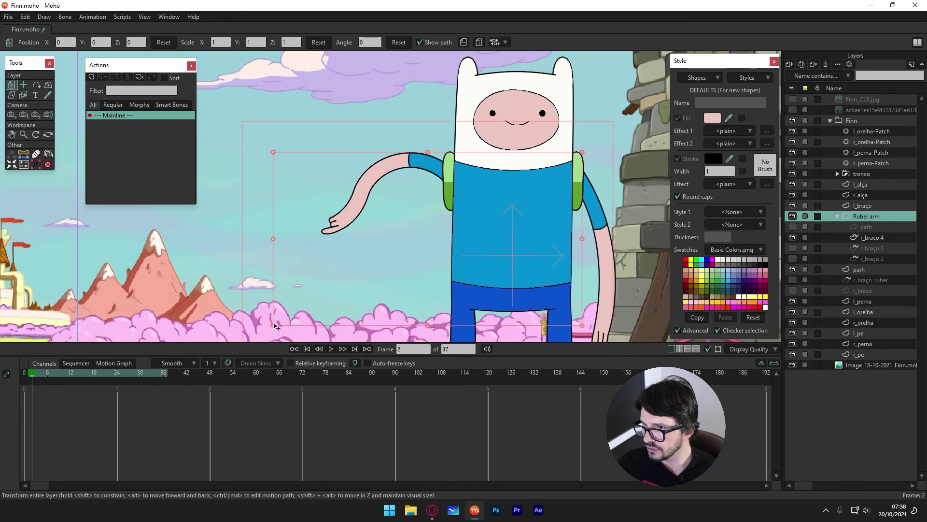
left_click_drag(31, 379, 209, 379)
left_click(145, 373)
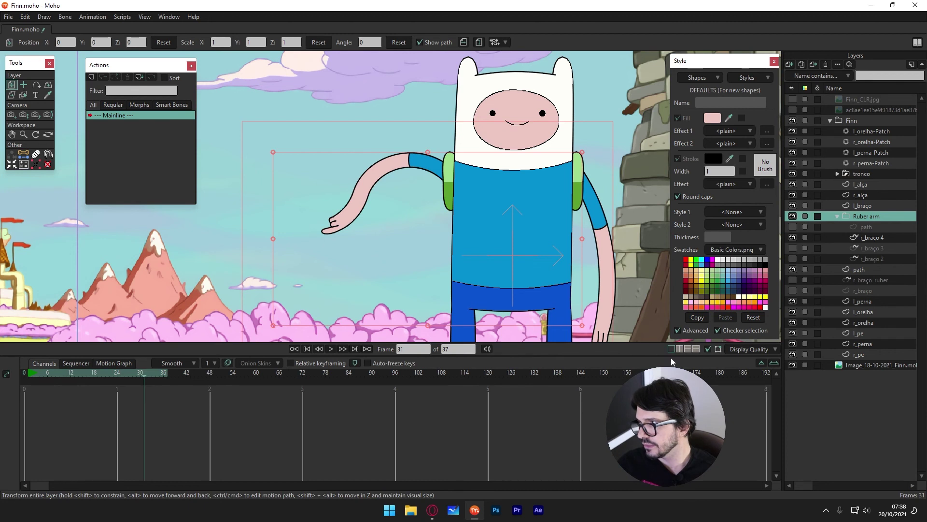
left_click(792, 227)
mouse_move(140, 375)
left_mouse_down()
mouse_move(28, 390)
mouse_move(55, 390)
left_mouse_up()
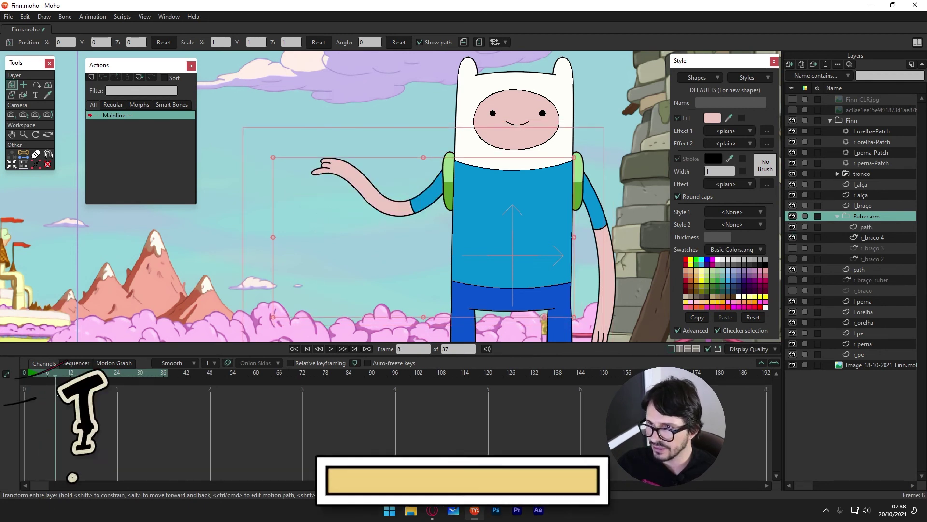
Make the path layer visible and scrub frames 20 to 33 to confirm the arm updates
left_click(792, 226)
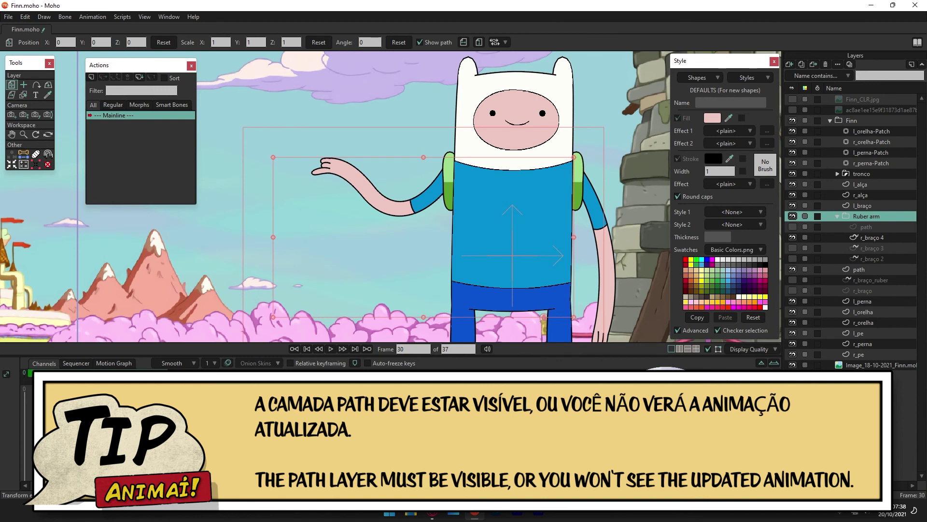
left_click_drag(140, 390, 186, 390)
left_click_drag(82, 390, 102, 390)
left_click(792, 227)
left_click_drag(102, 390, 151, 390)
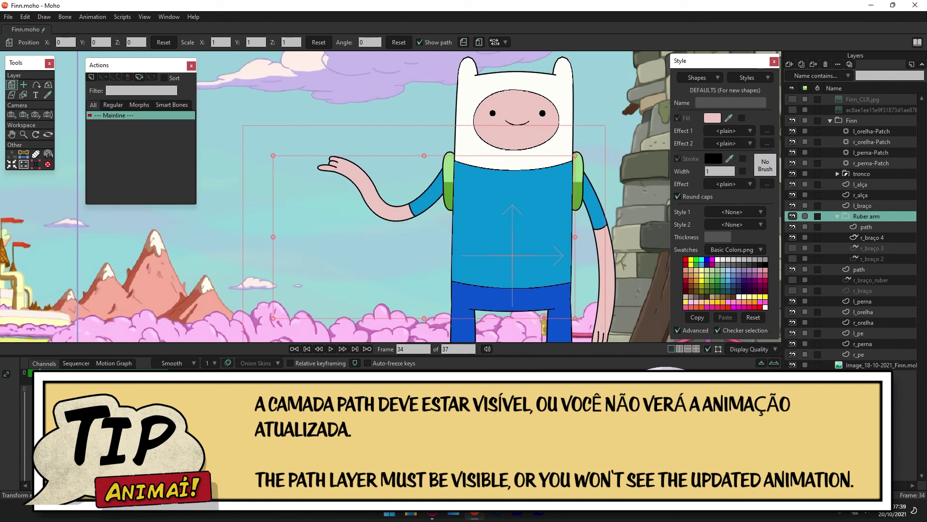
left_click_drag(156, 390, 30, 413)
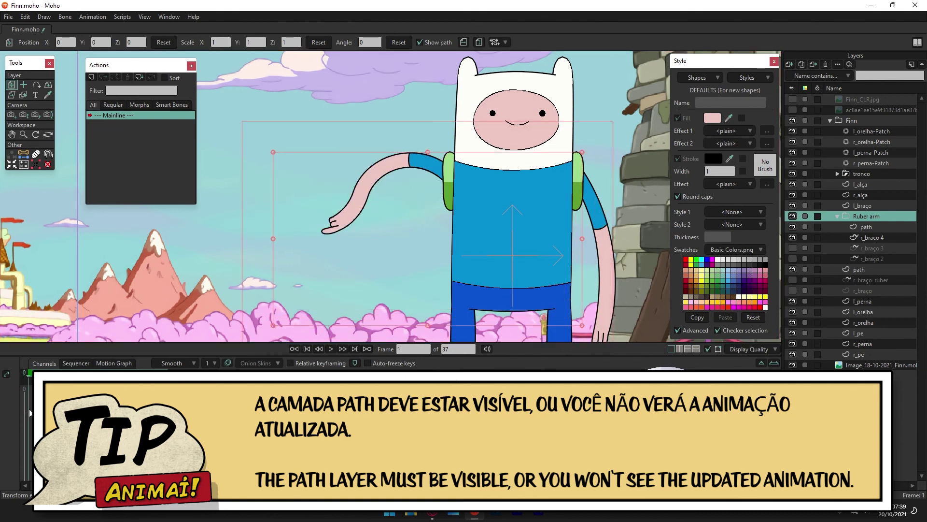
Play the wave preview, then select the r_braço 4, 3 and 2 layers at frame 21
key("space")
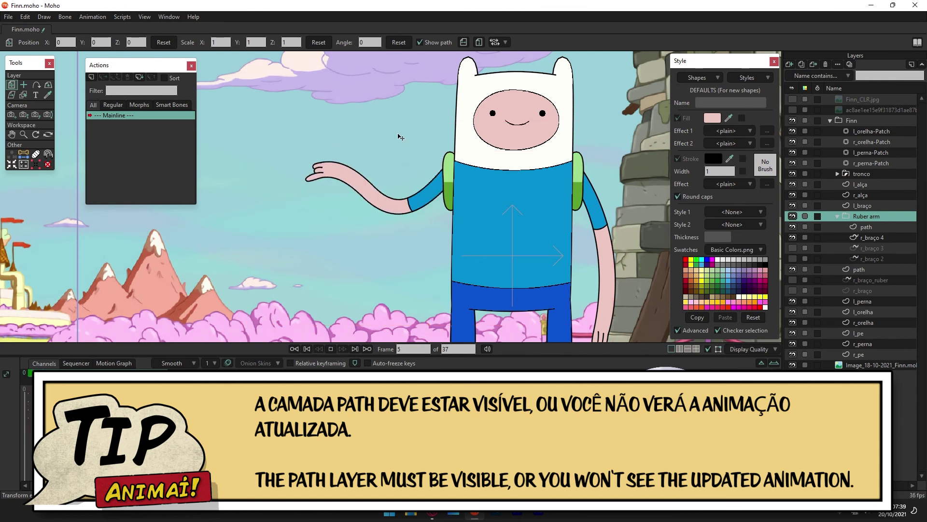
key("space")
left_click(880, 239)
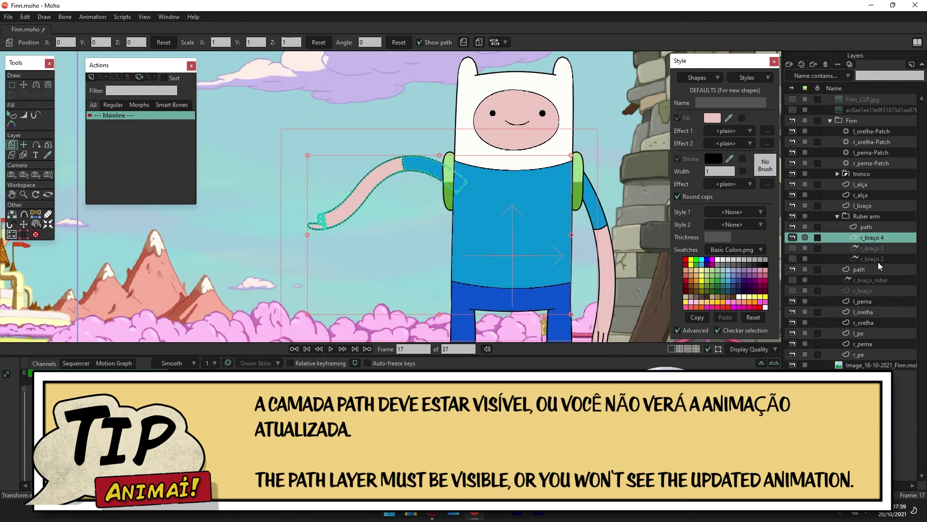
left_click(877, 261, "shift")
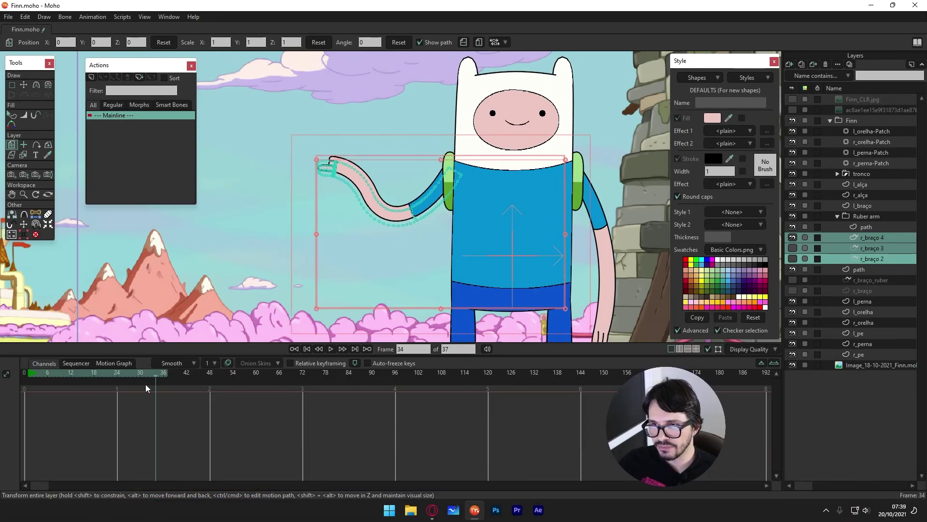
left_click_drag(146, 384, 105, 384)
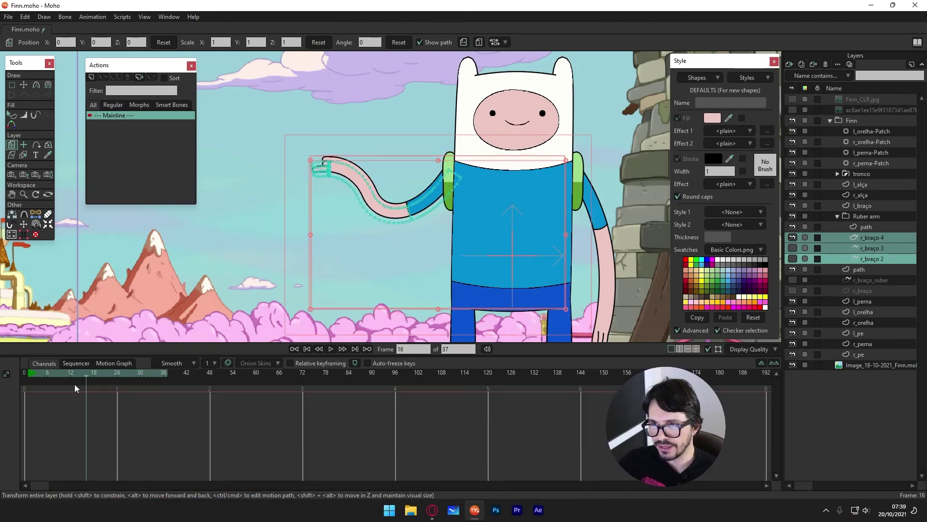
scroll(409, 248, "down", 2)
left_click_drag(410, 247, 322, 202)
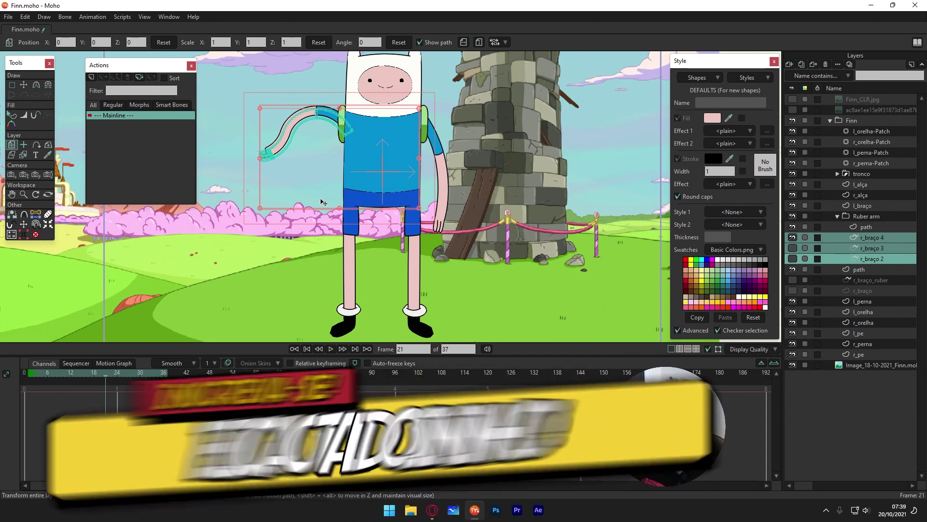
Hide all panels with Tab, reset the view with Ctrl+R, and play the looping wave
key("Tab")
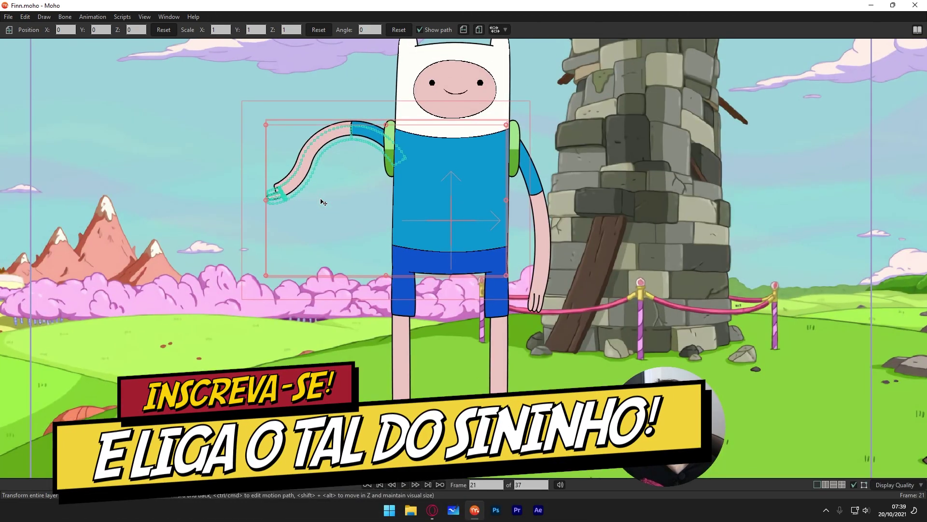
key("ctrl+r")
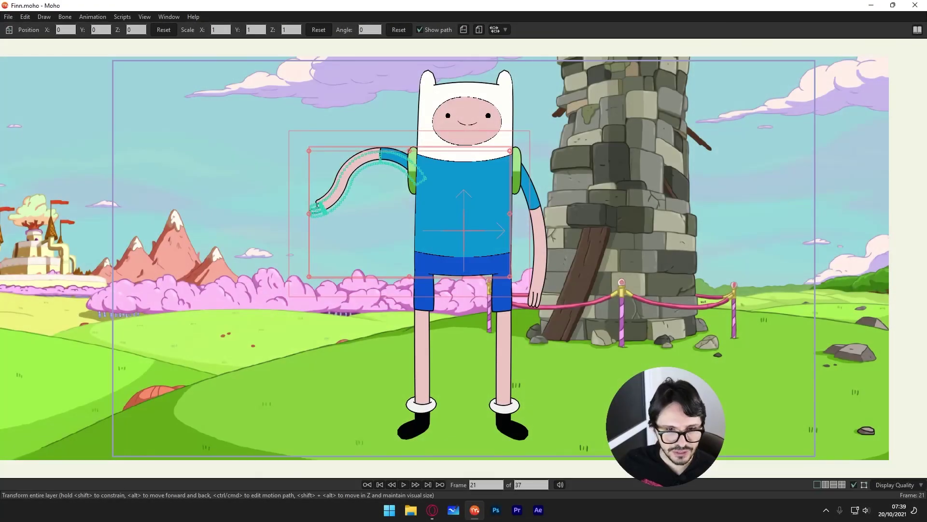
key("space")
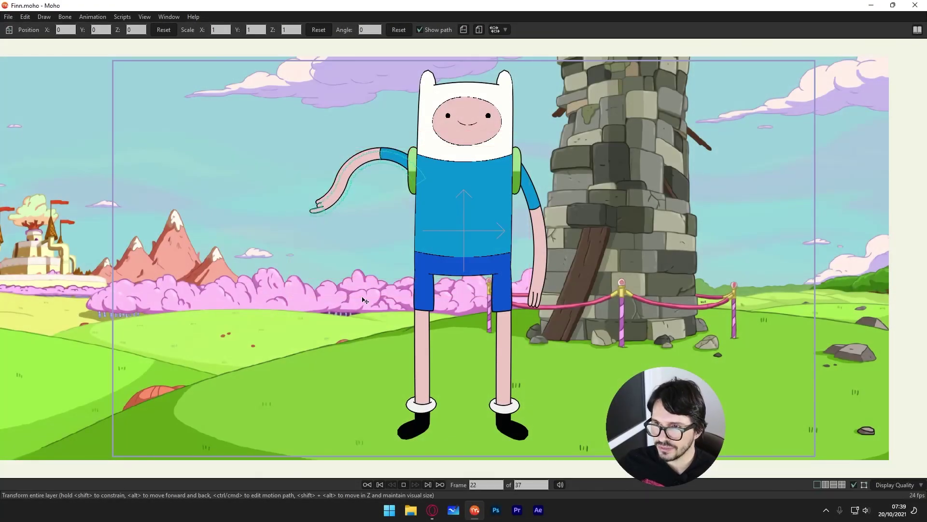